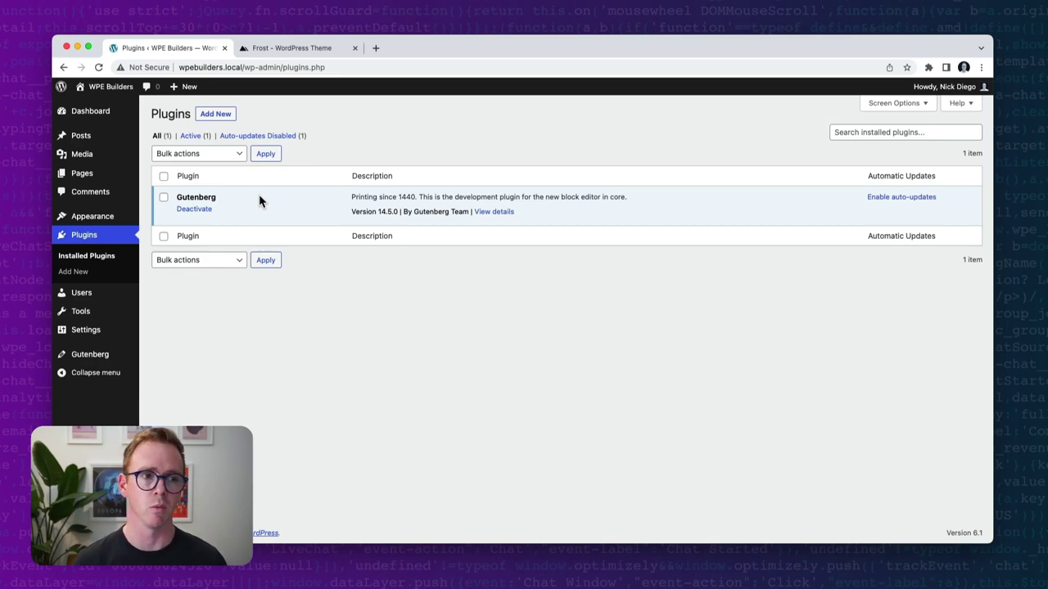
# Step: Check the Frost theme website, and open the page "3 Ways to Curate the Editor Experience" for editing
pyautogui.click(299, 48)
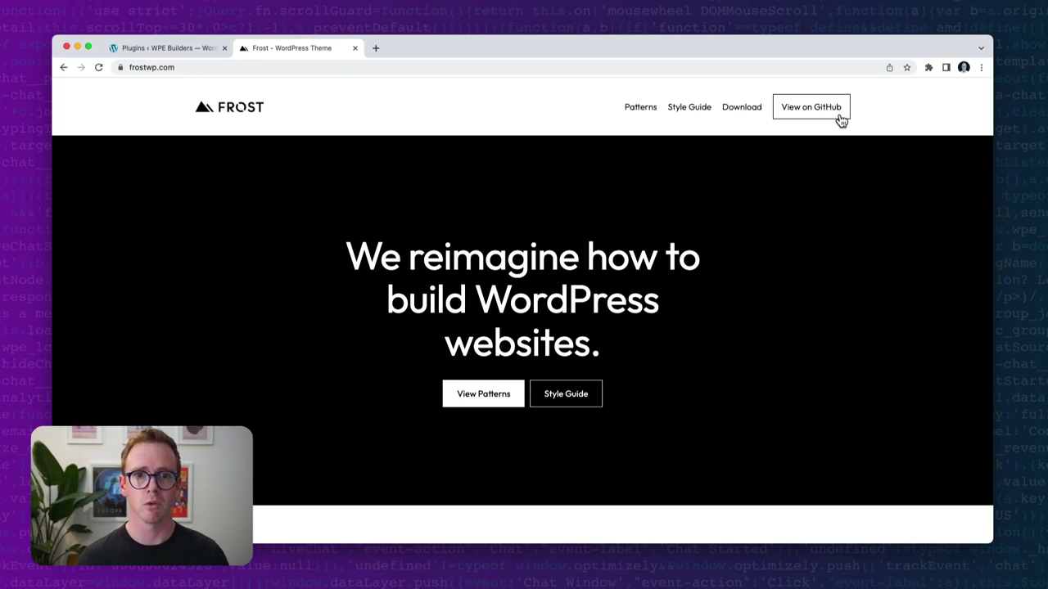
pyautogui.click(134, 50)
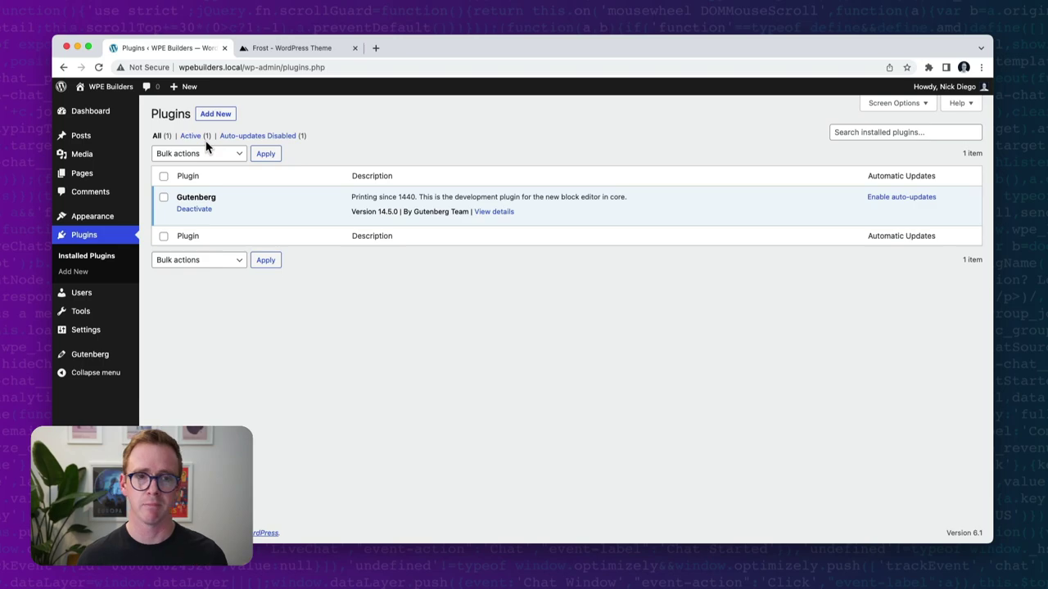
pyautogui.click(94, 176)
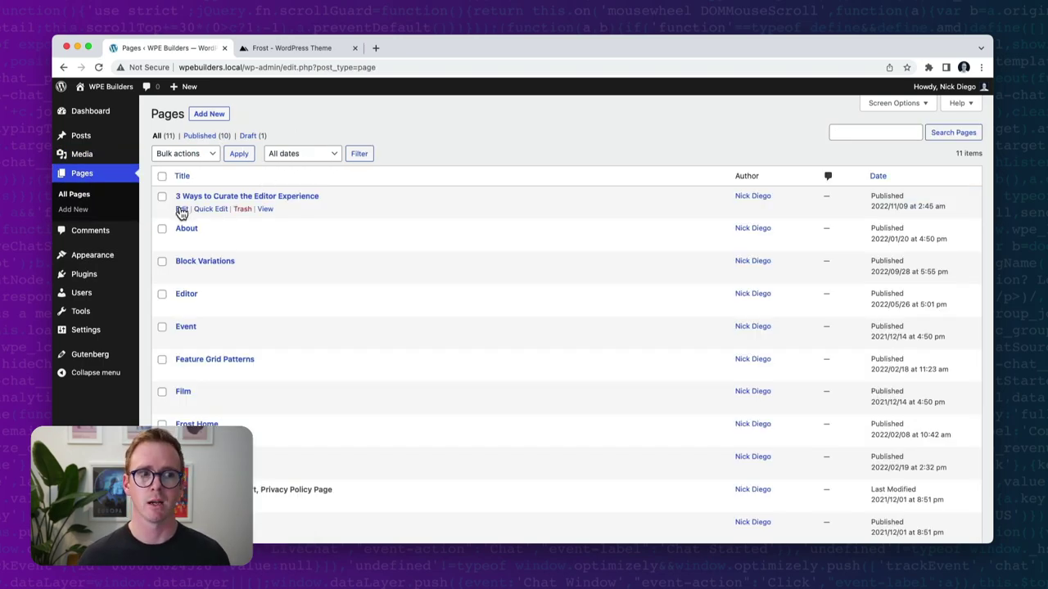
pyautogui.click(181, 211)
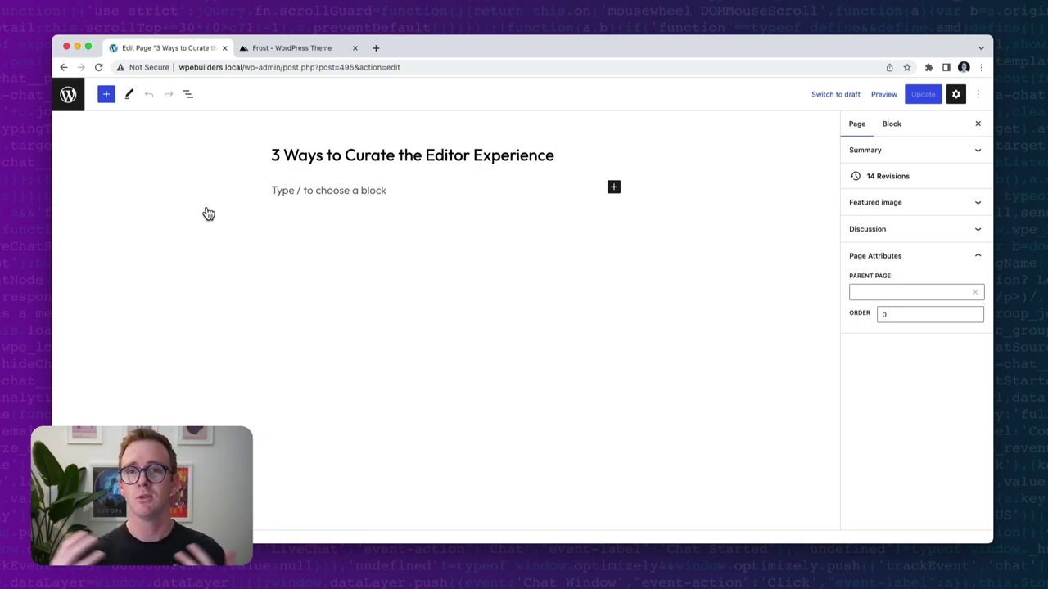
# Step: Insert the "Write a Call to Action Here!" pattern from the Featured category into the page and close the inserter
pyautogui.click(106, 97)
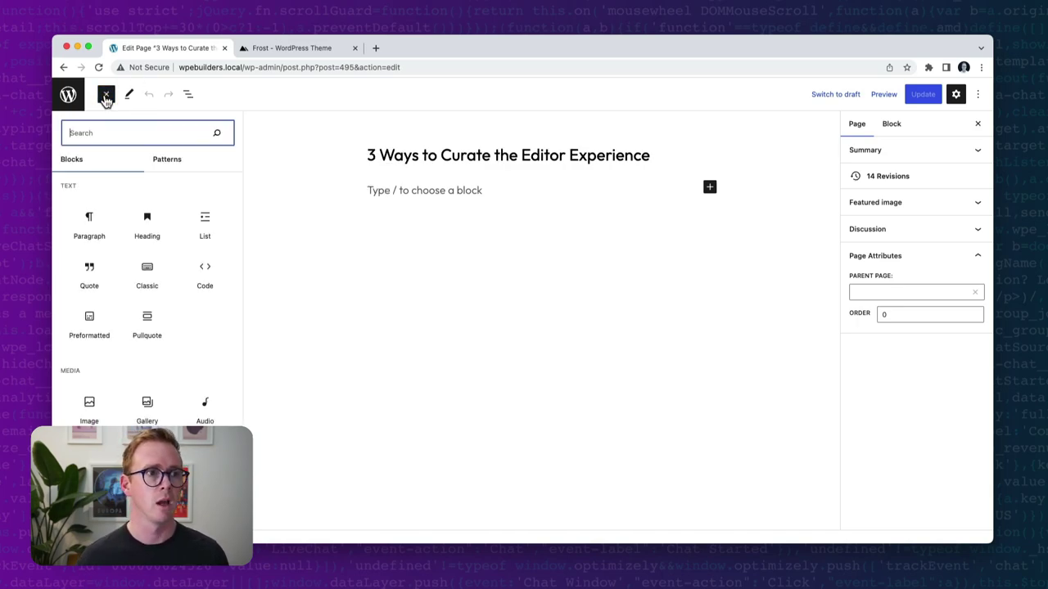
pyautogui.click(168, 172)
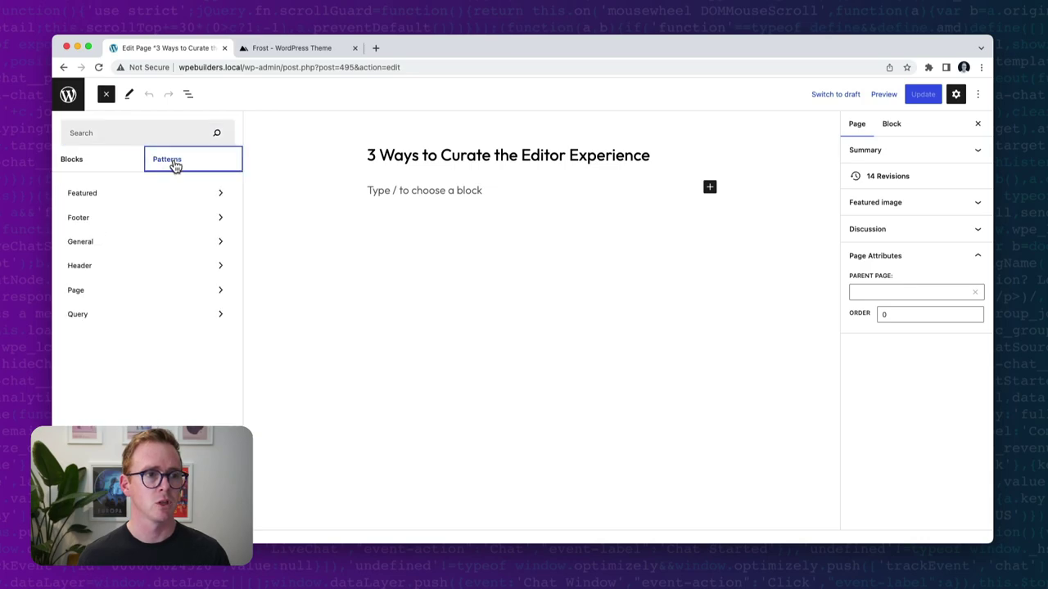
pyautogui.click(99, 197)
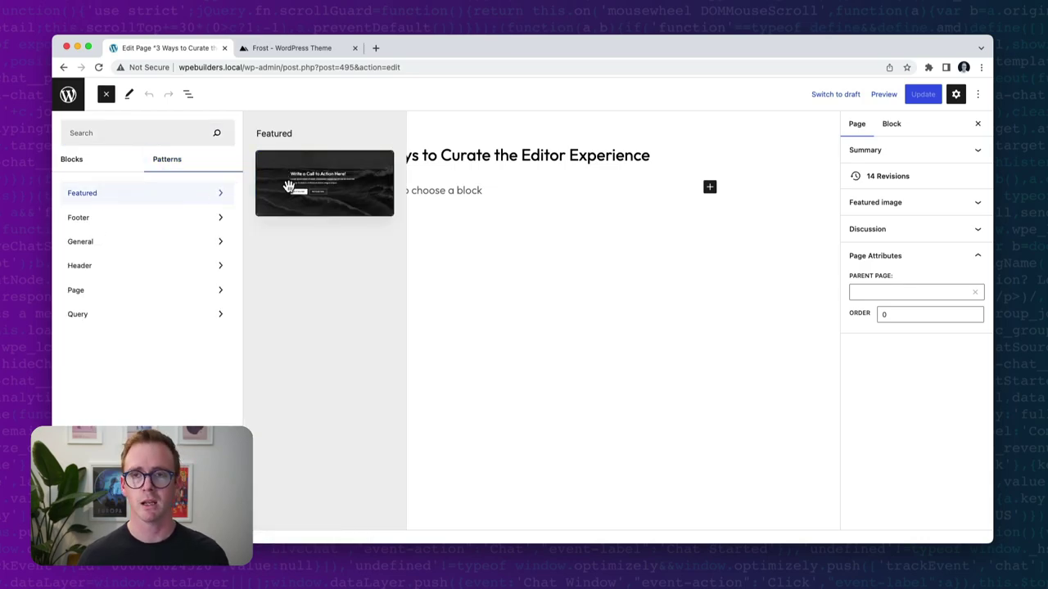
pyautogui.click(288, 186)
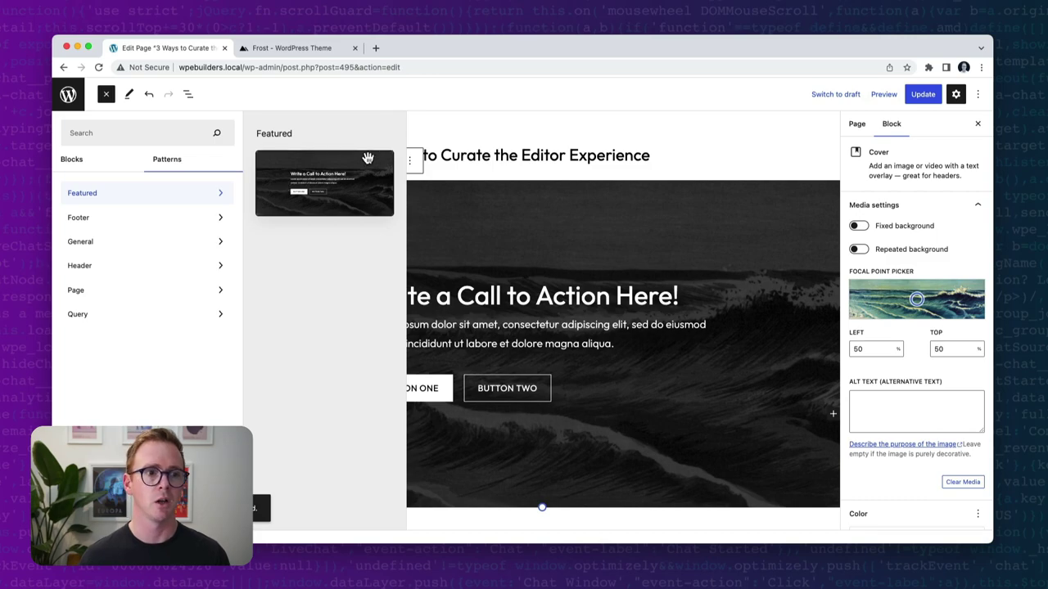
pyautogui.click(454, 140)
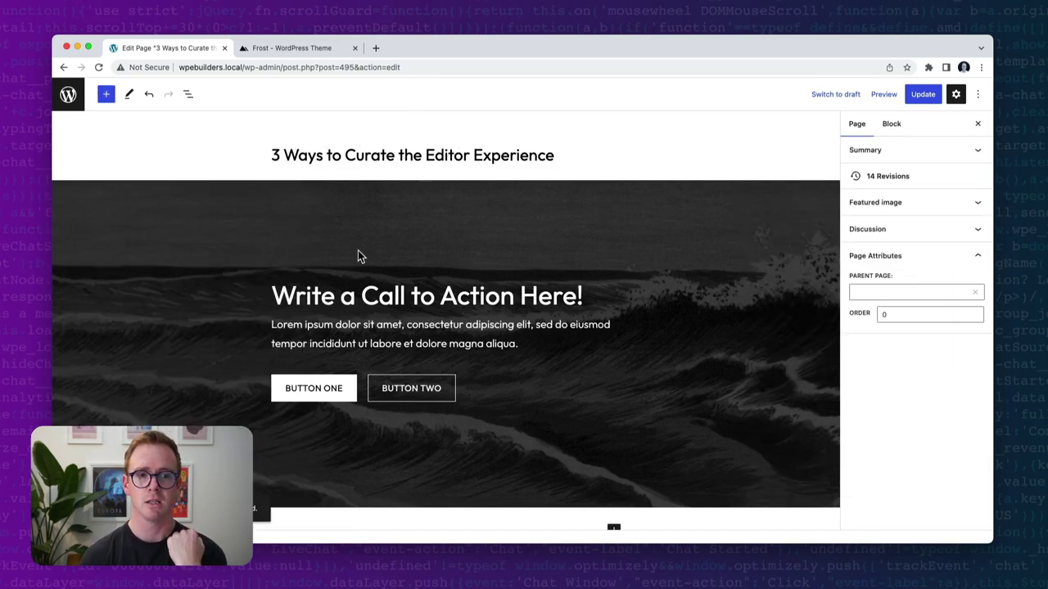
# Step: Show the block list and expand the Cover and its two nested Group blocks
pyautogui.click(188, 94)
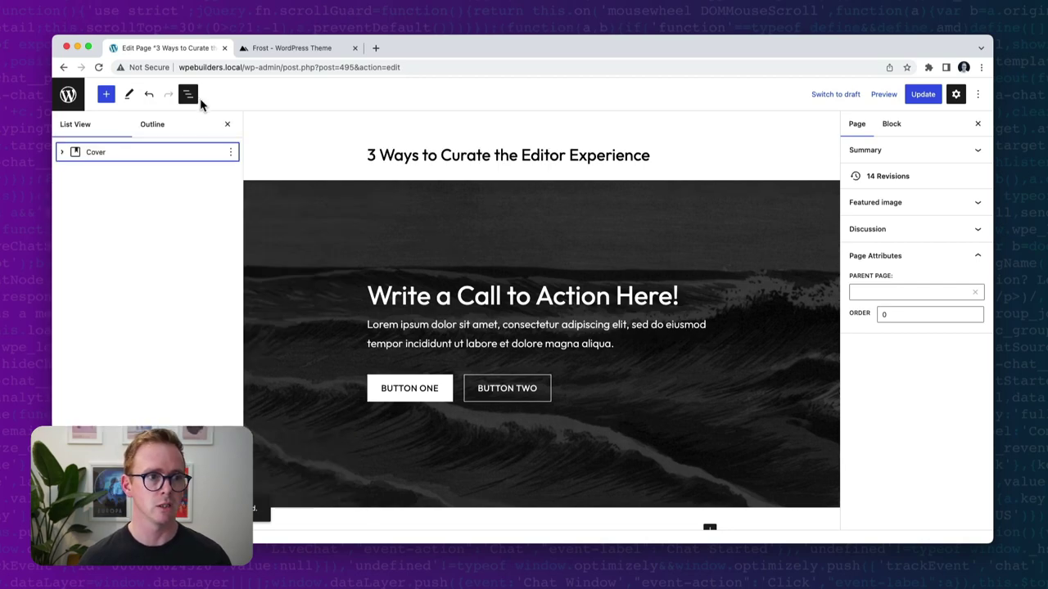
pyautogui.click(63, 155)
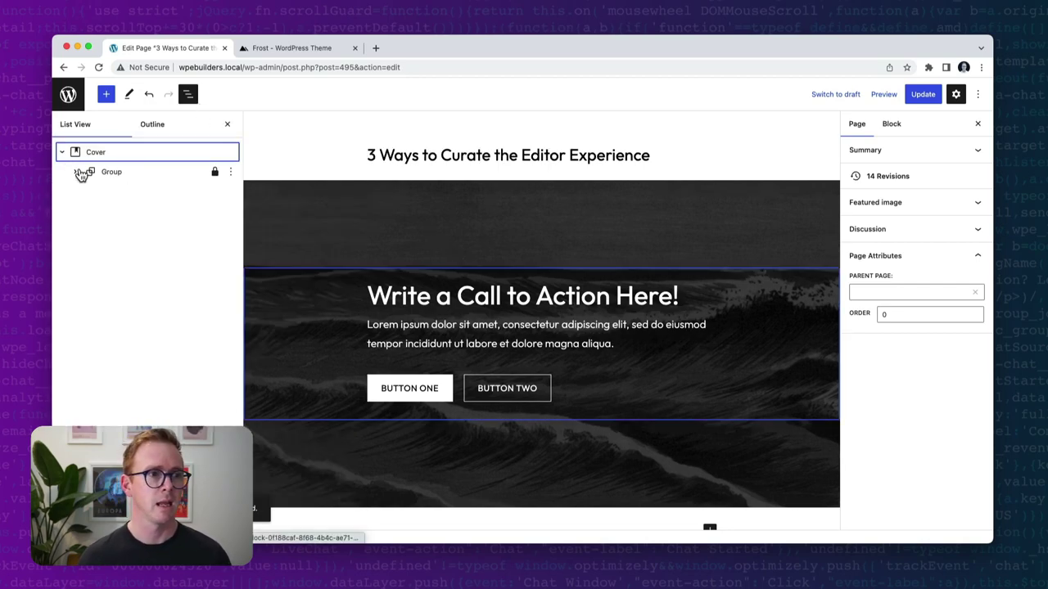
pyautogui.click(79, 172)
pyautogui.click(90, 193)
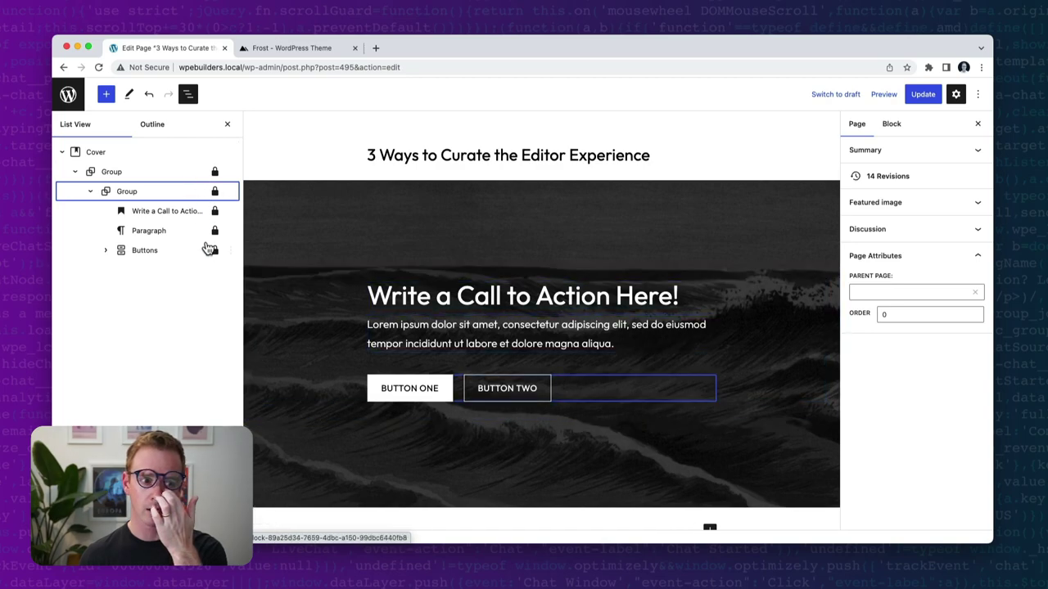
# Step: Unlock the outer Group inside the Cover and apply the change to all blocks inside it
pyautogui.click(230, 172)
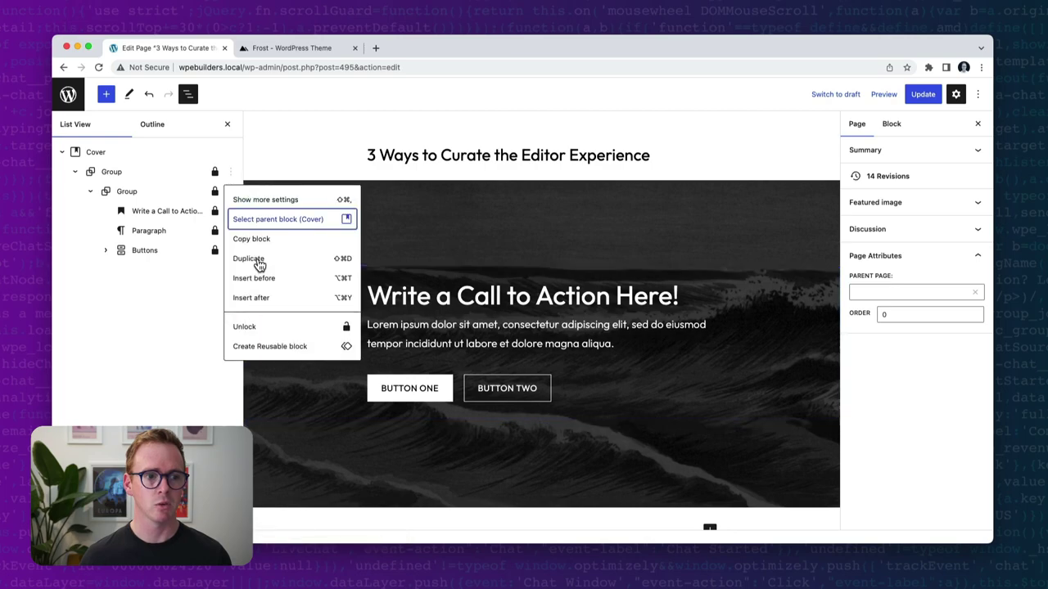
pyautogui.click(269, 327)
pyautogui.click(421, 273)
pyautogui.click(423, 358)
pyautogui.click(614, 394)
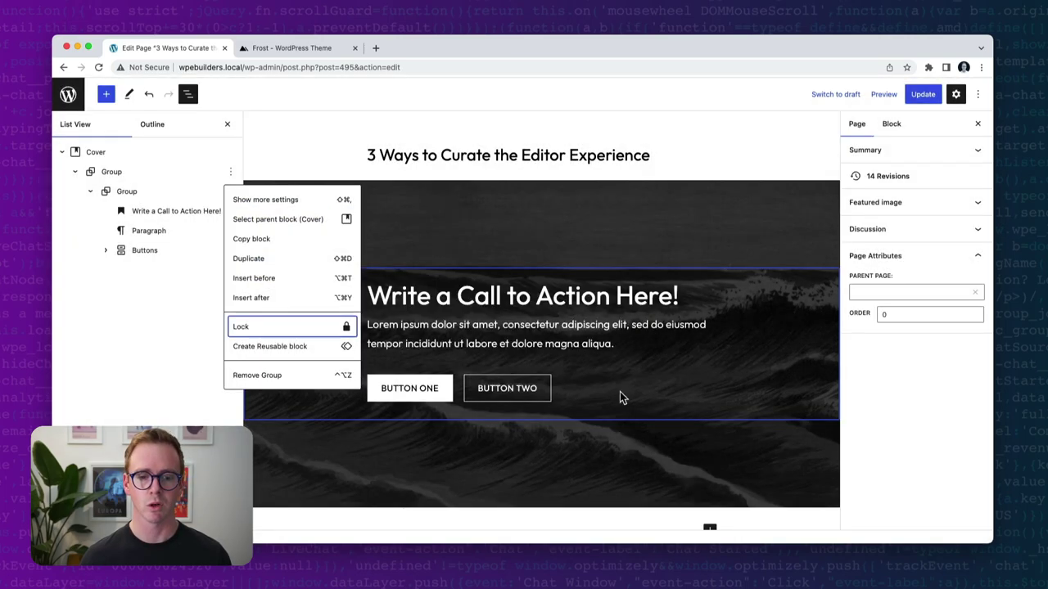
# Step: Examine the settings available for the Cover, both nested Groups and the call-to-action heading
pyautogui.click(216, 157)
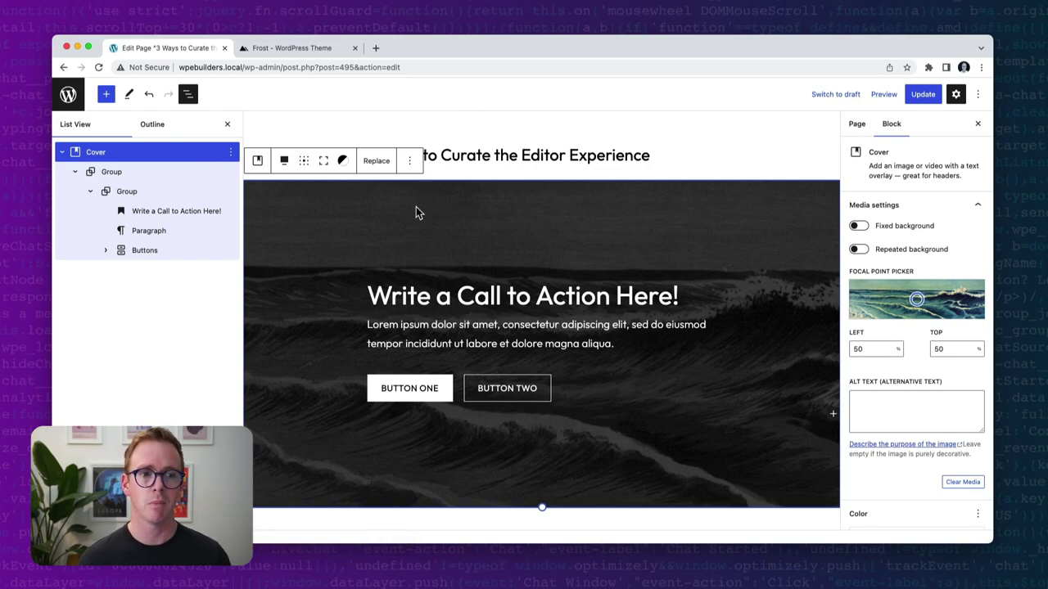
pyautogui.click(178, 177)
pyautogui.click(185, 195)
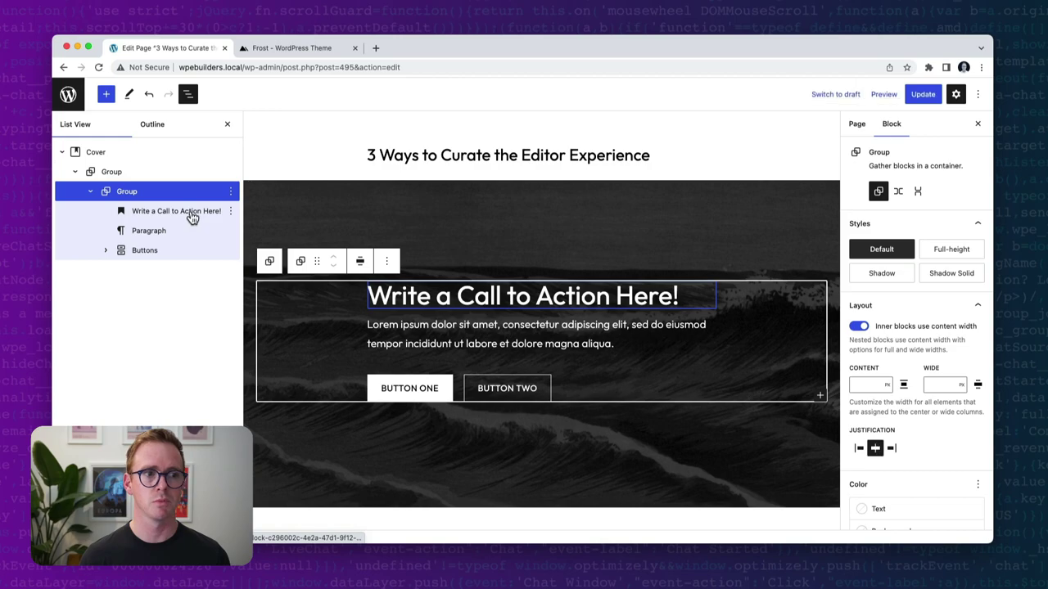
pyautogui.click(190, 212)
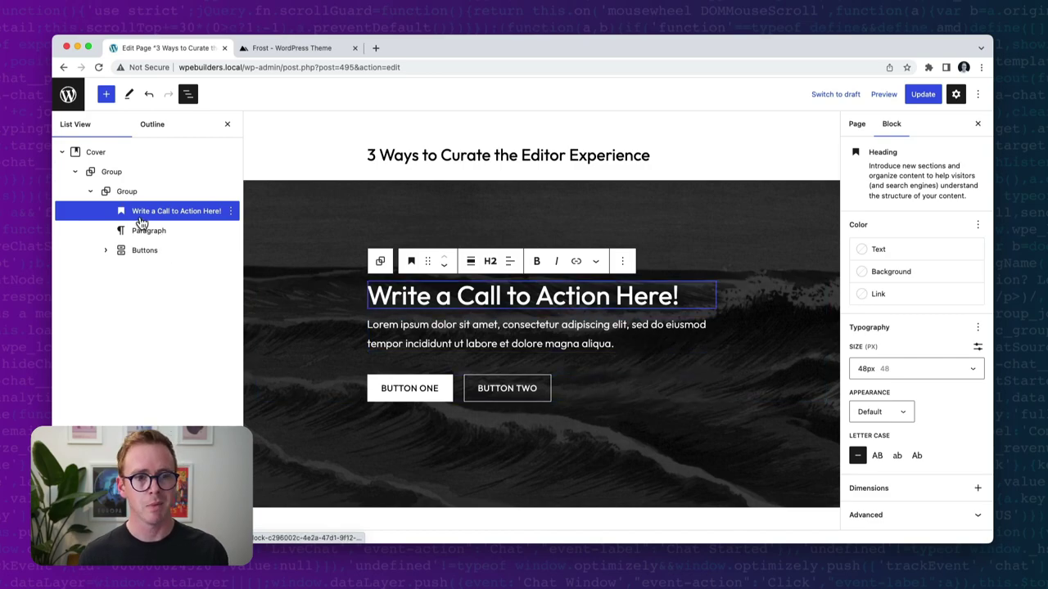
pyautogui.click(127, 191)
pyautogui.click(124, 173)
pyautogui.click(129, 193)
pyautogui.click(117, 173)
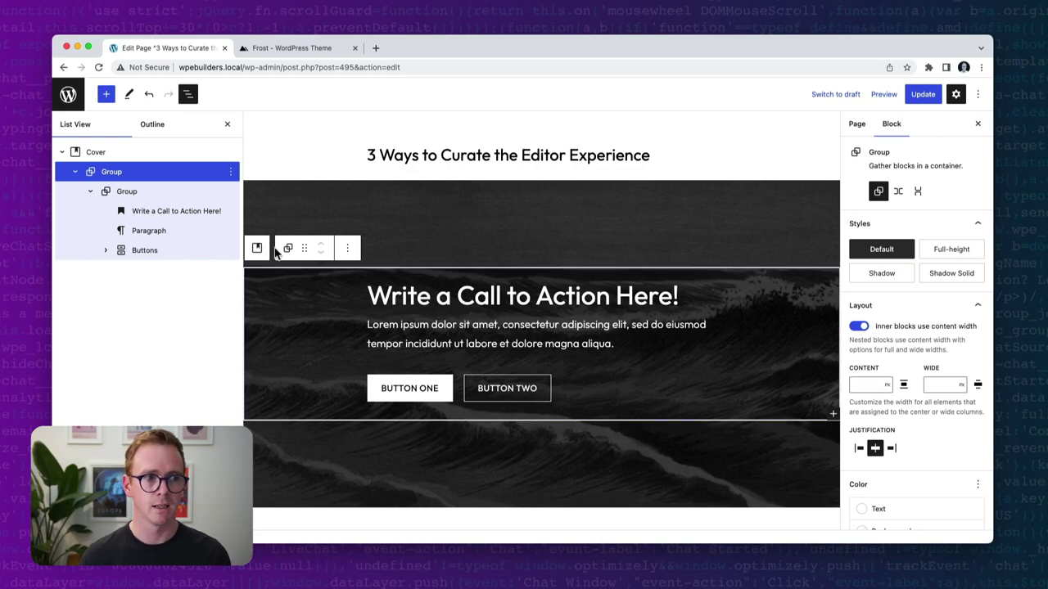
# Step: Set the layout justification of the inner Group to left
pyautogui.click(106, 194)
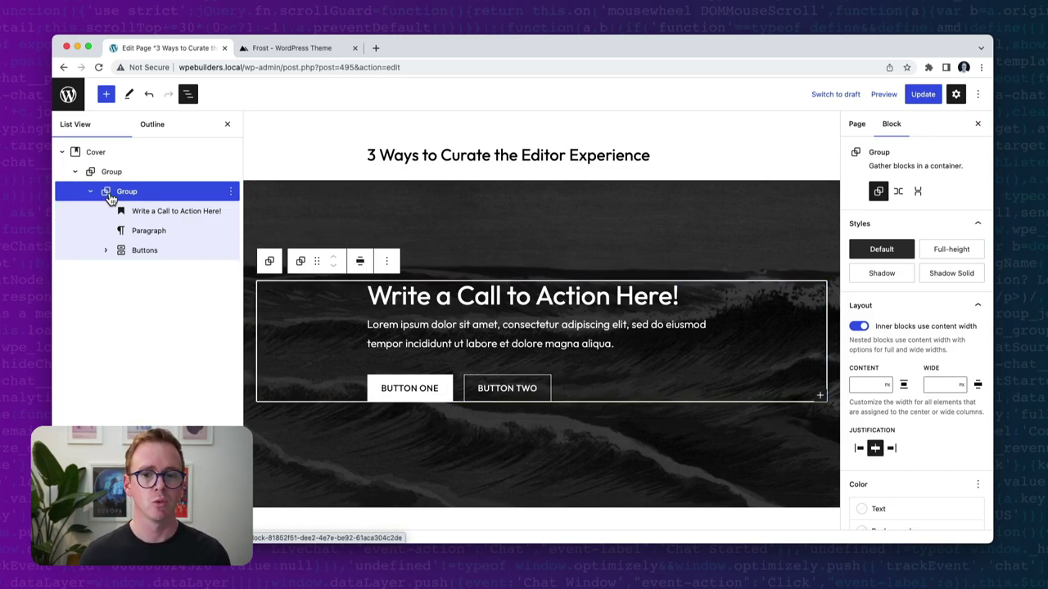
pyautogui.click(858, 449)
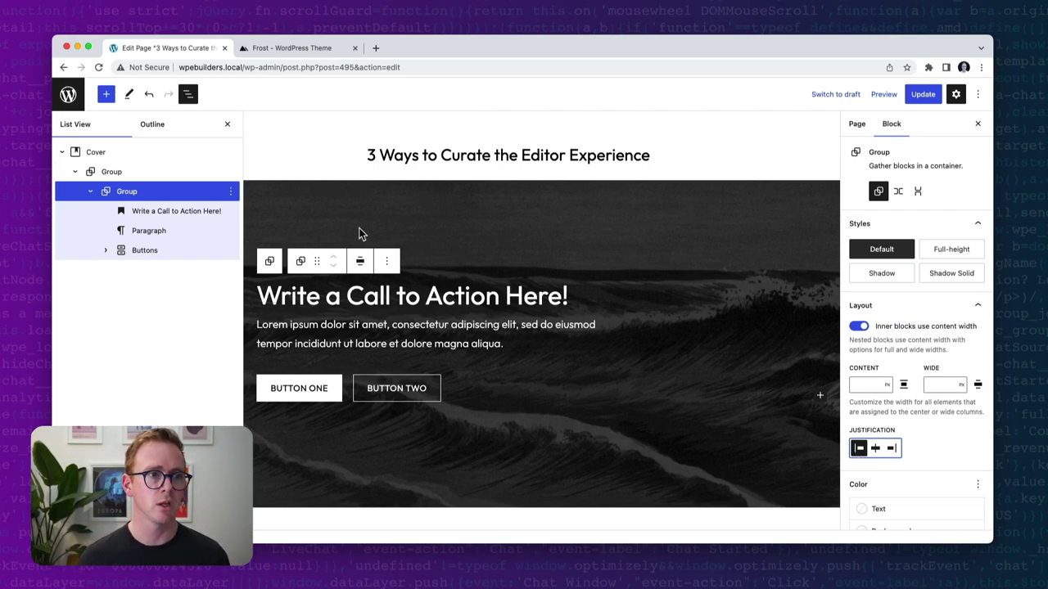
pyautogui.click(181, 155)
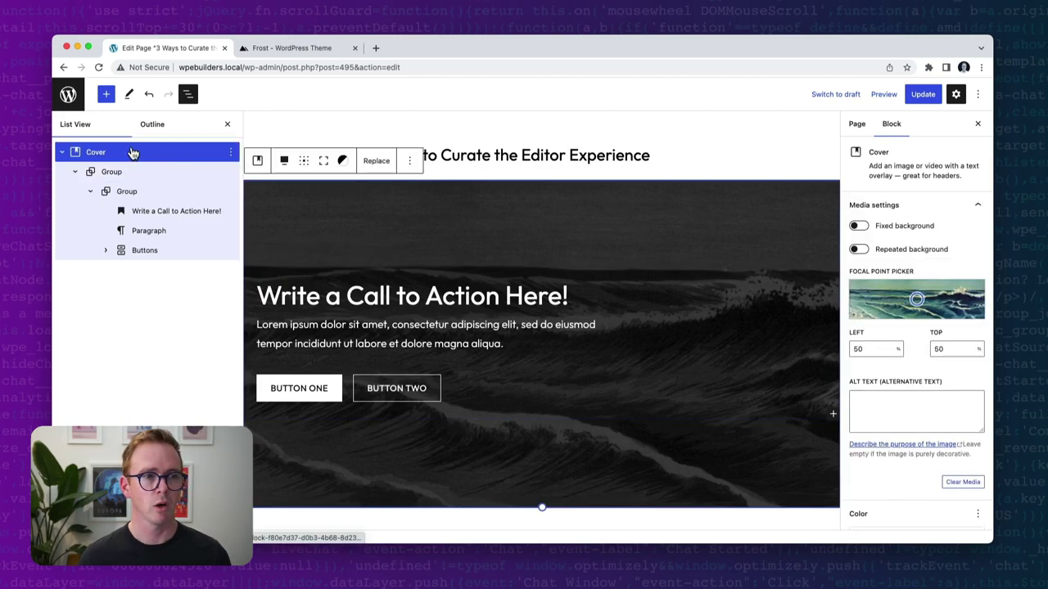
pyautogui.click(409, 161)
pyautogui.click(446, 305)
pyautogui.click(421, 274)
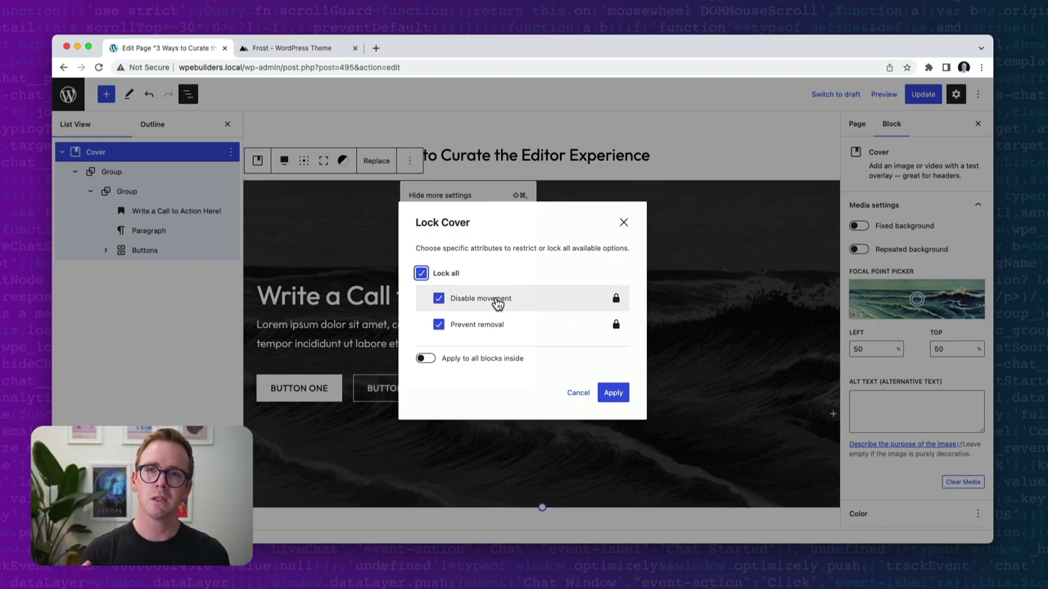
pyautogui.click(623, 222)
pyautogui.click(115, 160)
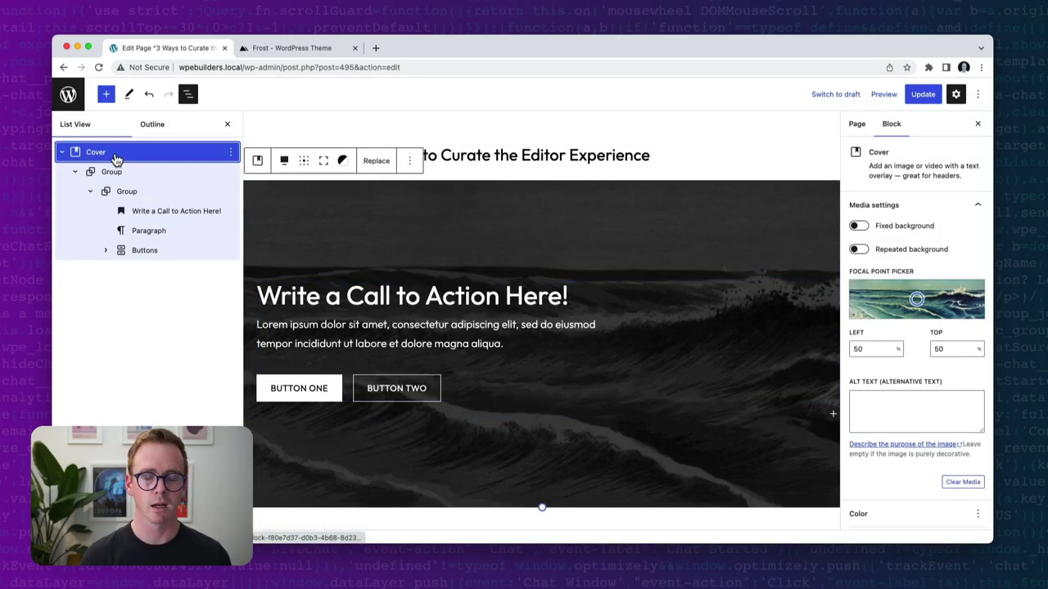
# Step: Add a Heading block reading "This is a heading" between the page title and the Cover
pyautogui.click(667, 159)
pyautogui.press('Return')
pyautogui.write('/H')
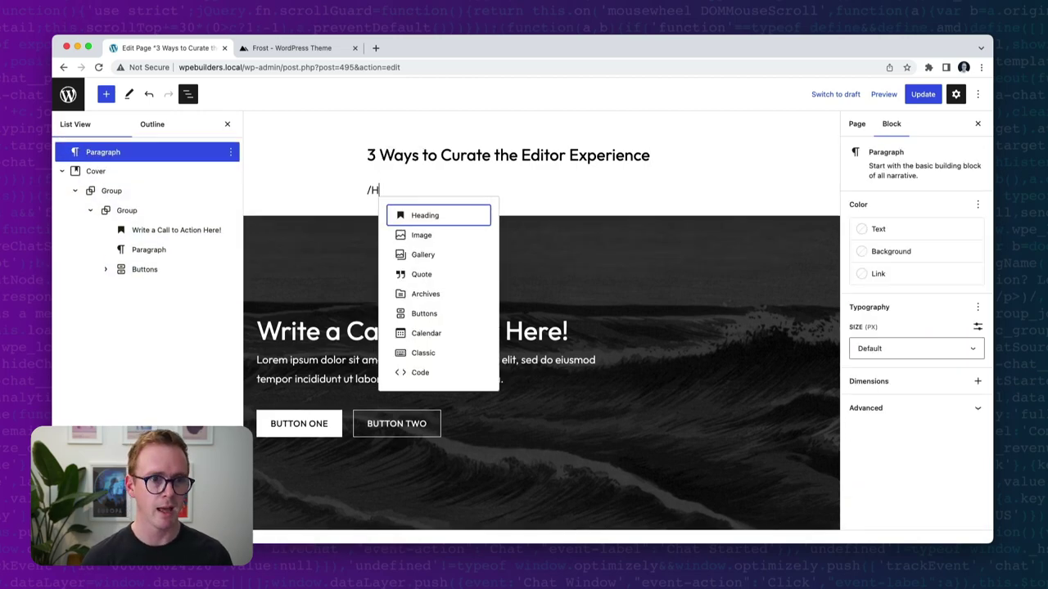
pyautogui.click(438, 218)
pyautogui.write('This')
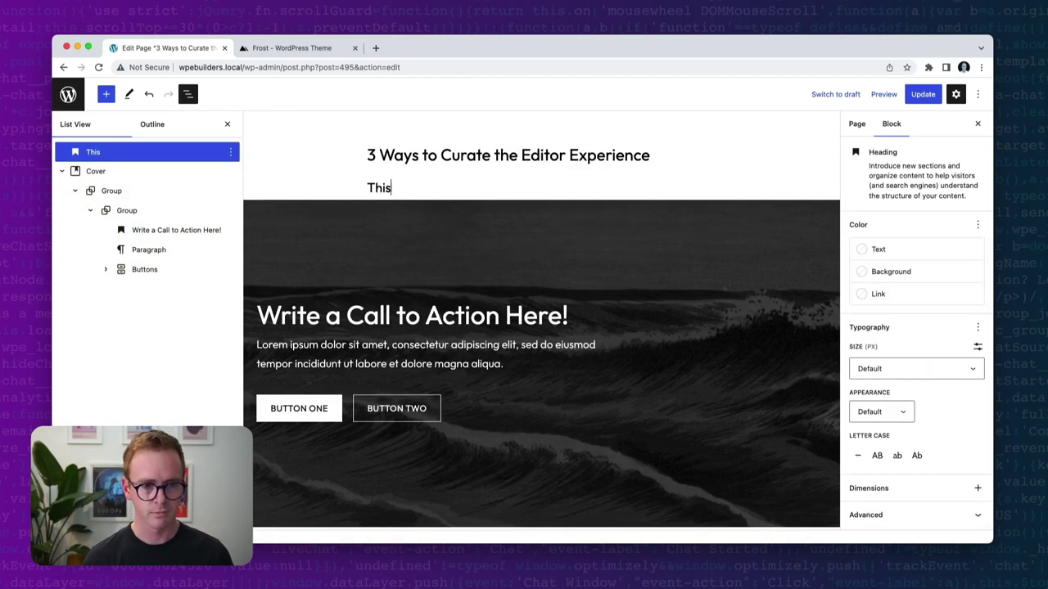
pyautogui.write(' is a heading')
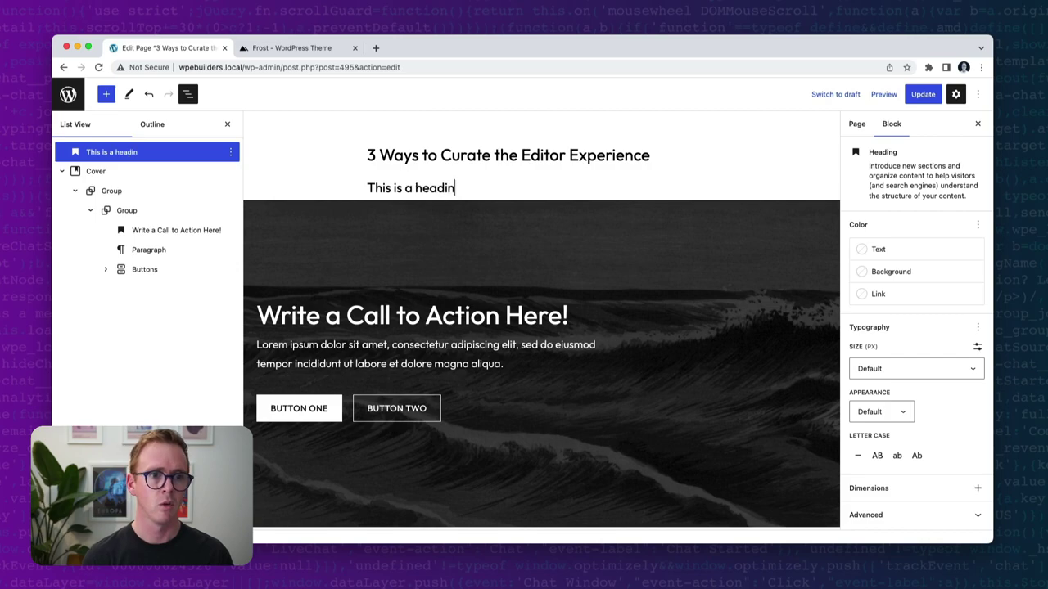
# Step: Move the Cover block above the "This is a heading" block and back below it
pyautogui.click(164, 171)
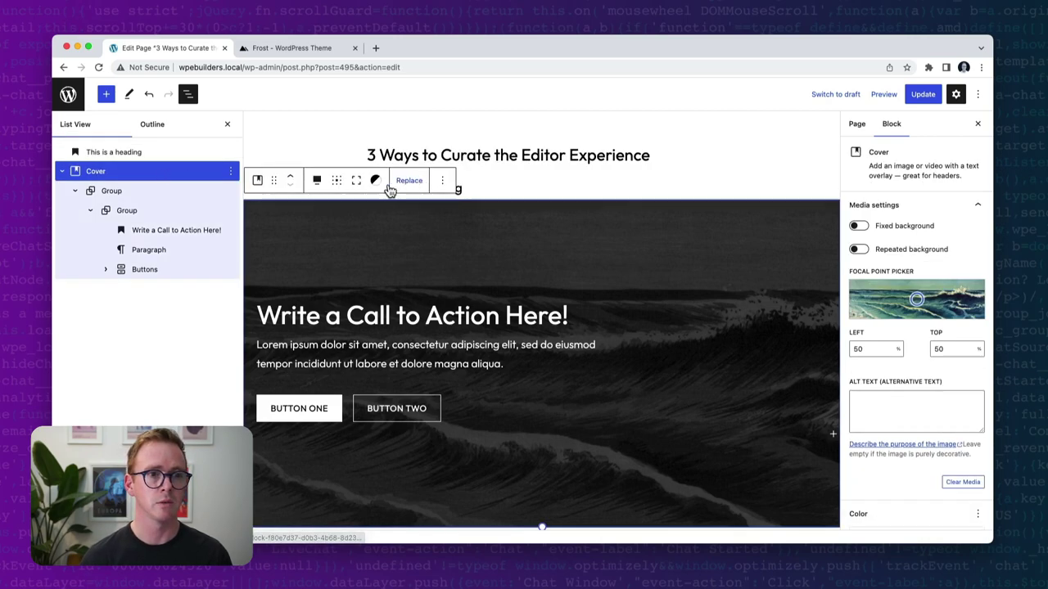
pyautogui.click(289, 180)
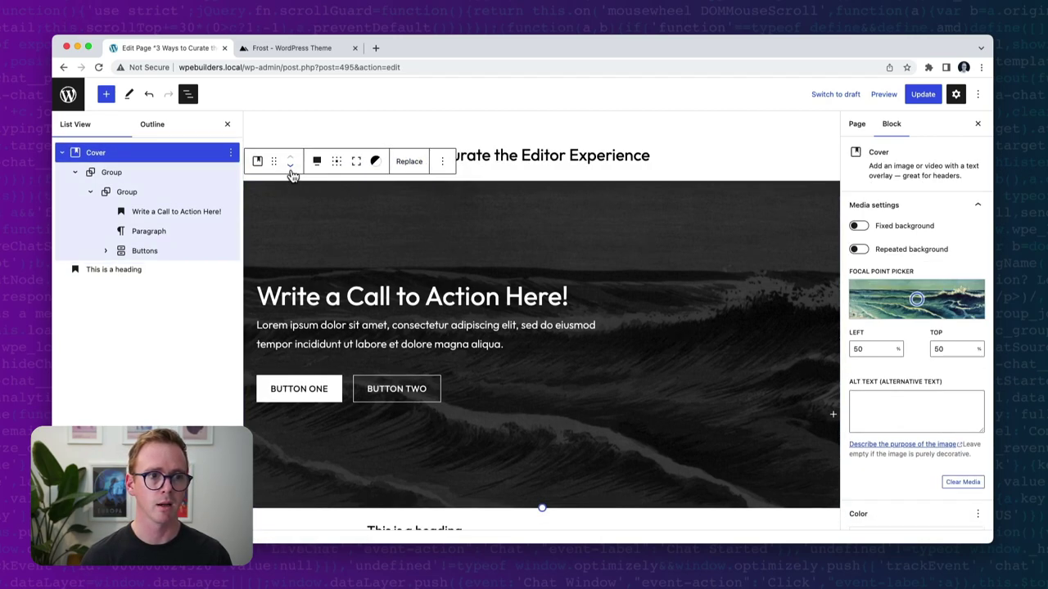
pyautogui.click(291, 168)
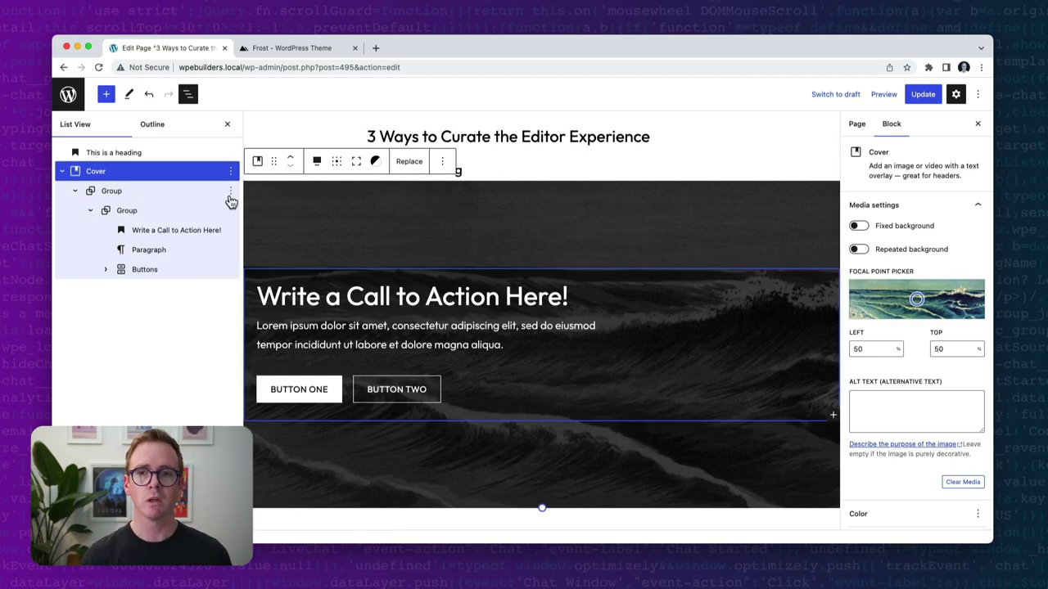
# Step: Lock the outer Group inside the Cover against movement and removal, applying the lock to all blocks inside
pyautogui.click(162, 196)
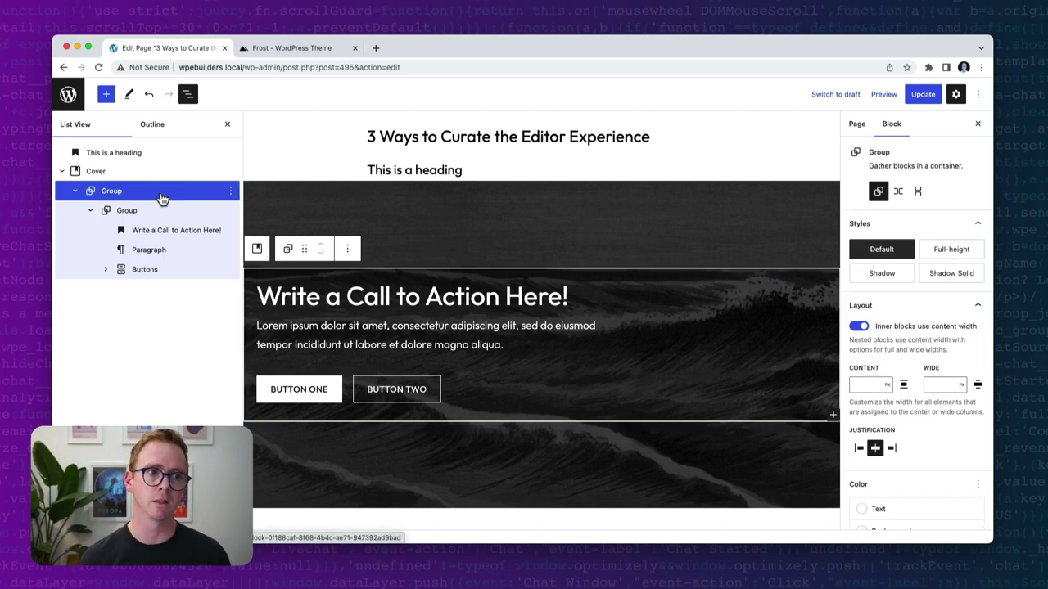
pyautogui.click(169, 172)
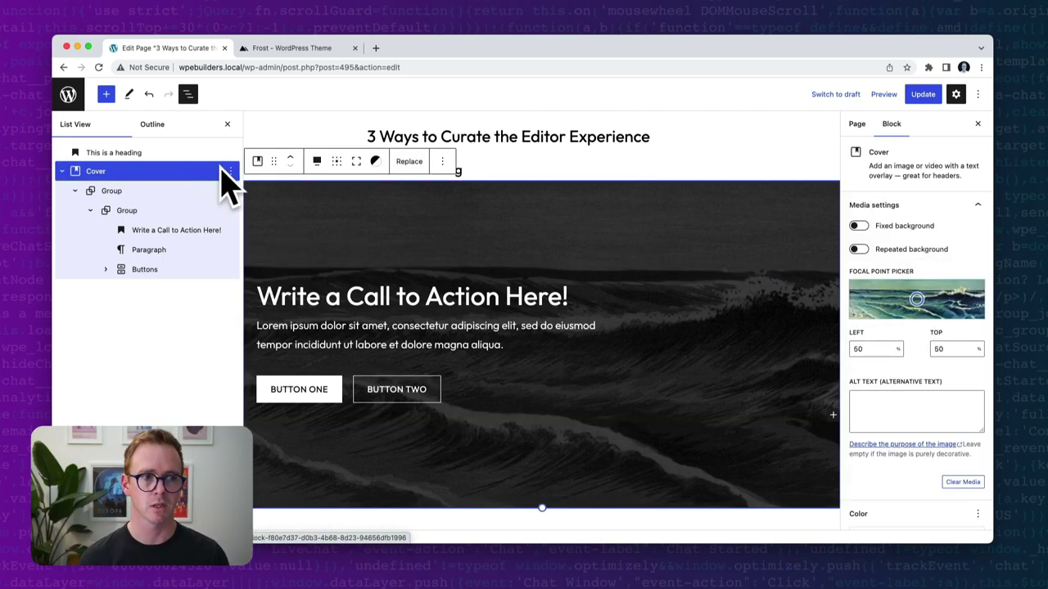
pyautogui.click(199, 190)
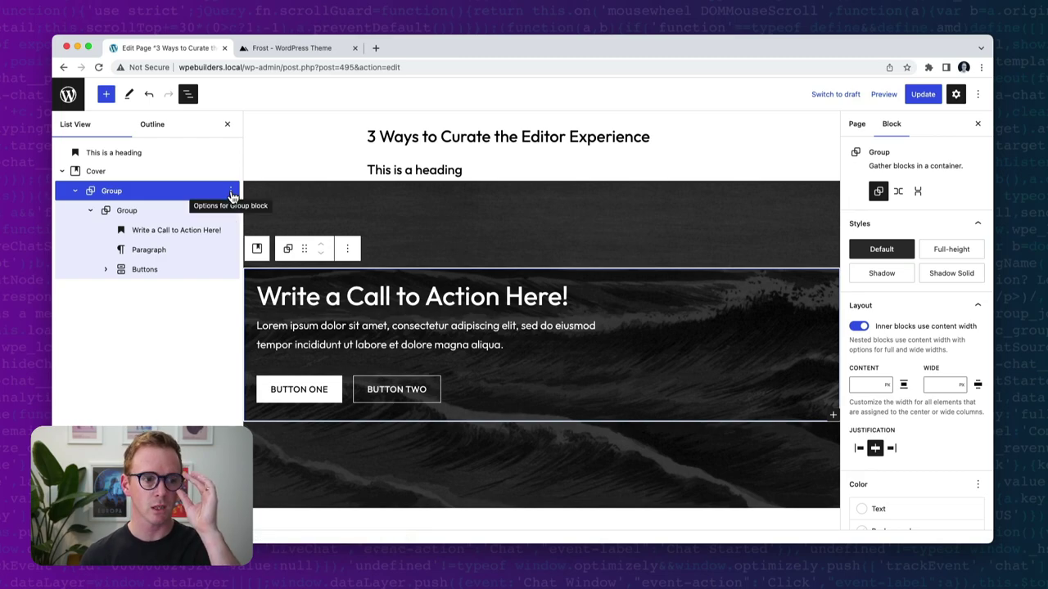
pyautogui.click(230, 192)
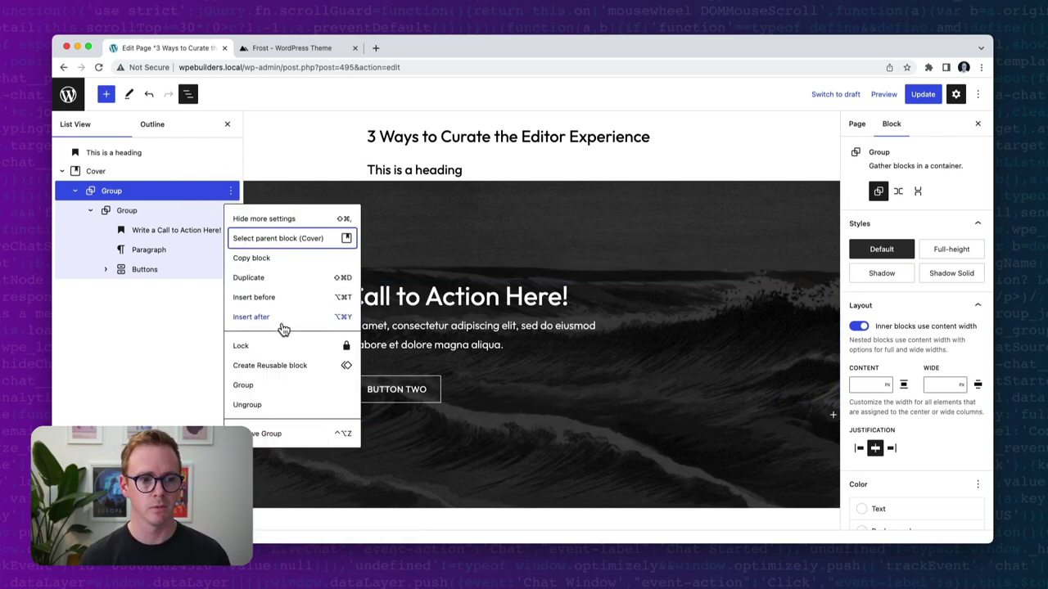
pyautogui.click(263, 351)
pyautogui.click(421, 274)
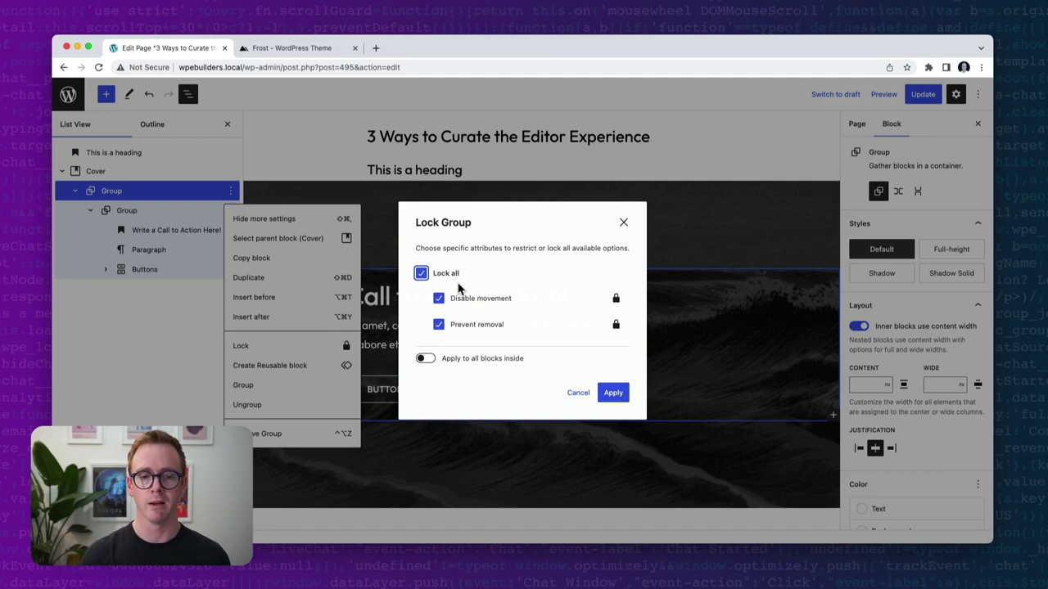
pyautogui.click(424, 361)
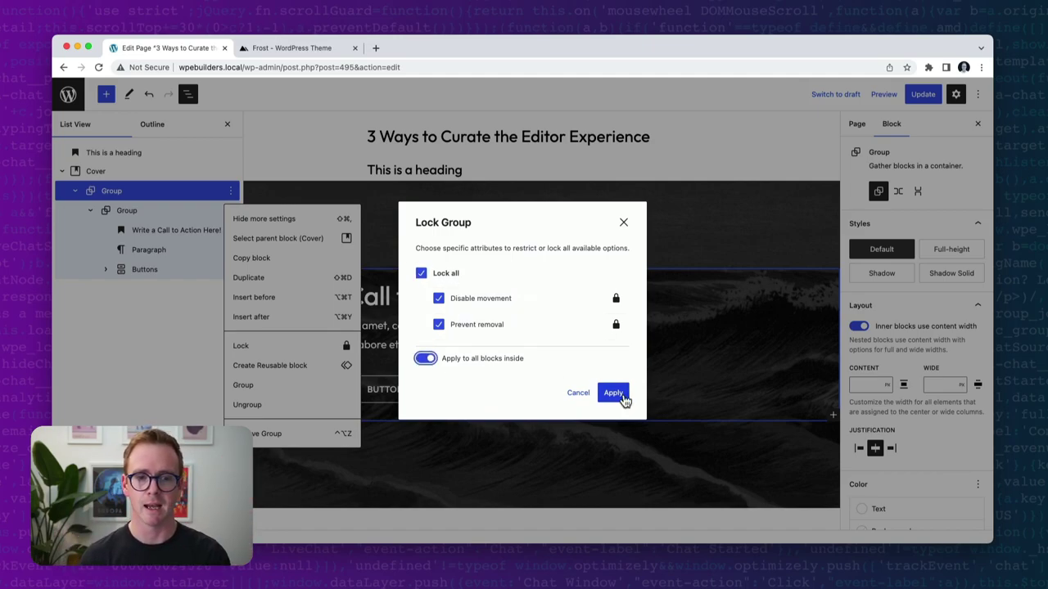
pyautogui.click(620, 395)
# Step: Examine the options available for the inner Group and the call-to-action heading while they are locked
pyautogui.click(186, 212)
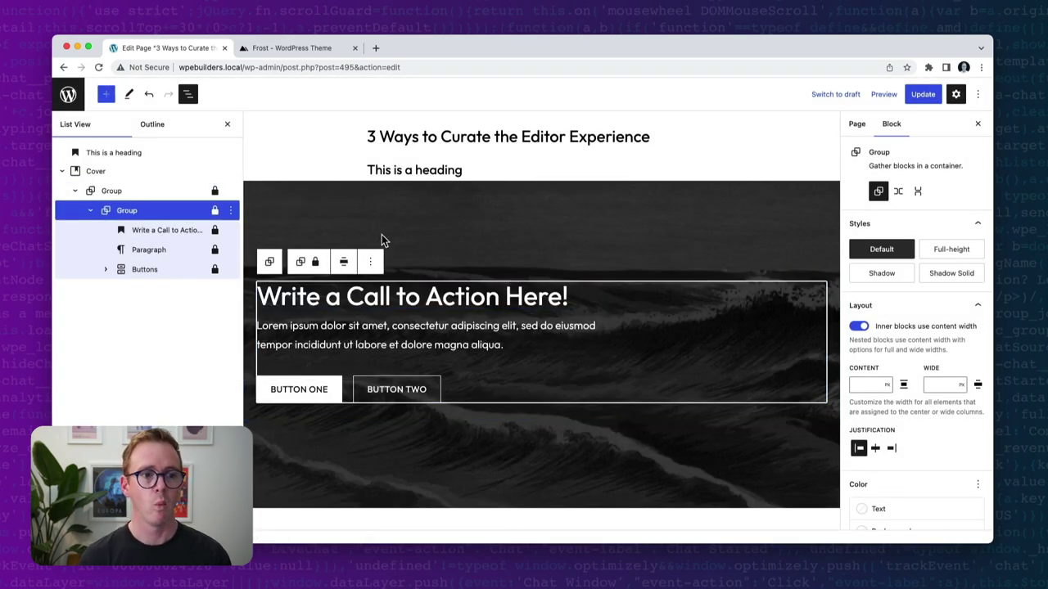
pyautogui.click(505, 297)
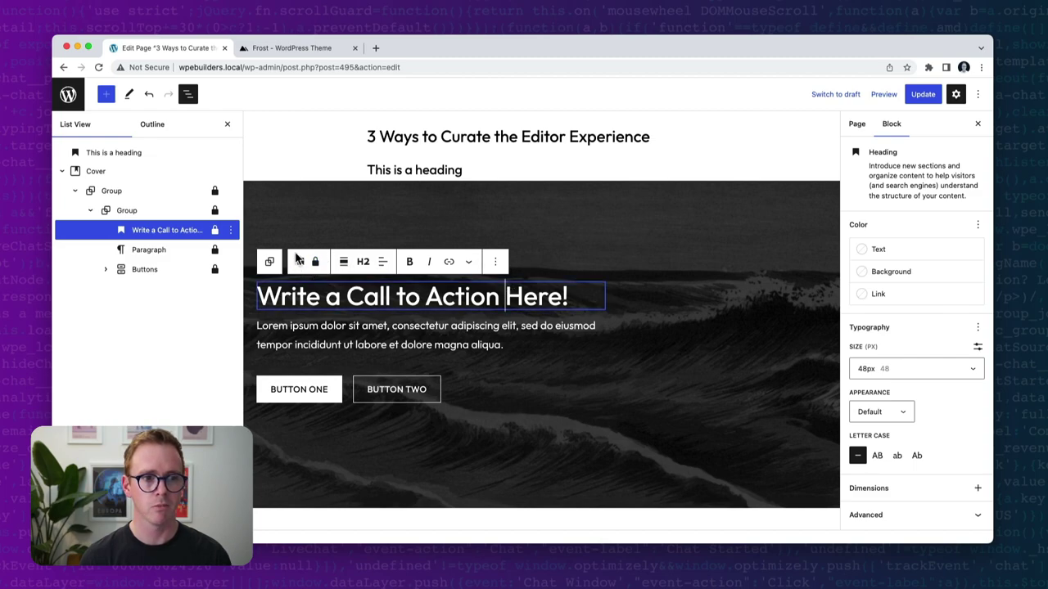
pyautogui.click(495, 262)
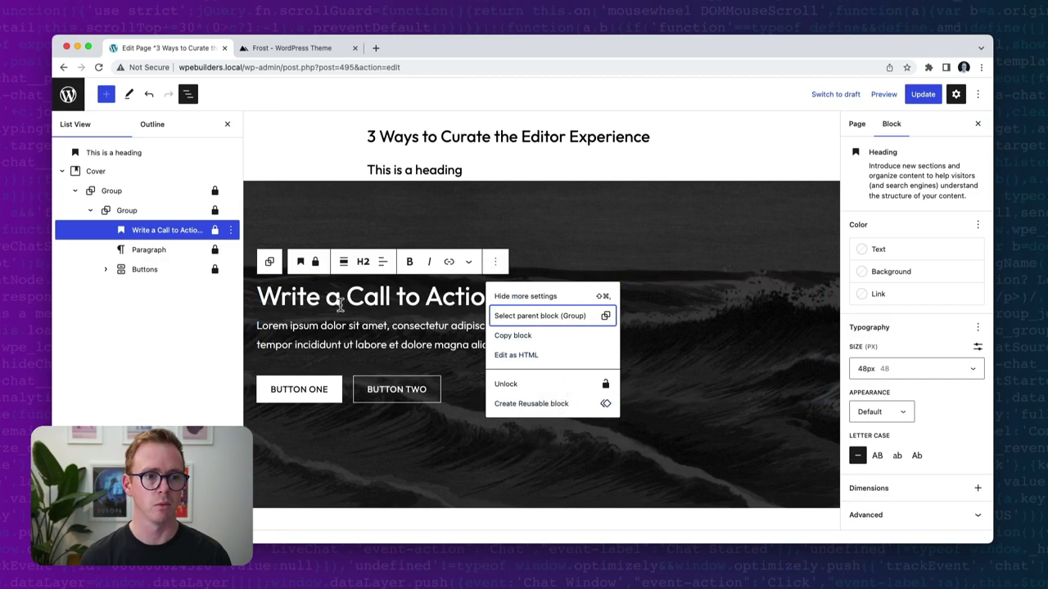
pyautogui.click(352, 334)
# Step: Move the Cover block above "This is a heading" and back below it
pyautogui.click(471, 202)
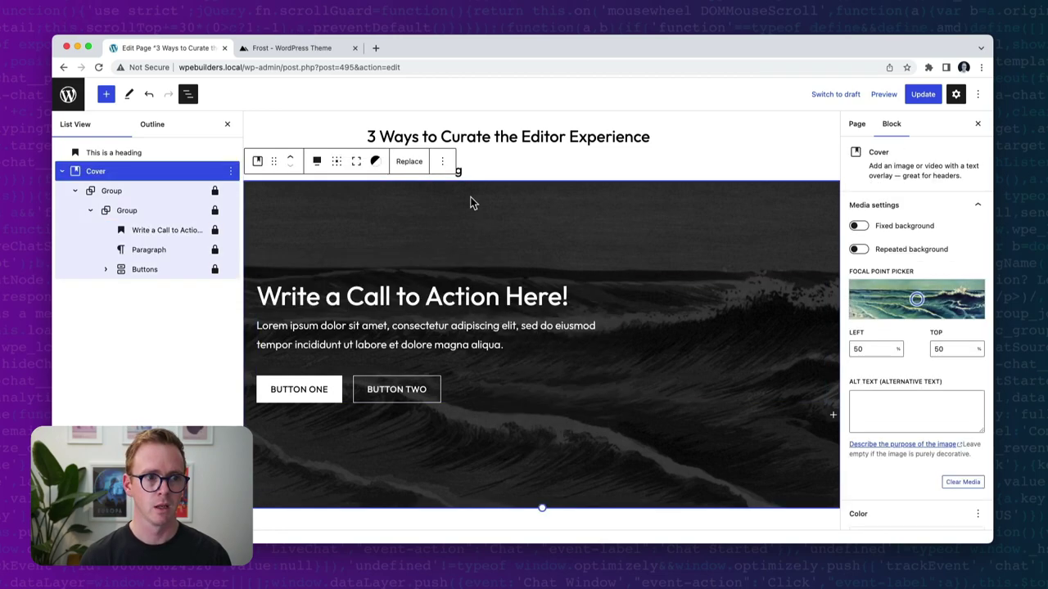
pyautogui.click(290, 158)
pyautogui.click(290, 168)
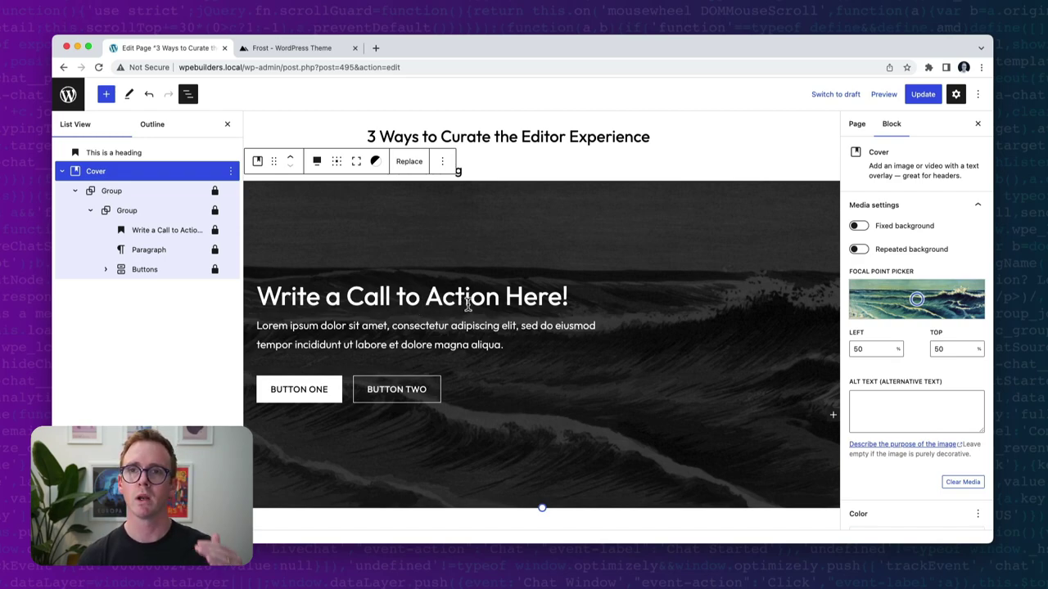
# Step: Expand the Buttons block in the block list and remove all of its own locks
pyautogui.click(105, 273)
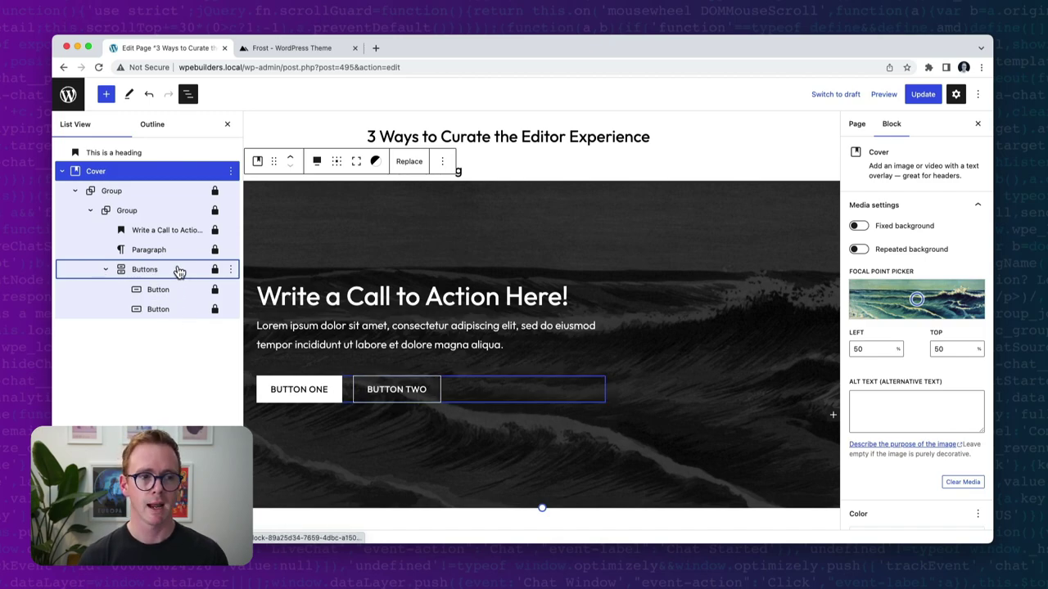
pyautogui.click(178, 271)
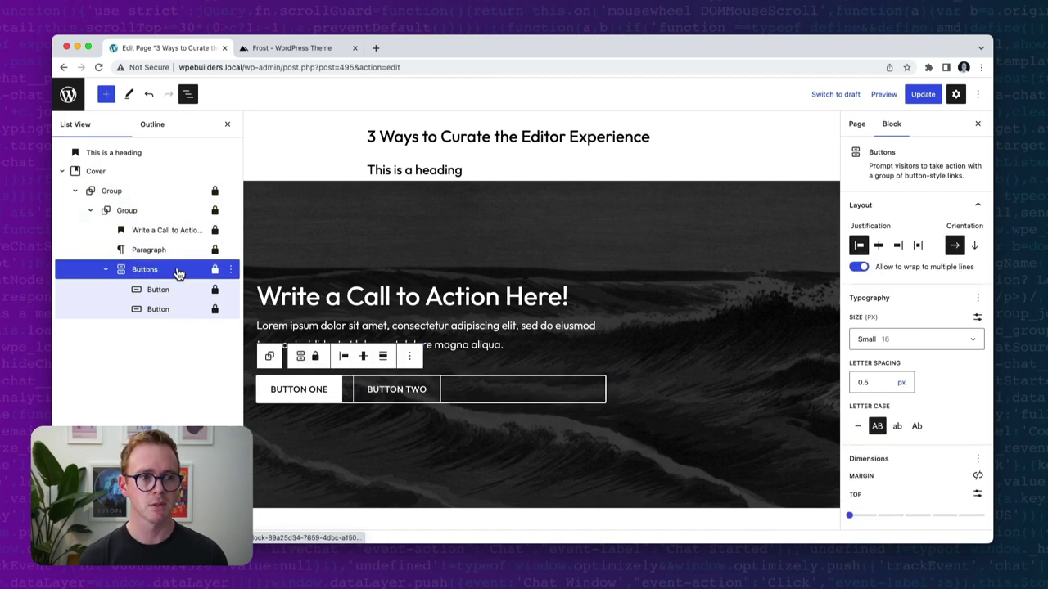
pyautogui.click(410, 357)
pyautogui.click(439, 477)
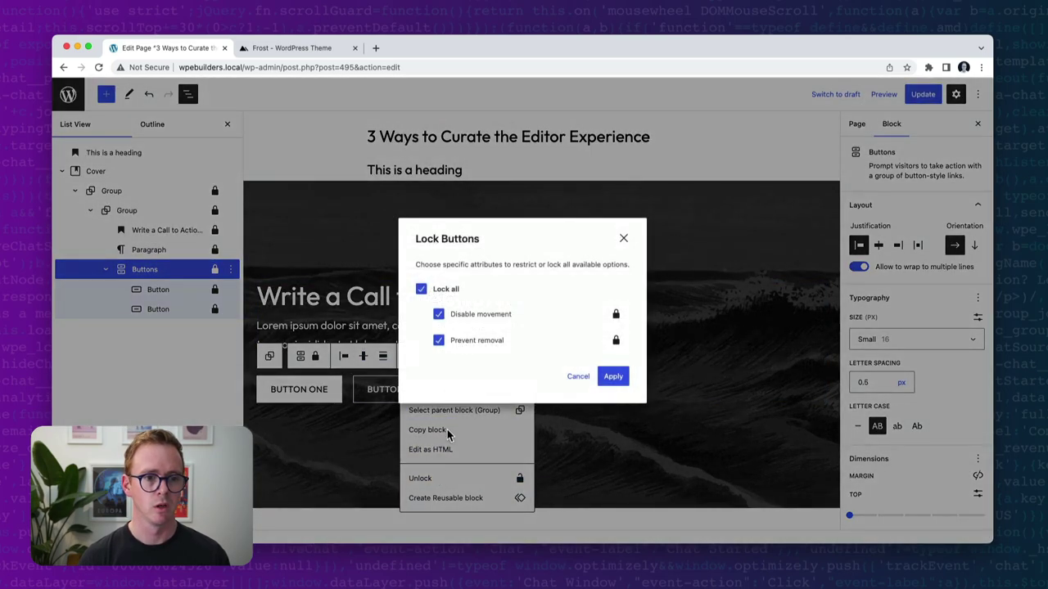
pyautogui.click(421, 289)
pyautogui.click(613, 376)
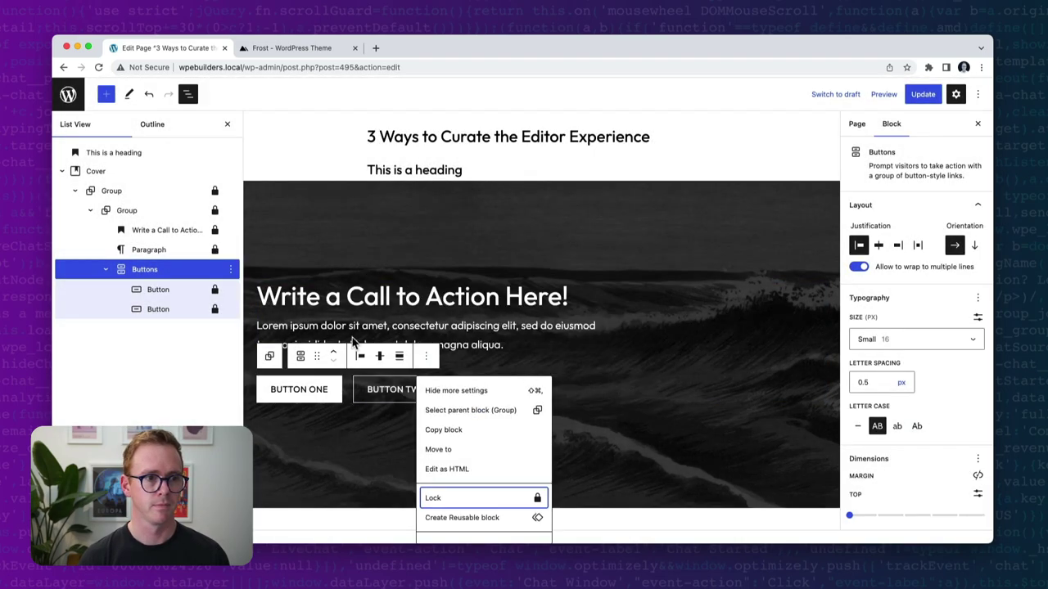
# Step: Change the lock on Button One so that only removal is prevented and movement is allowed
pyautogui.click(175, 293)
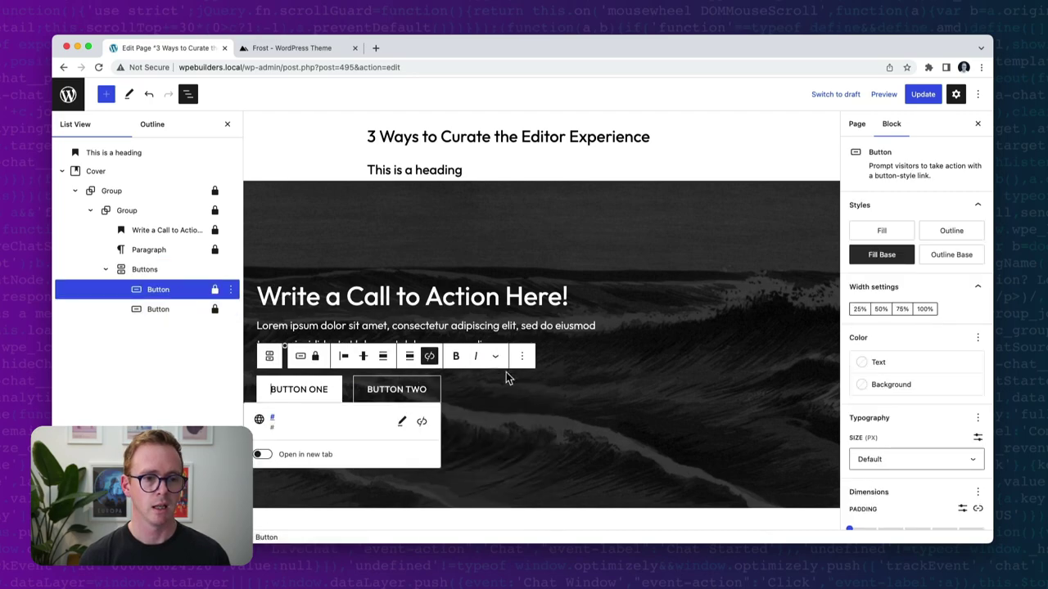
pyautogui.click(522, 356)
pyautogui.click(536, 476)
pyautogui.click(421, 289)
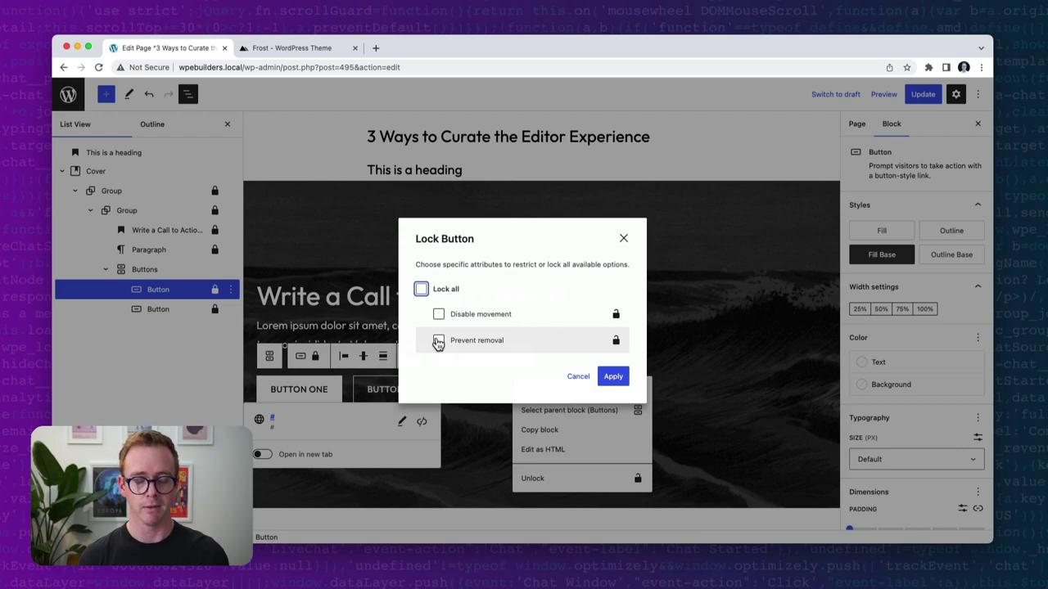
pyautogui.click(420, 289)
pyautogui.click(440, 314)
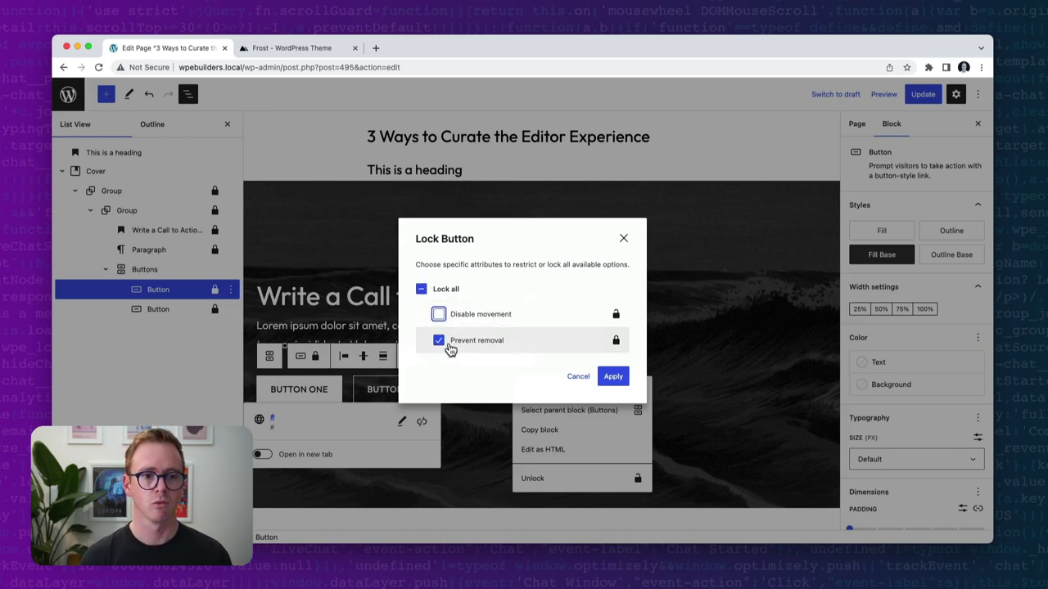
pyautogui.click(613, 376)
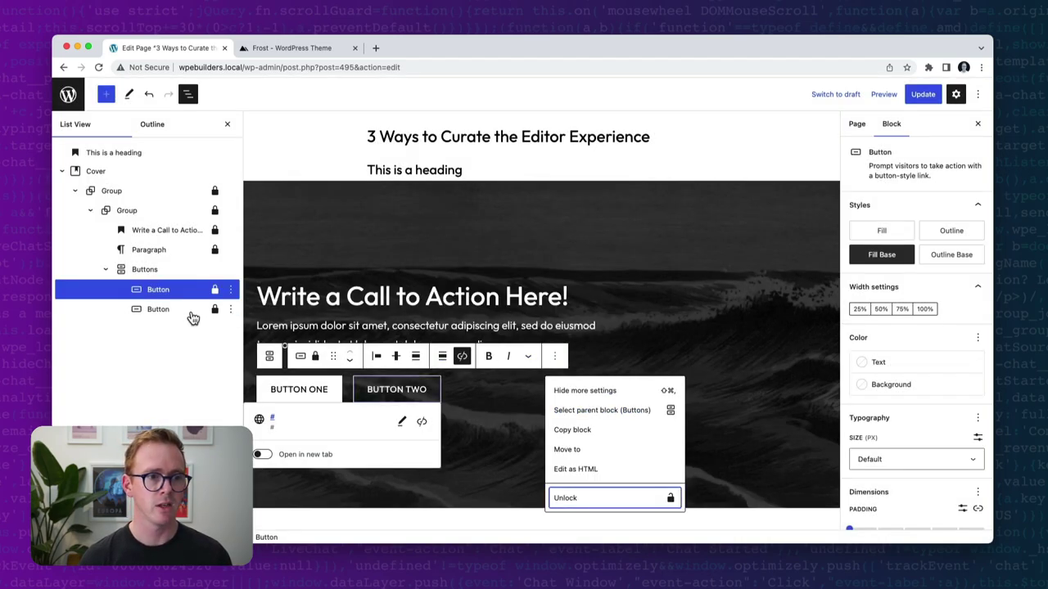
# Step: Remove all locks from Button Two
pyautogui.click(192, 314)
pyautogui.click(522, 357)
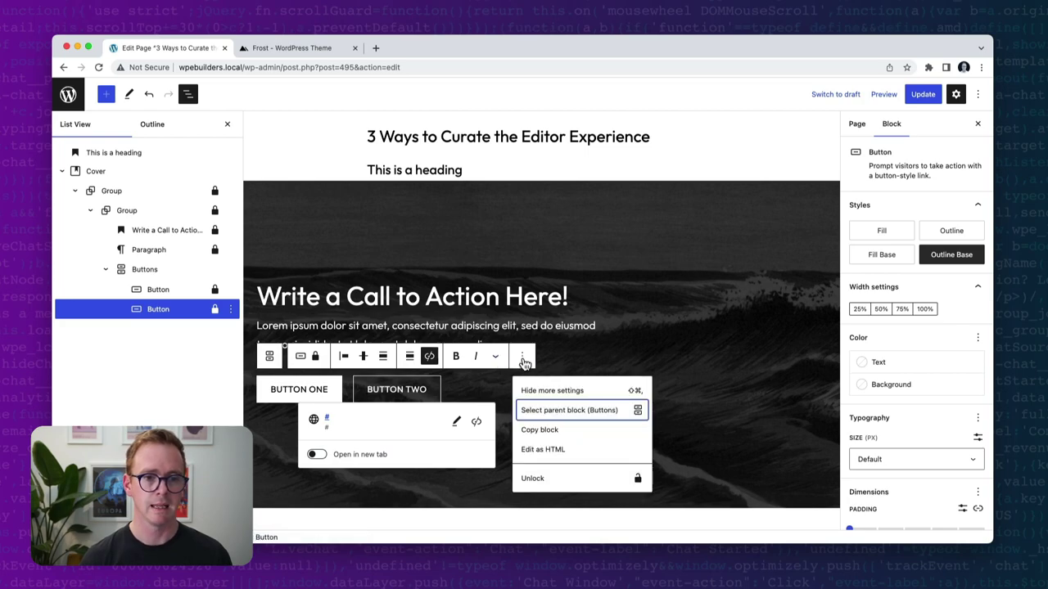
pyautogui.click(536, 480)
pyautogui.click(421, 290)
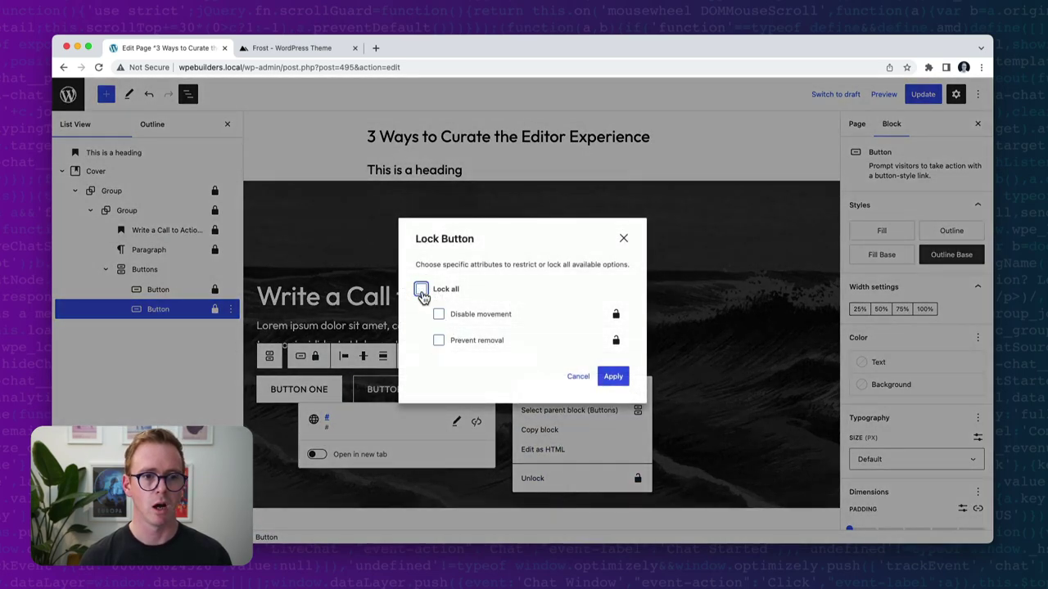
pyautogui.click(614, 377)
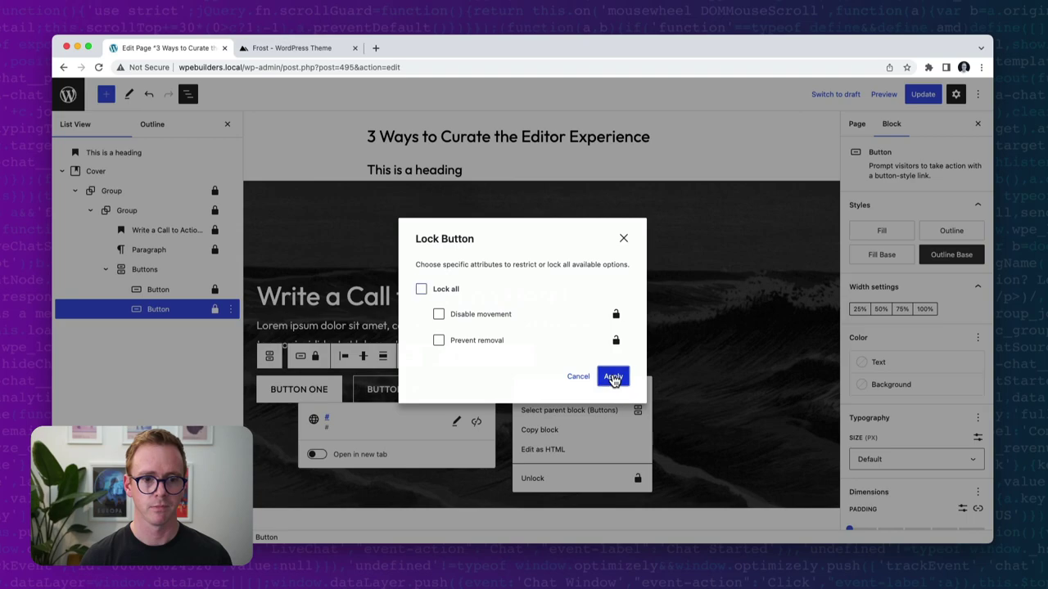
# Step: Compare the options available for Button Two and Button One
pyautogui.click(565, 299)
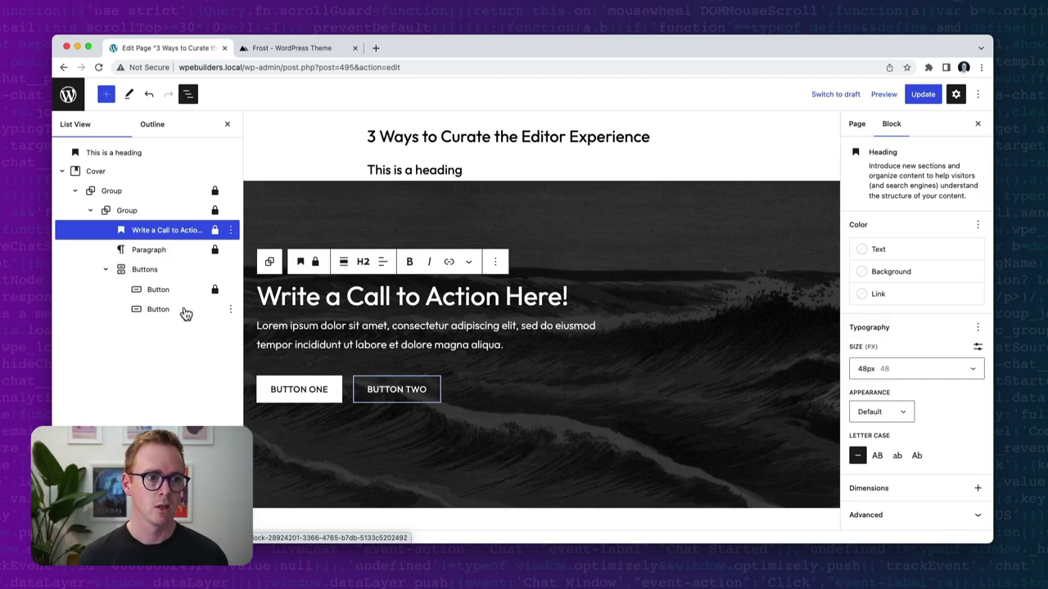
pyautogui.click(189, 309)
pyautogui.click(537, 358)
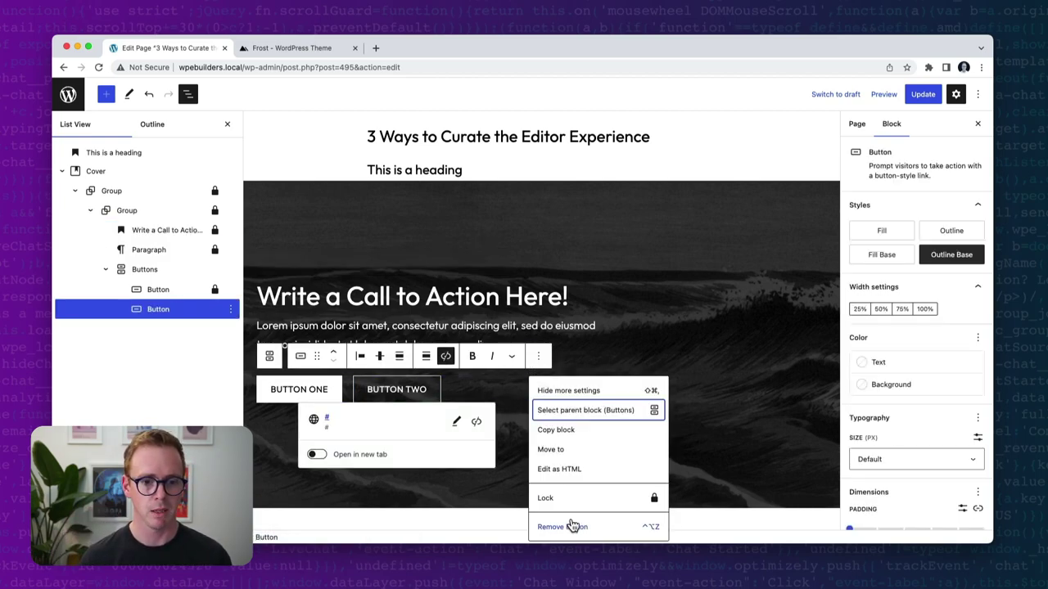
pyautogui.click(187, 289)
pyautogui.click(554, 356)
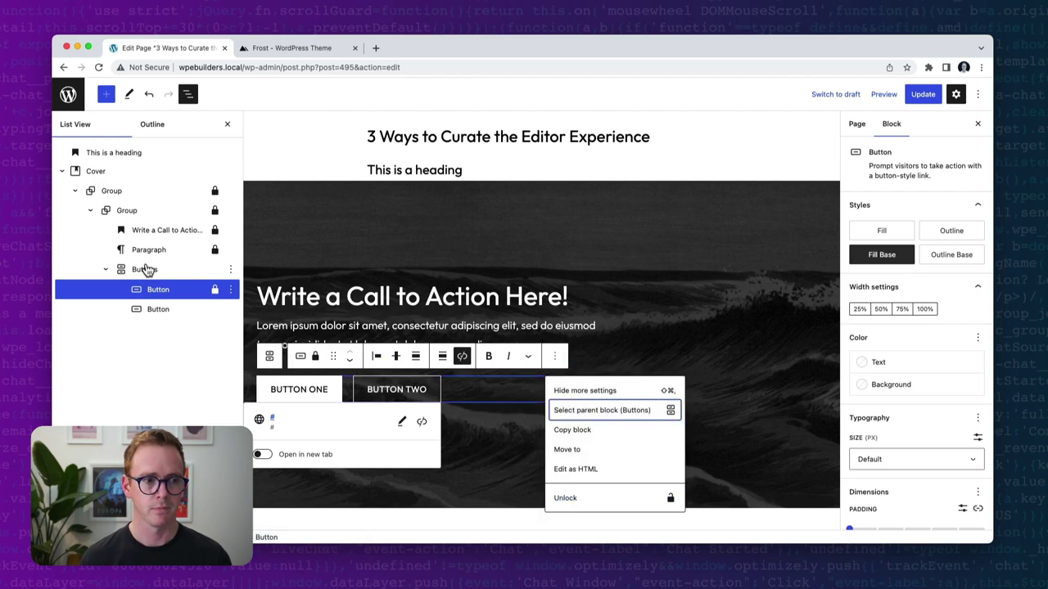
# Step: Lock the parent Buttons block with both Disable movement and Prevent removal
pyautogui.click(601, 410)
pyautogui.click(427, 358)
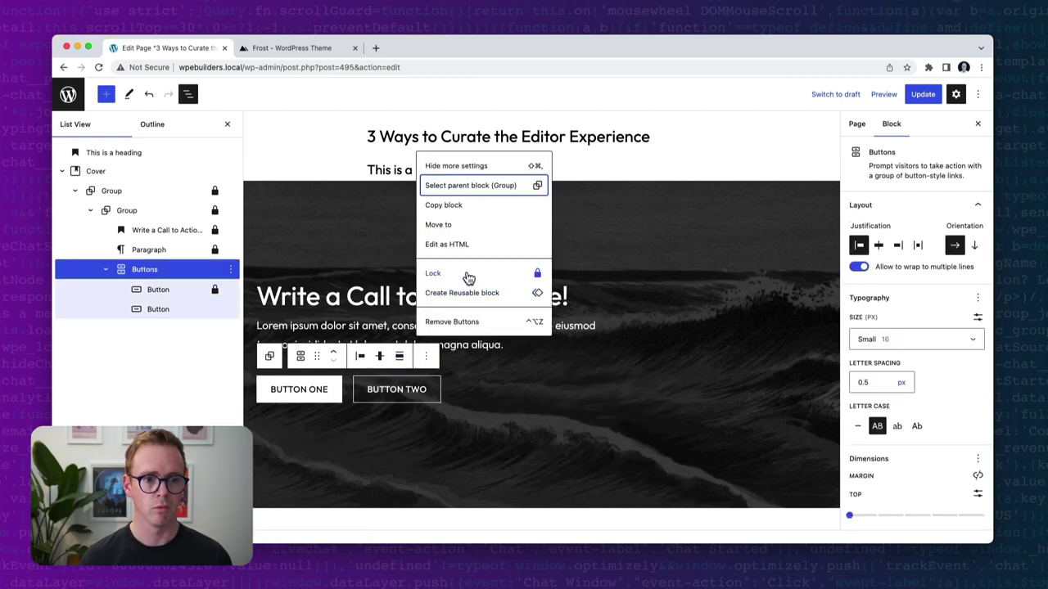
pyautogui.click(451, 278)
pyautogui.click(421, 291)
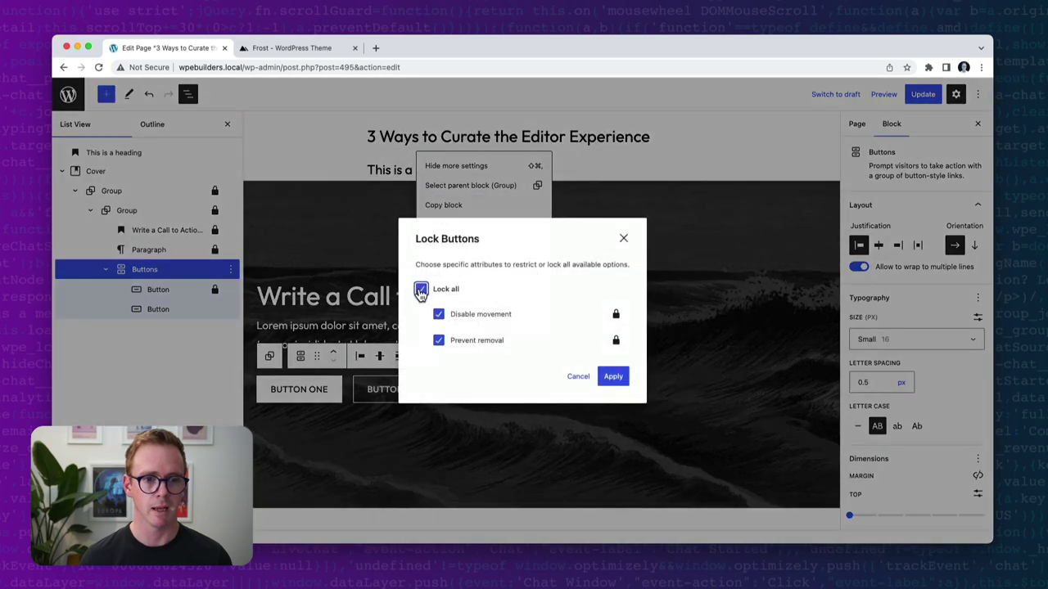
pyautogui.click(439, 315)
pyautogui.click(439, 315)
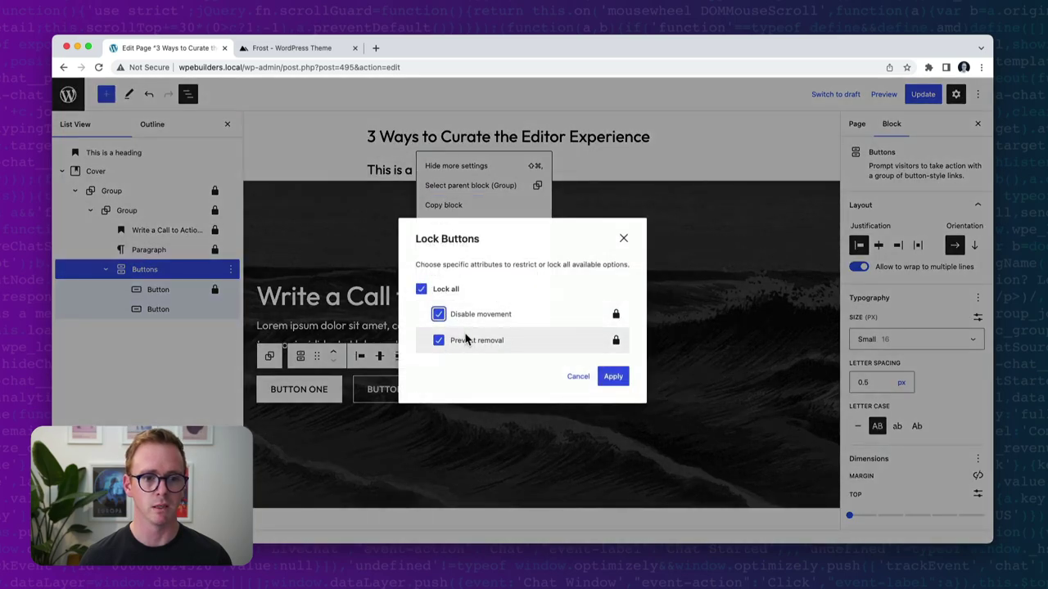
pyautogui.click(614, 377)
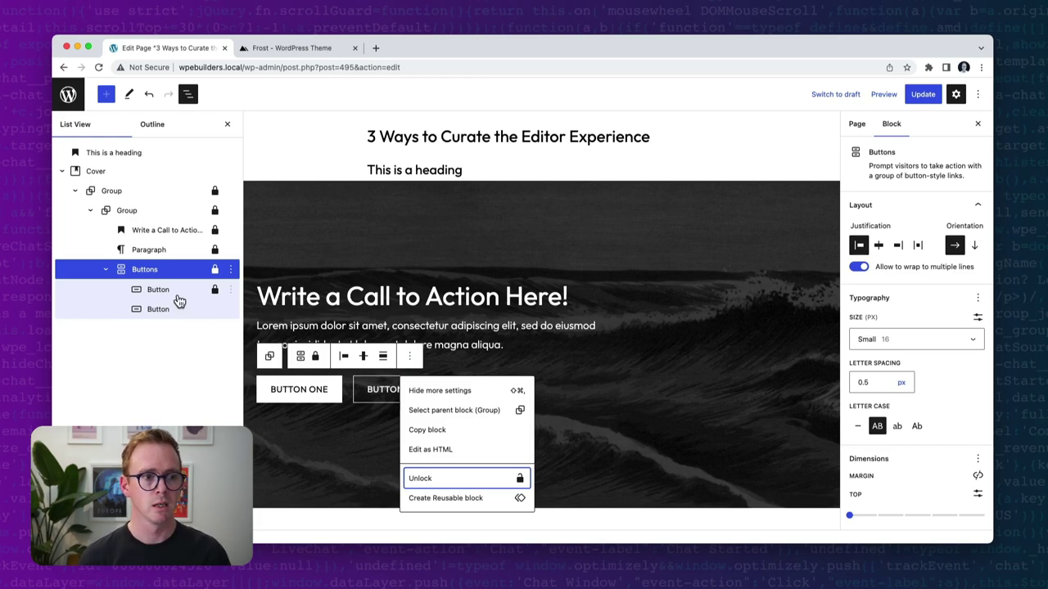
# Step: Move Button One behind Button Two and back to its original place
pyautogui.click(182, 293)
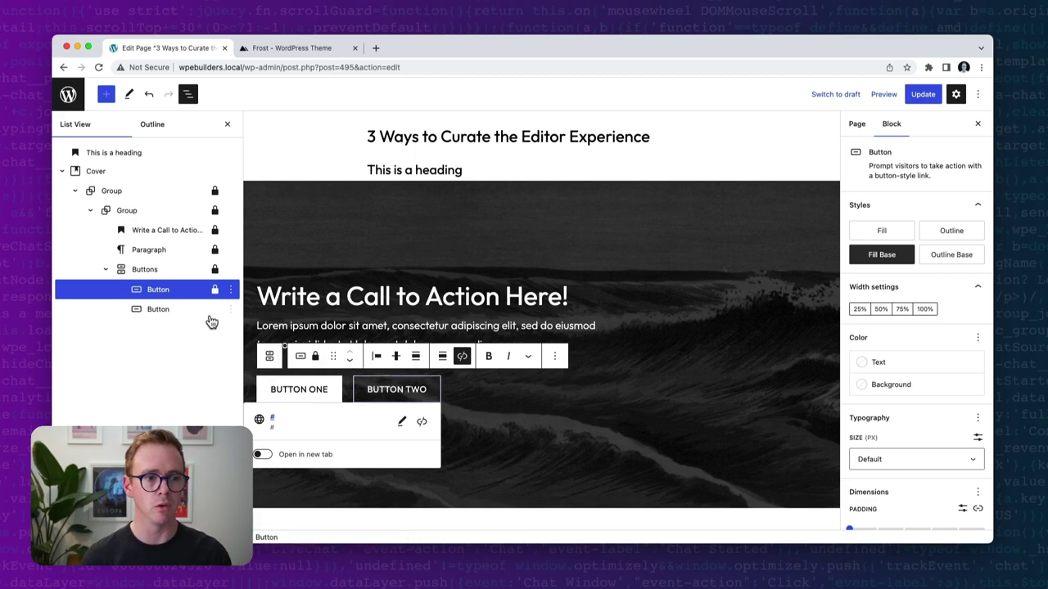
pyautogui.click(351, 359)
pyautogui.click(353, 357)
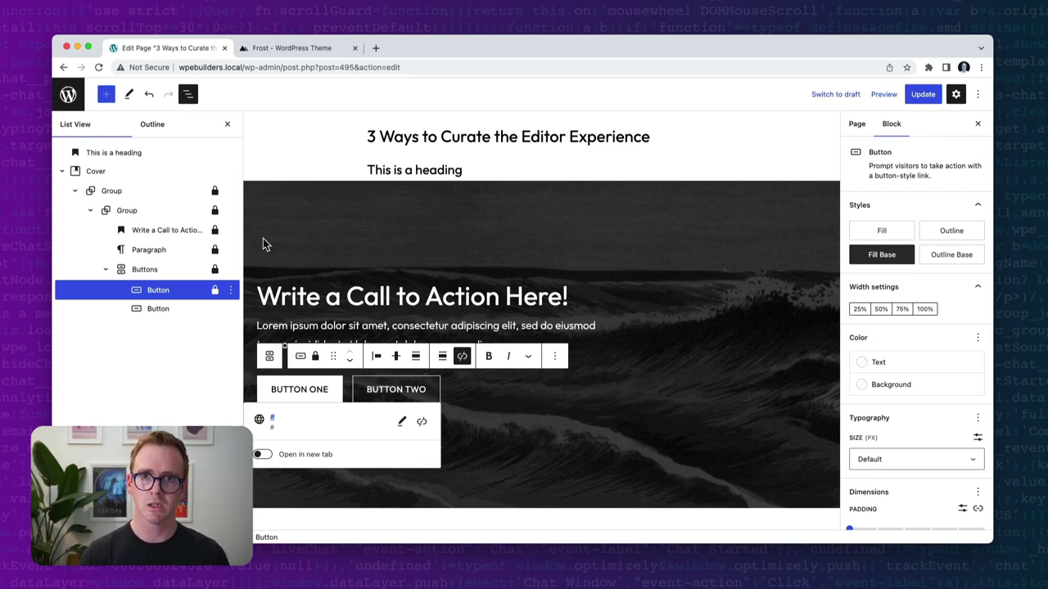
# Step: Open the options of the Cover block
pyautogui.click(196, 173)
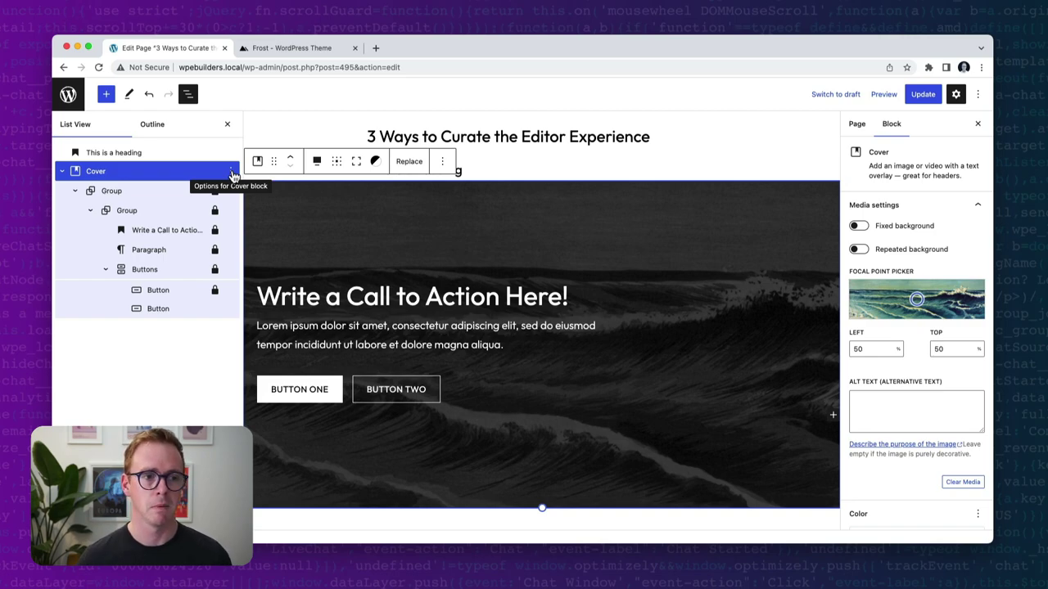
pyautogui.click(233, 174)
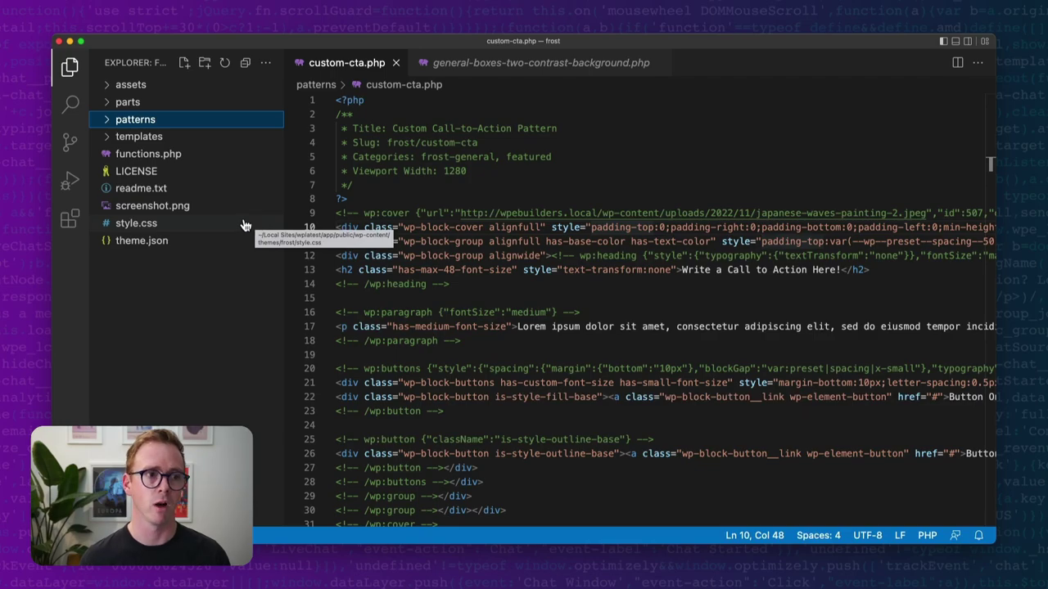
# Step: Replace the block markup in patterns/custom-cta.php, from the opening wp:cover comment to the end, with the copied locked pattern code
pyautogui.click(113, 122)
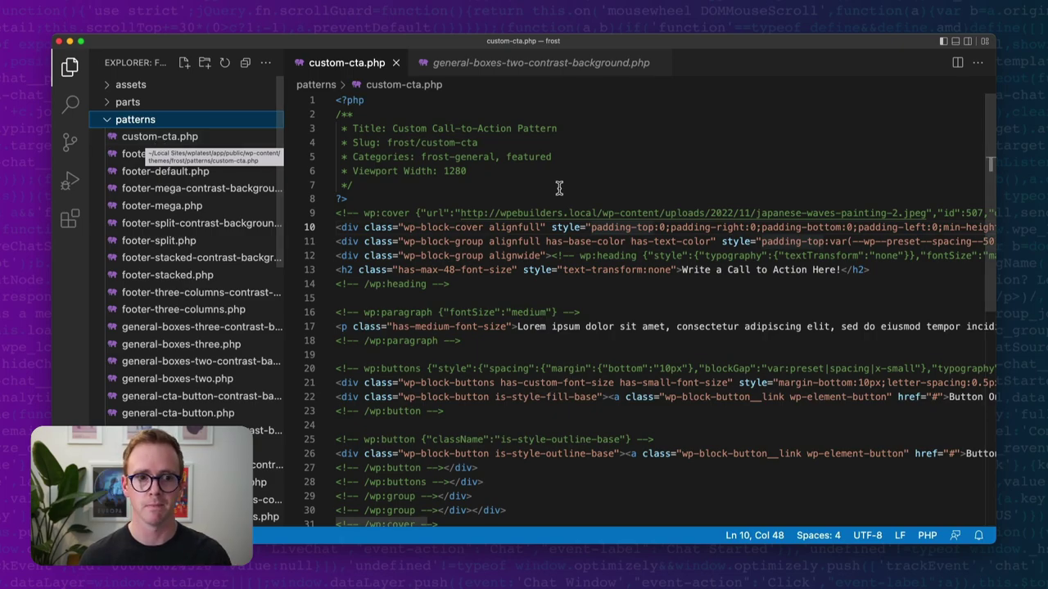
pyautogui.scroll(-3, 552, 198)
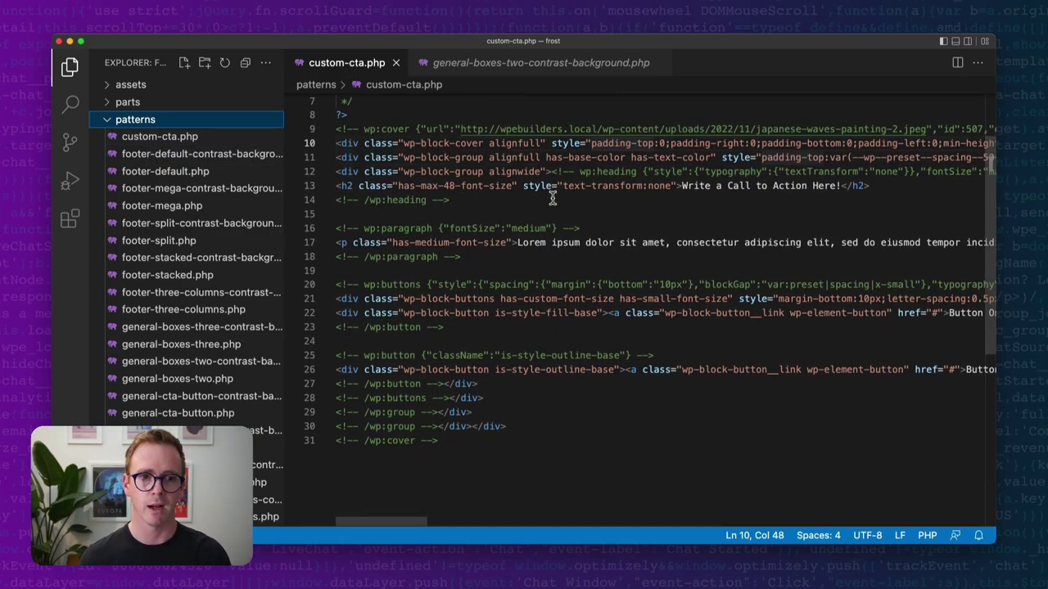
pyautogui.moveTo(449, 442); pyautogui.dragTo(282, 131)
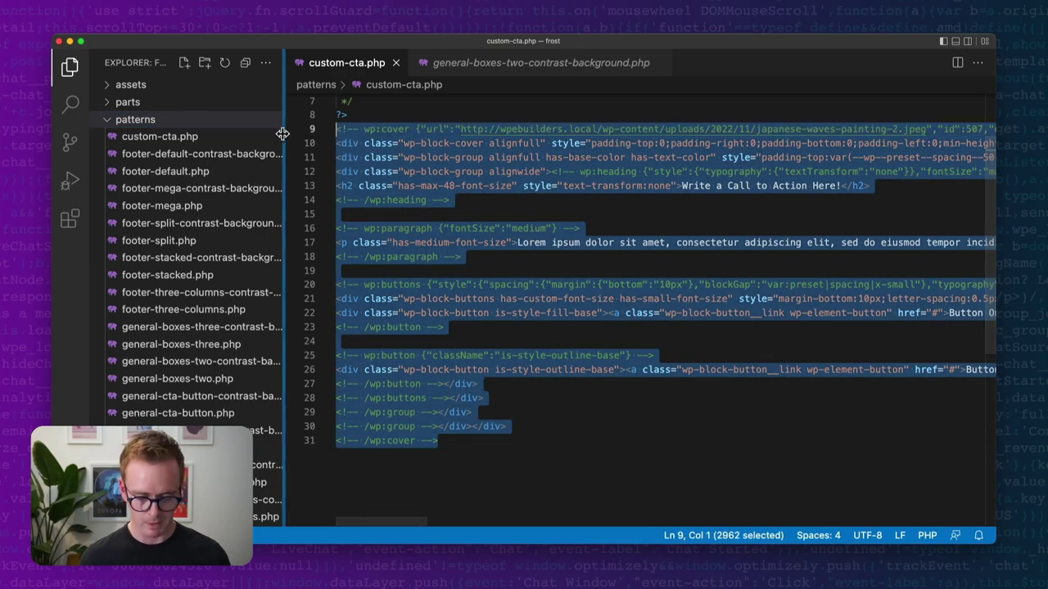
pyautogui.press('cmd+v')
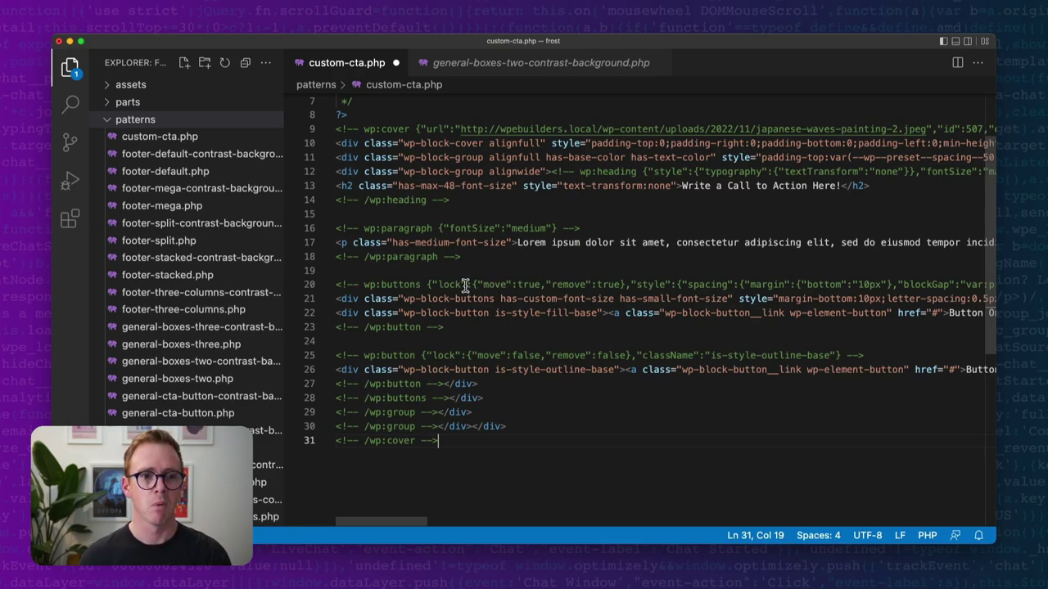
# Step: Examine the lock attributes of the Buttons block and the templateLock and lock attributes of the outer Group block in the code
pyautogui.click(432, 284)
pyautogui.moveTo(432, 284); pyautogui.dragTo(622, 285)
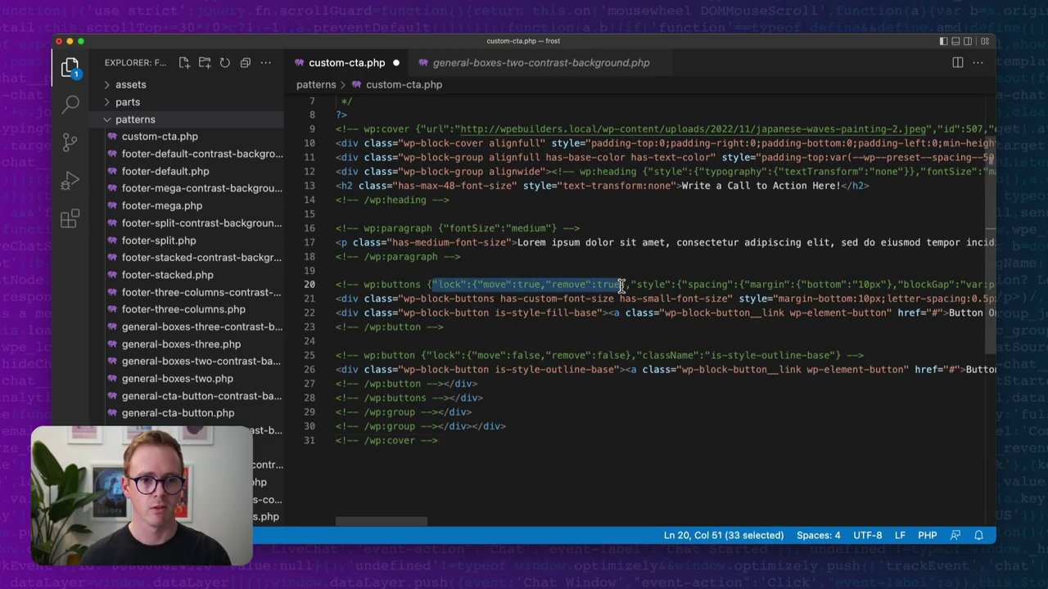
pyautogui.scroll(2, 565, 286)
pyautogui.hscroll(5, 577, 282)
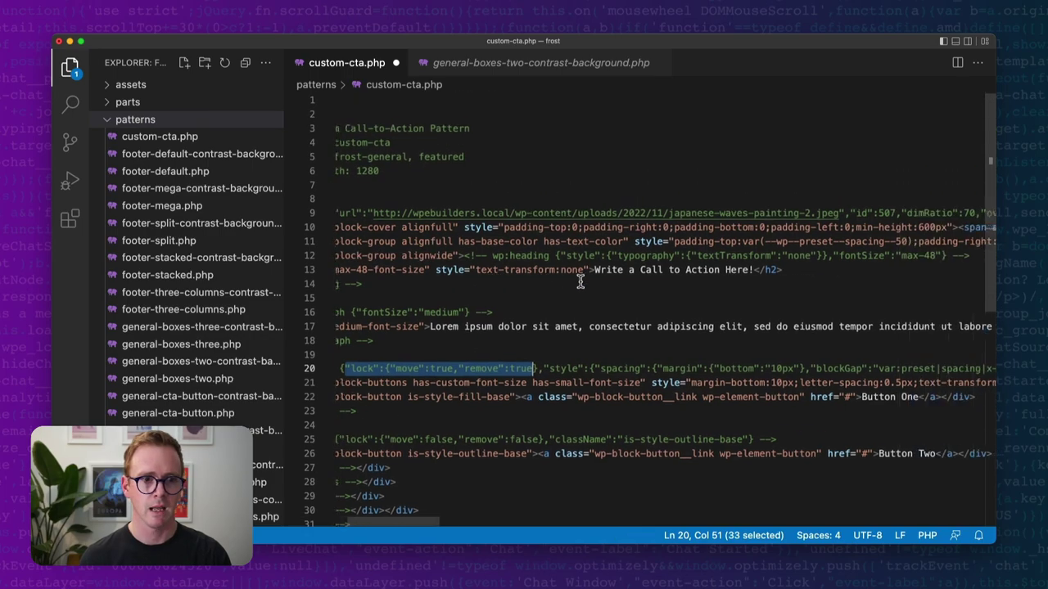
pyautogui.hscroll(8, 580, 282)
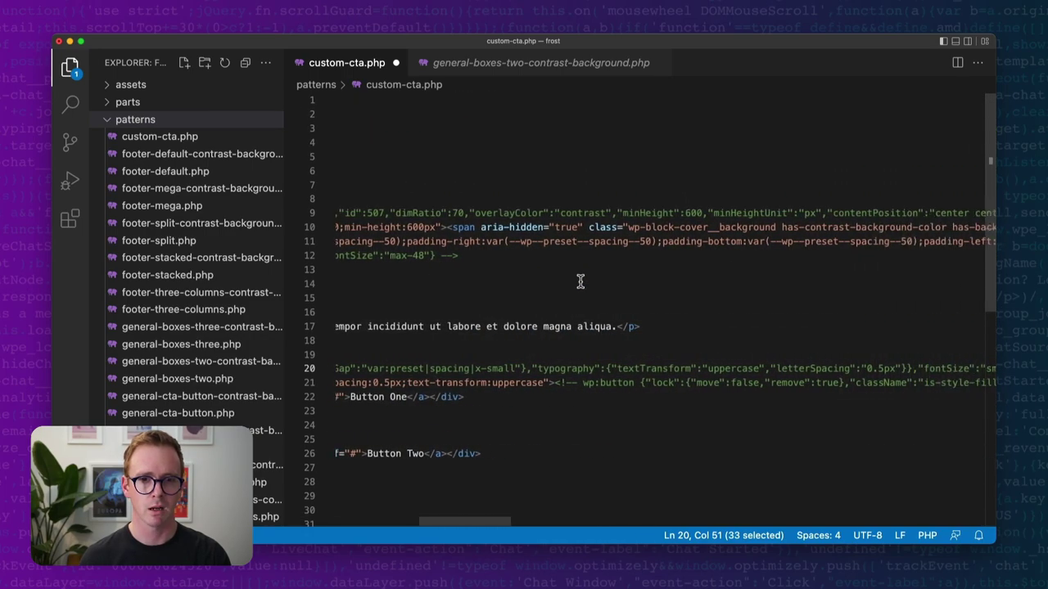
pyautogui.hscroll(2, 580, 282)
pyautogui.hscroll(10, 580, 282)
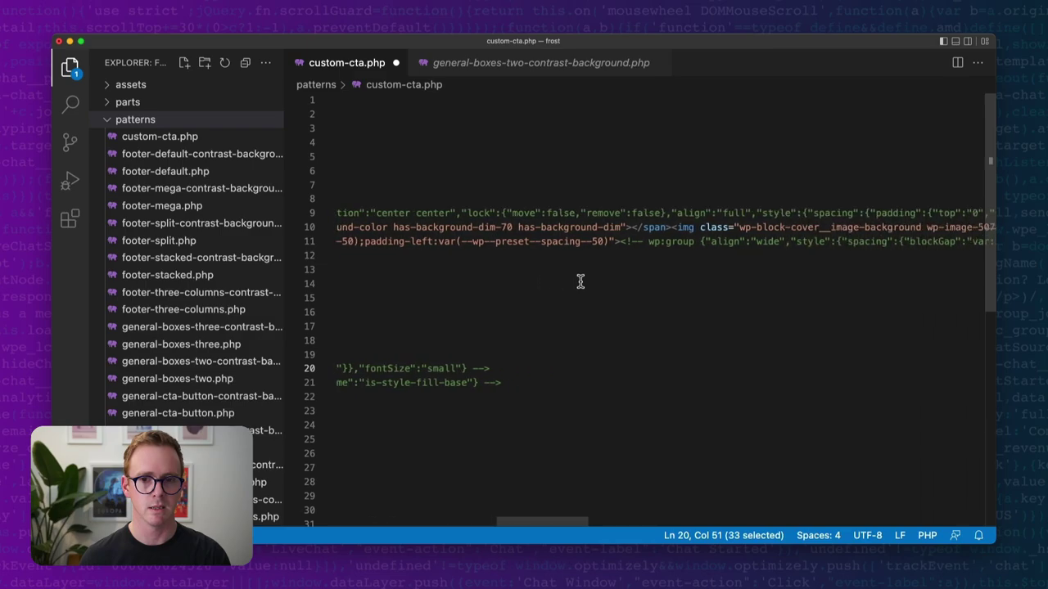
pyautogui.hscroll(8, 580, 282)
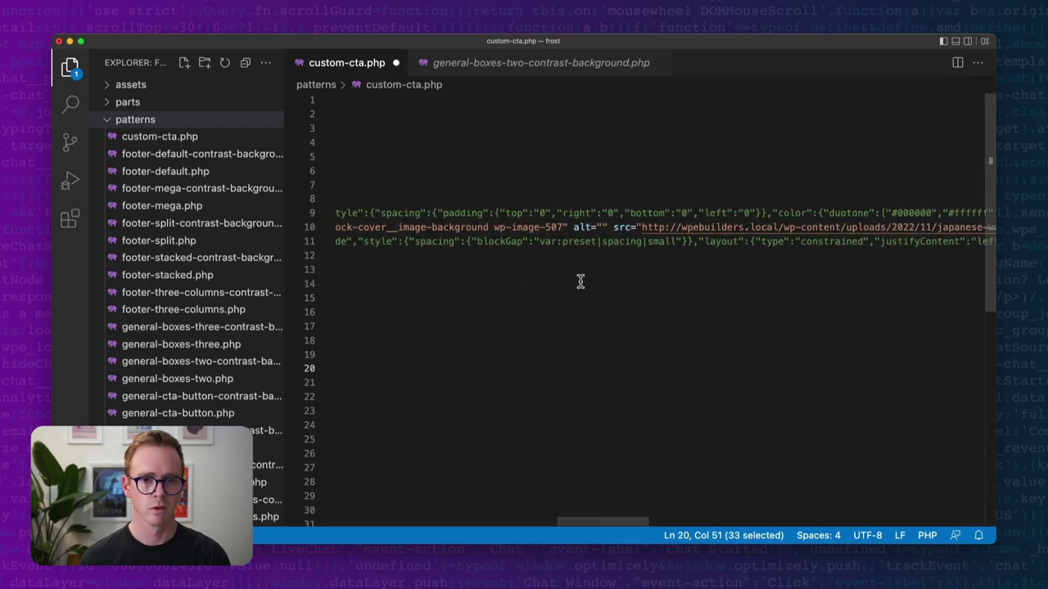
pyautogui.hscroll(15, 581, 281)
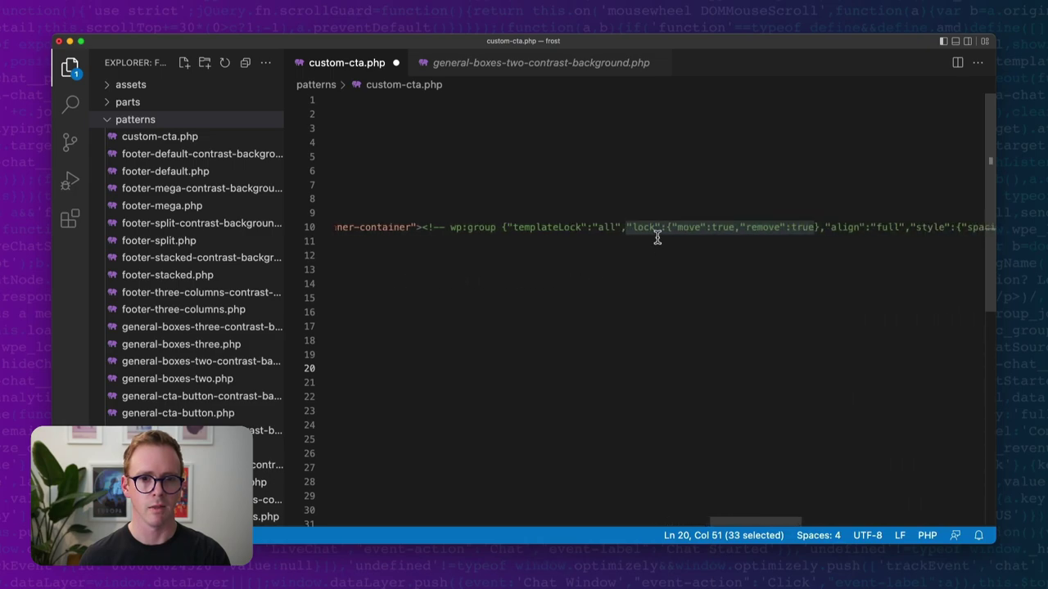
pyautogui.click(658, 237)
pyautogui.hscroll(10, 798, 233)
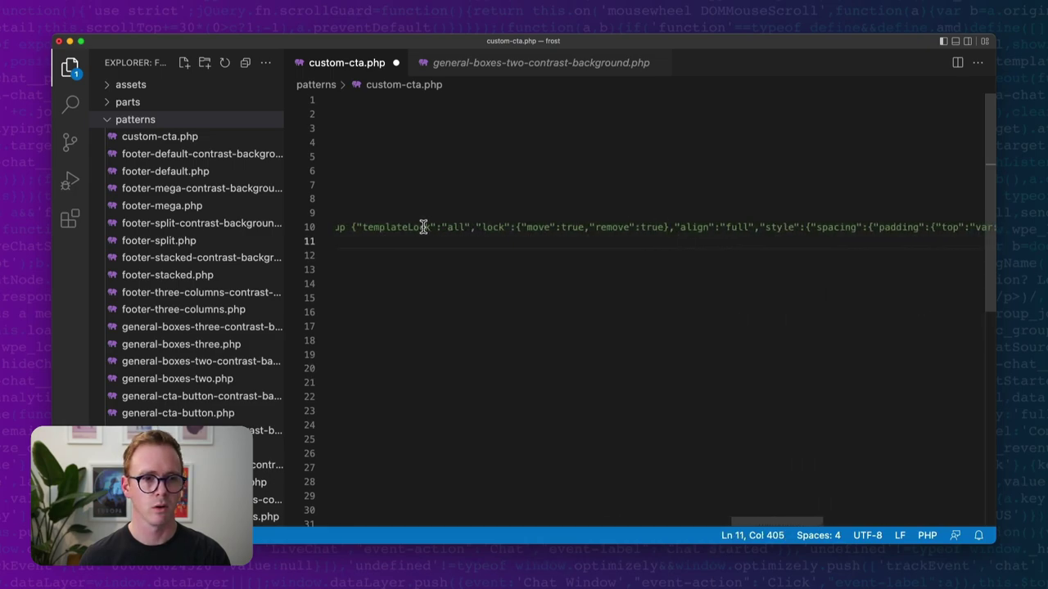
pyautogui.moveTo(354, 228); pyautogui.dragTo(669, 227)
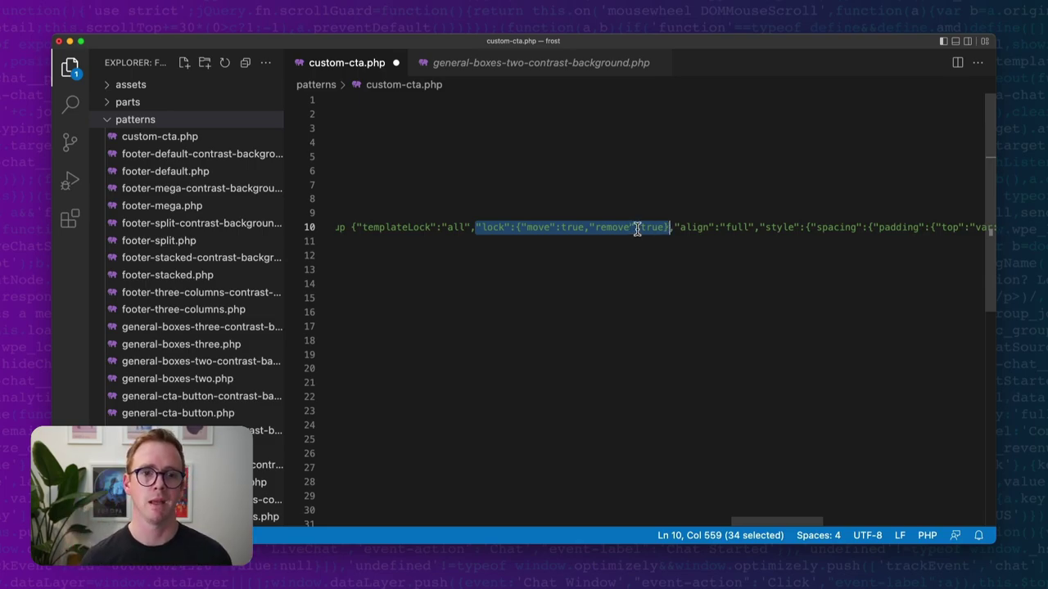
# Step: Return to the beginning of the code lines and save custom-cta.php
pyautogui.hscroll(-5, 637, 228)
pyautogui.hscroll(-10, 631, 229)
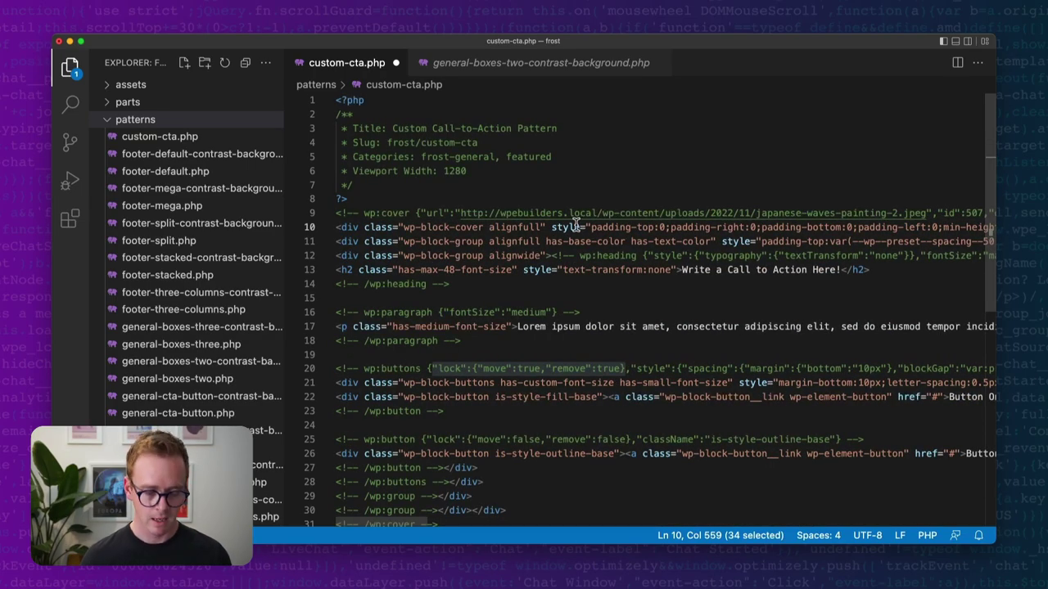
pyautogui.press('super+s')
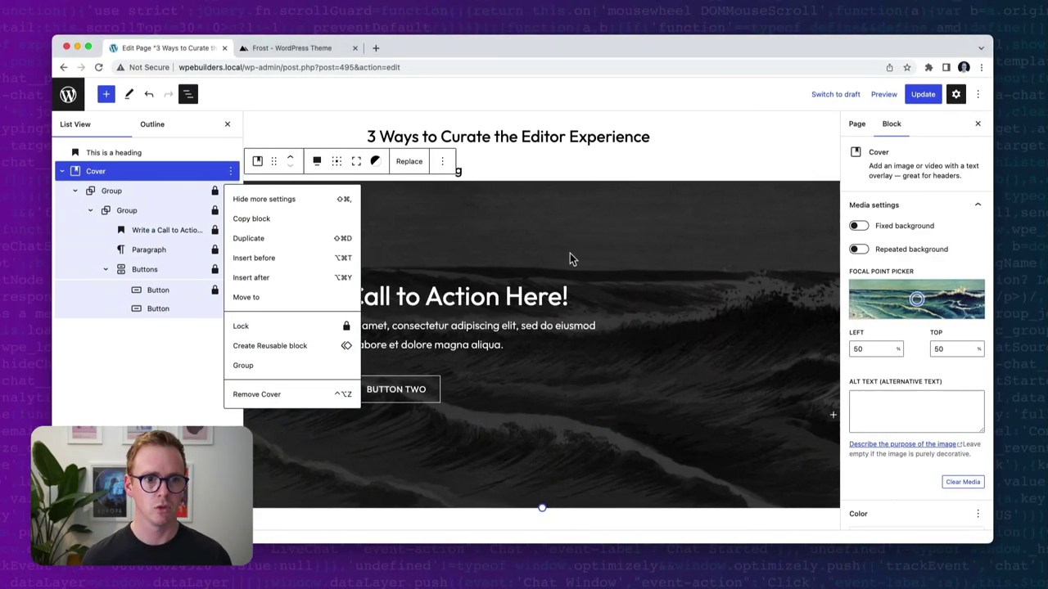
# Step: Switch to the browser, reload the page editor without the unsaved changes and dismiss the autosave notice
pyautogui.press('Down')
pyautogui.click(733, 154)
pyautogui.press('super+r')
pyautogui.click(548, 227)
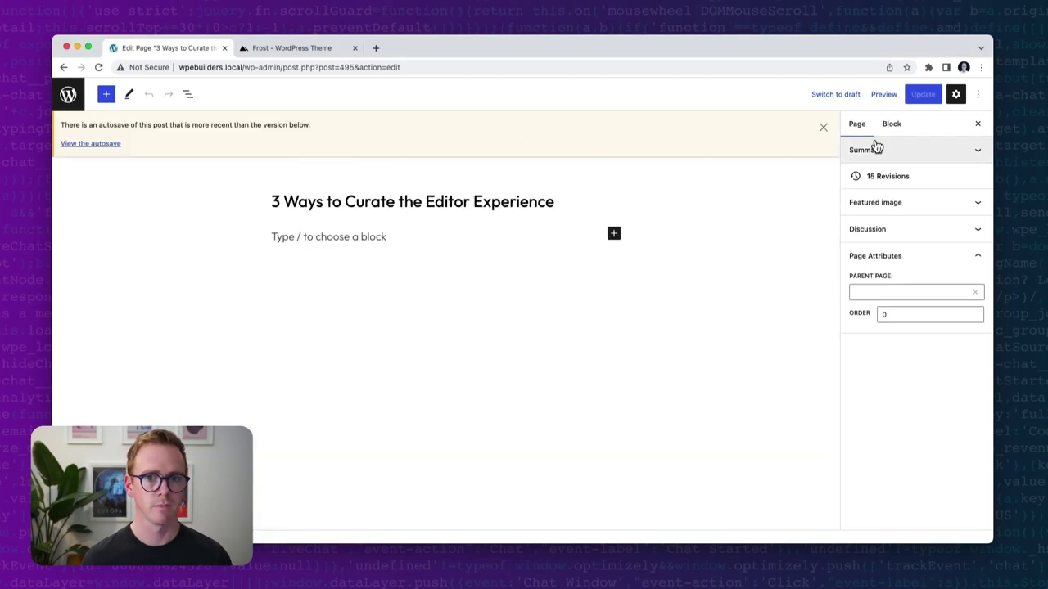
pyautogui.click(823, 129)
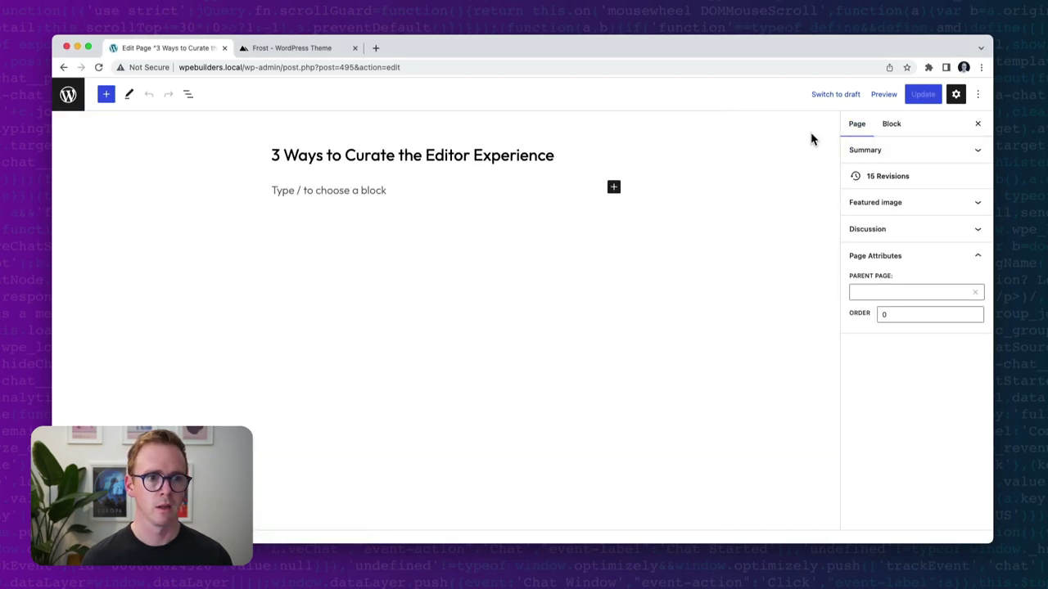
# Step: Insert the call-to-action pattern from the Featured patterns category into the empty page and close the inserter
pyautogui.click(105, 95)
pyautogui.click(166, 165)
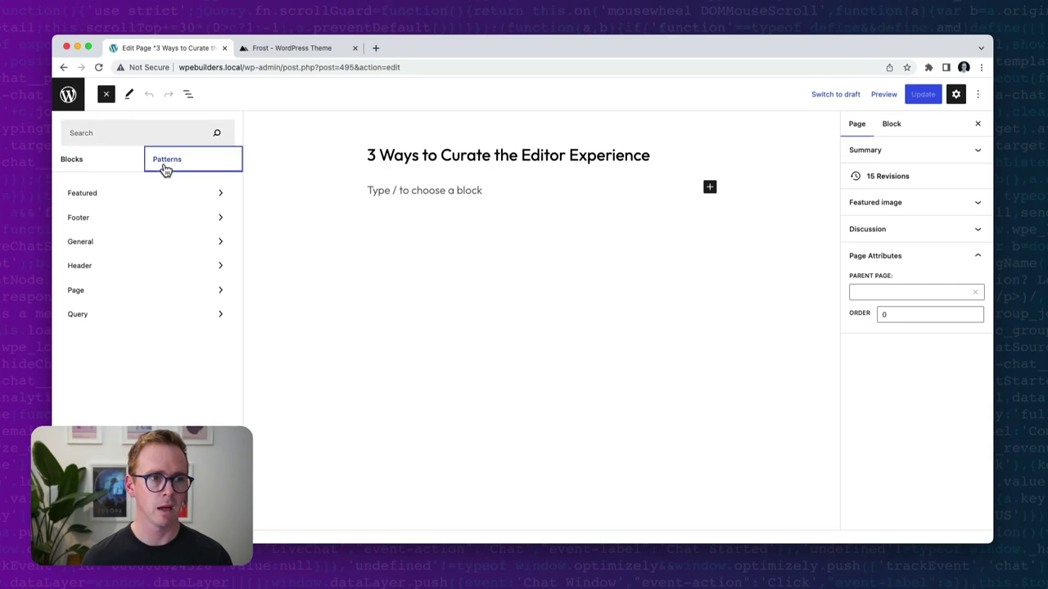
pyautogui.click(201, 196)
pyautogui.click(296, 180)
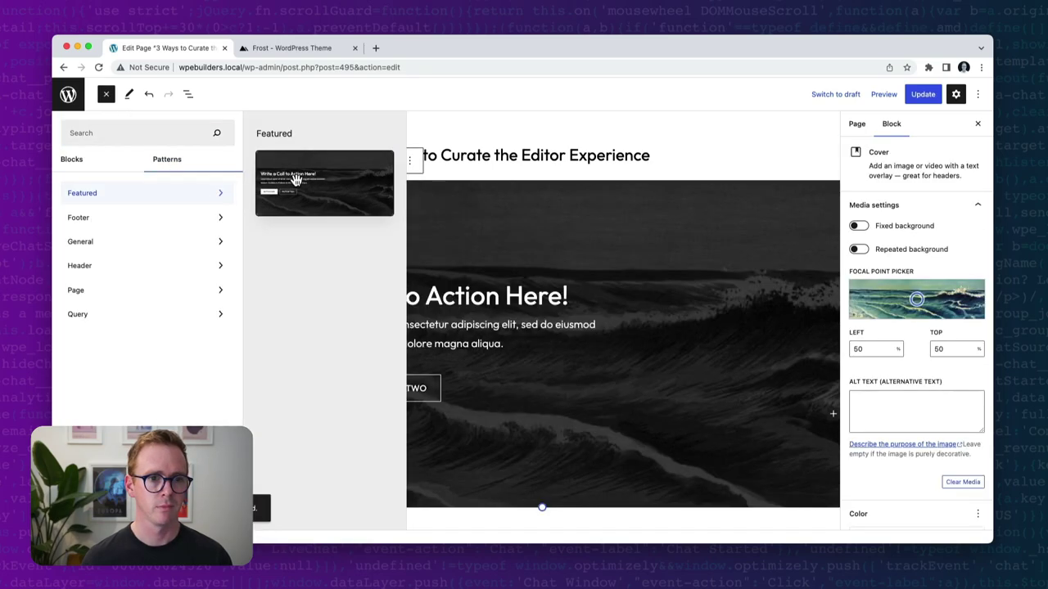
pyautogui.click(519, 251)
# Step: Show the block hierarchy and expand the Cover, both Group blocks and the Buttons block
pyautogui.click(188, 97)
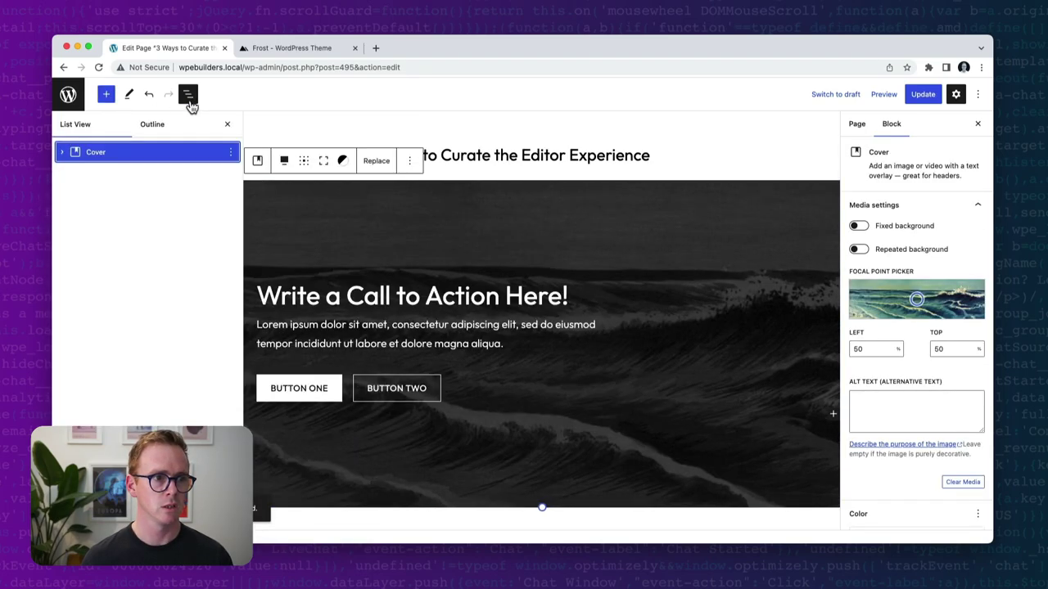
pyautogui.click(62, 153)
pyautogui.click(75, 172)
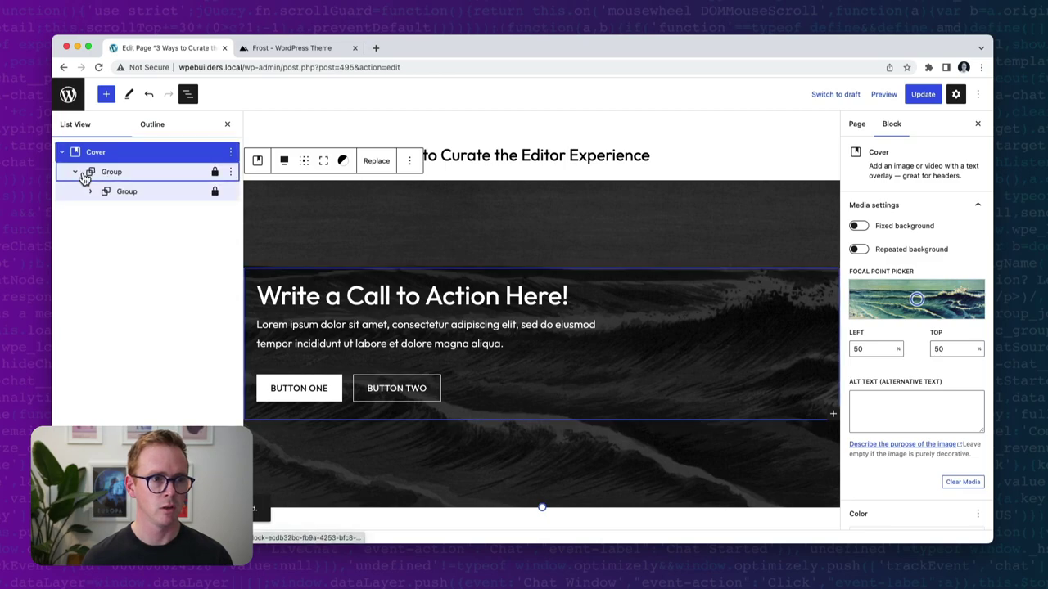
pyautogui.click(90, 192)
pyautogui.click(106, 251)
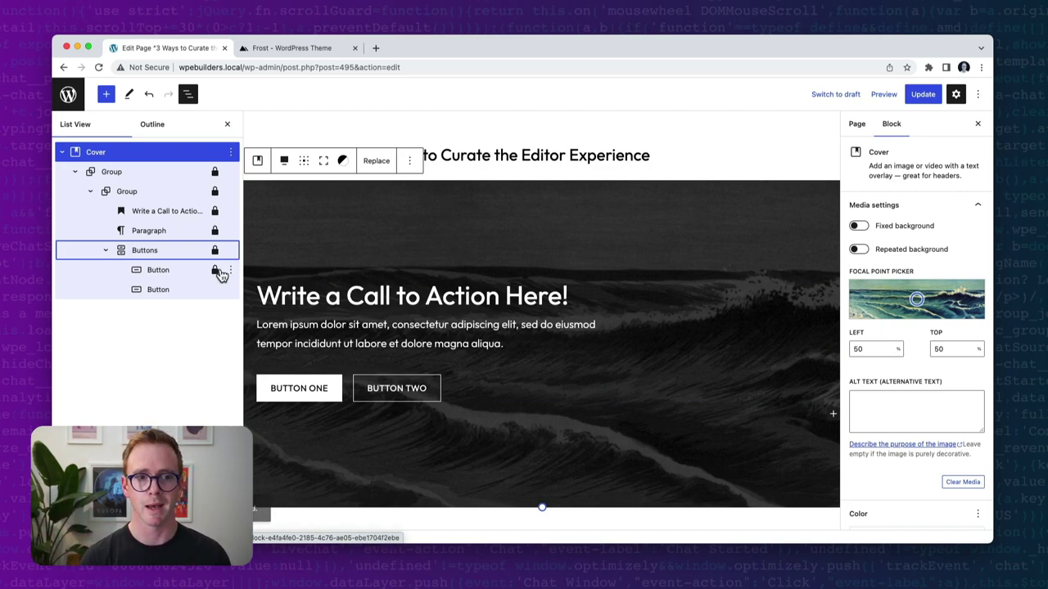
# Step: Check which options are available for the locked "Write a Call to Action Here!" heading
pyautogui.click(313, 288)
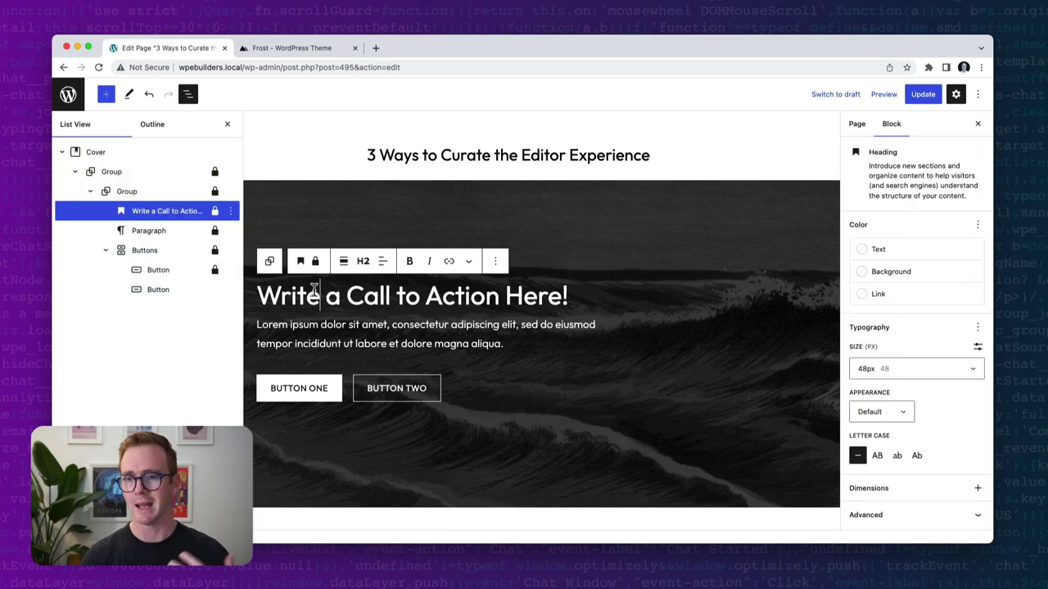
pyautogui.click(494, 260)
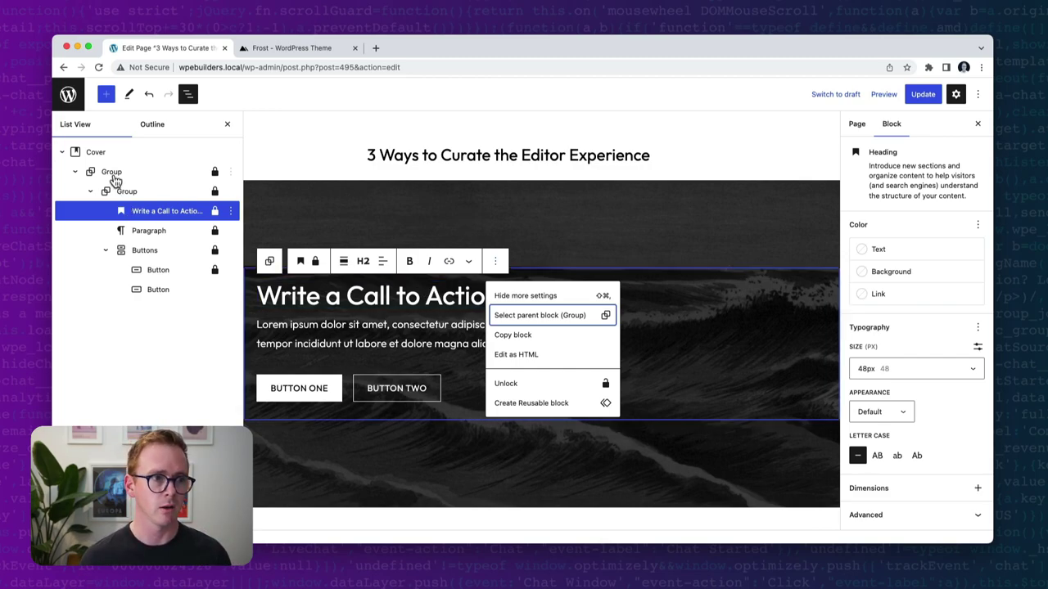
pyautogui.click(420, 295)
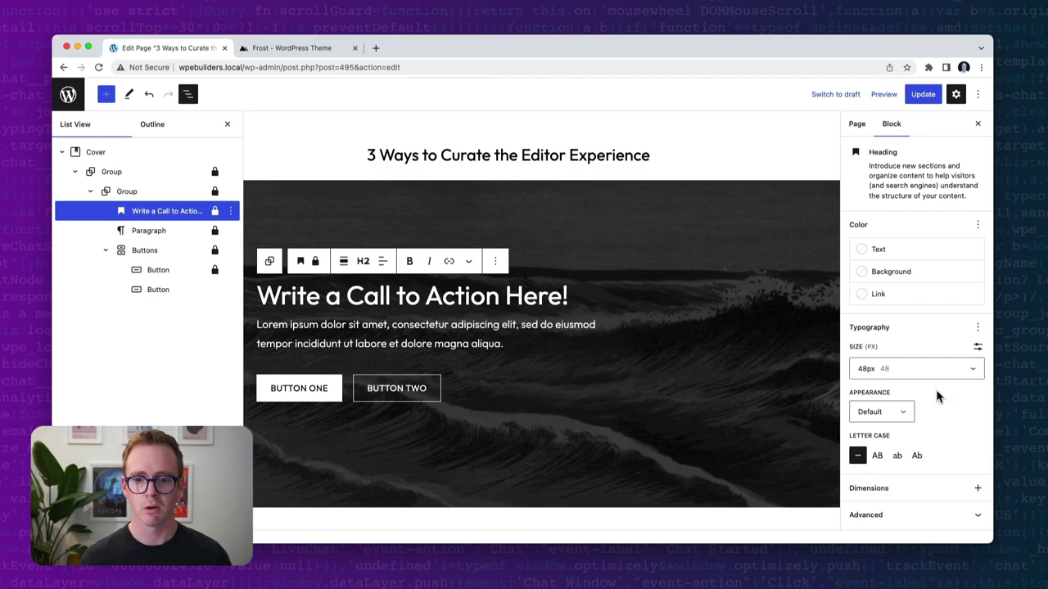
# Step: Set the call-to-action heading's text color to the purple Primary theme color and its font size to 72px
pyautogui.click(874, 248)
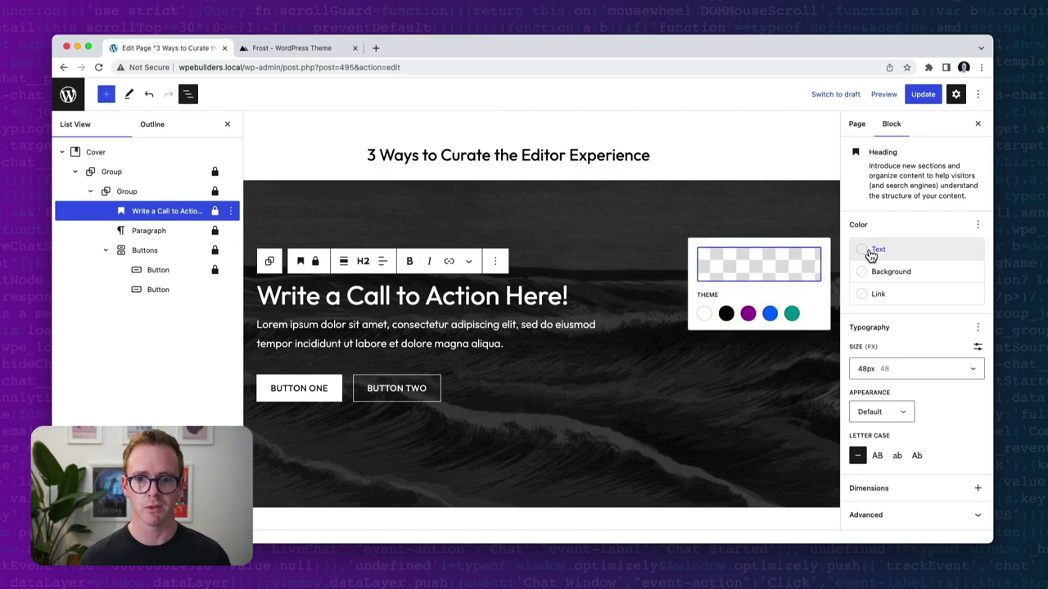
pyautogui.click(748, 314)
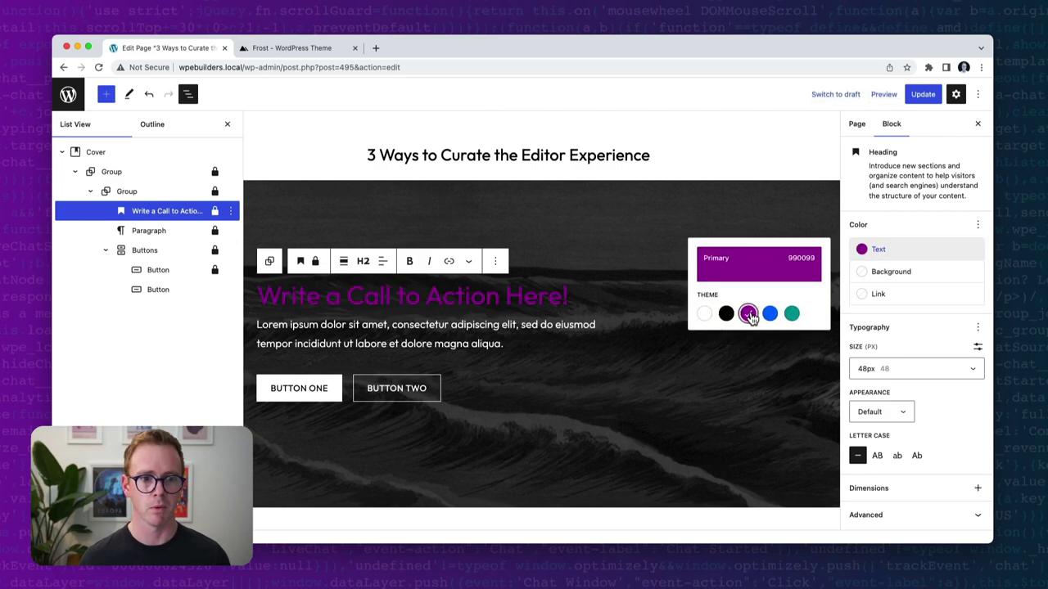
pyautogui.click(911, 374)
pyautogui.scroll(-2, 912, 458)
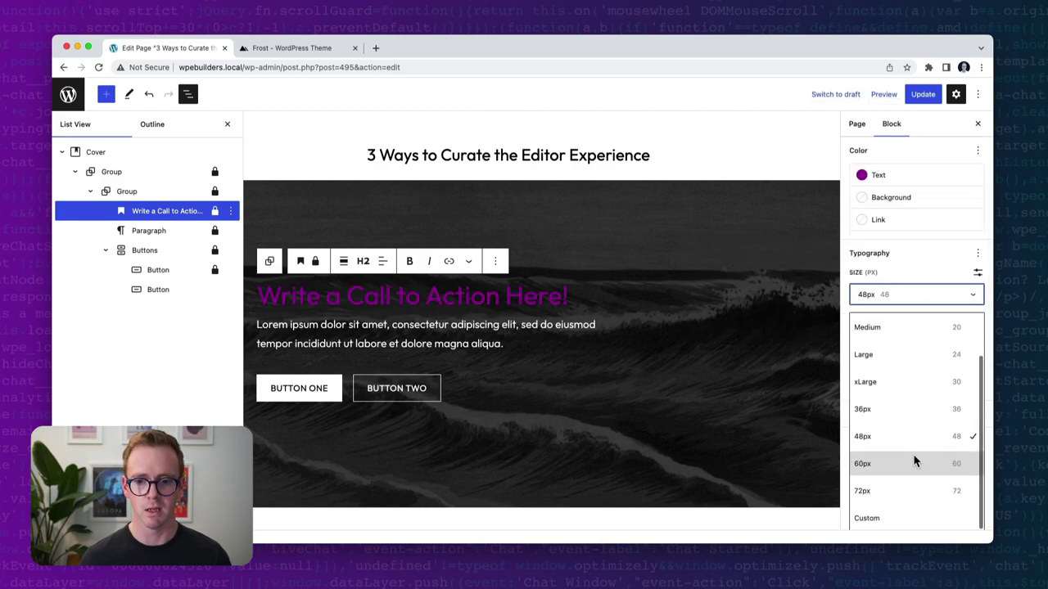
pyautogui.click(911, 493)
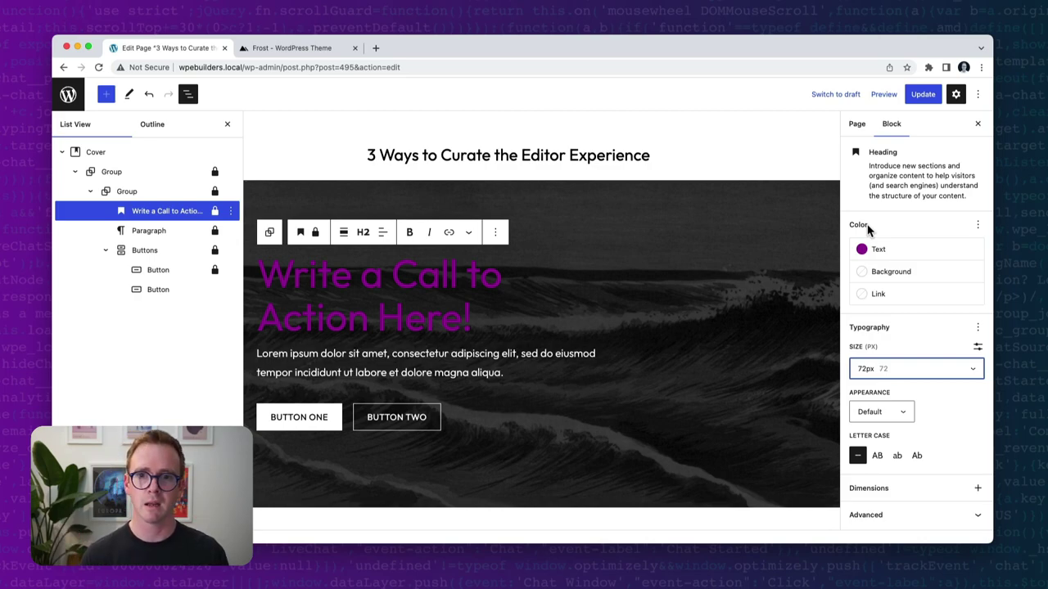
# Step: Reset all color settings of the call-to-action heading
pyautogui.click(977, 224)
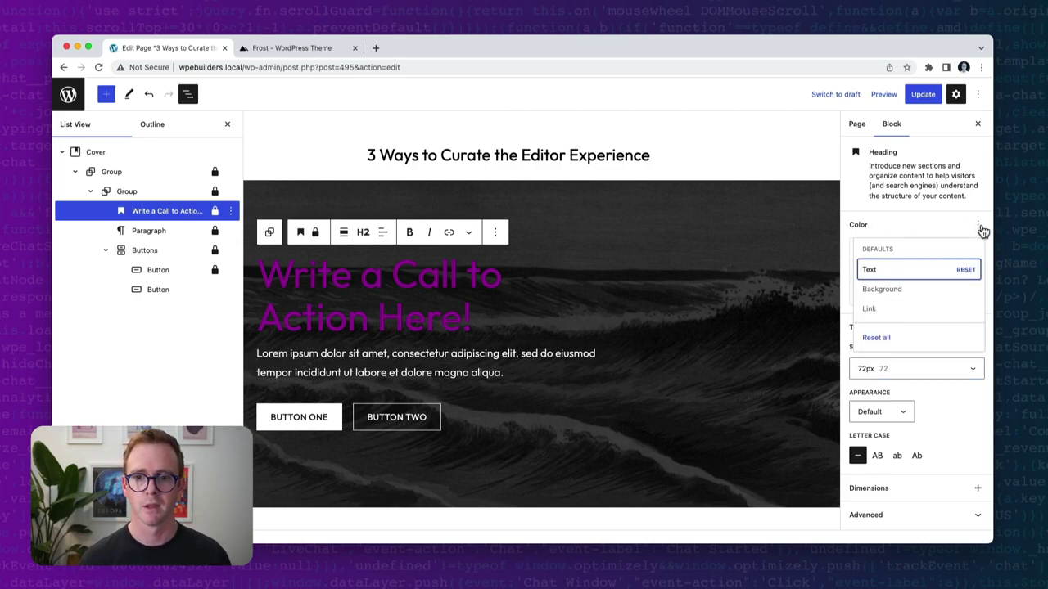
pyautogui.click(891, 350)
pyautogui.click(941, 447)
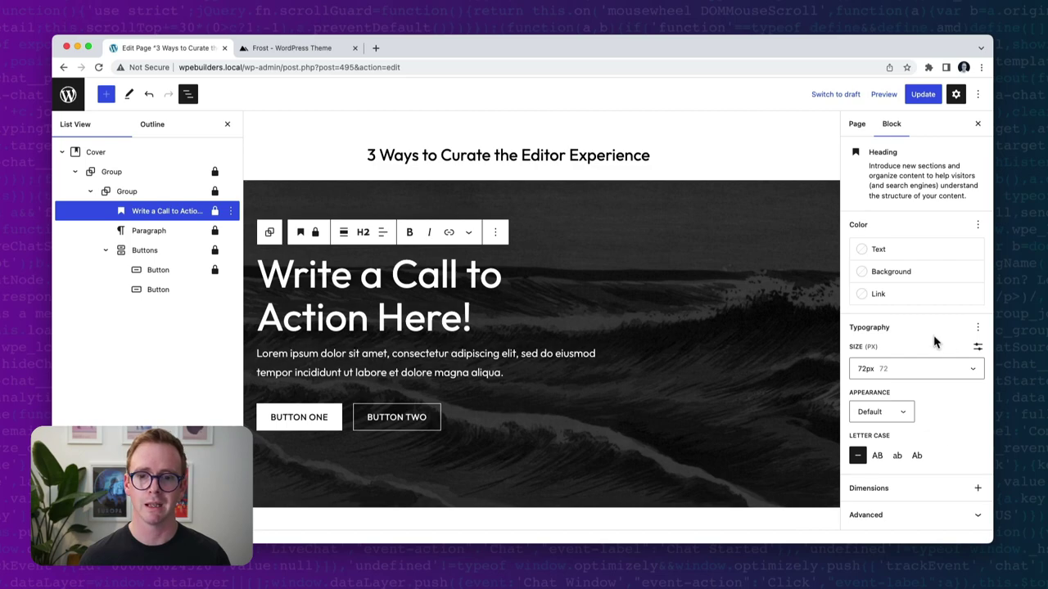
# Step: Undo the heading's color reset, its 72px font size and its Primary text color
pyautogui.click(977, 327)
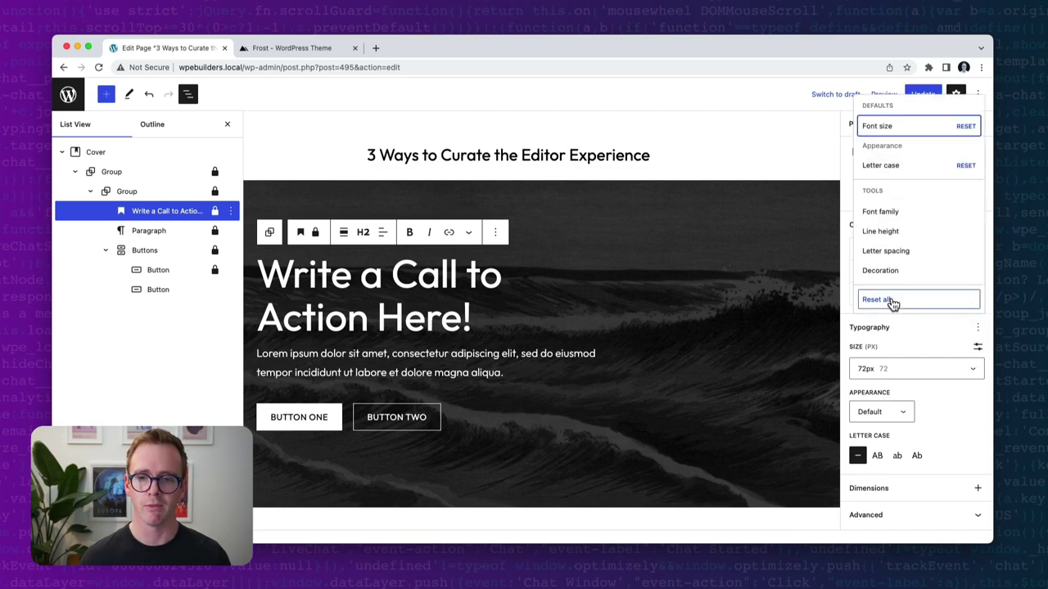
pyautogui.click(148, 97)
pyautogui.click(149, 96)
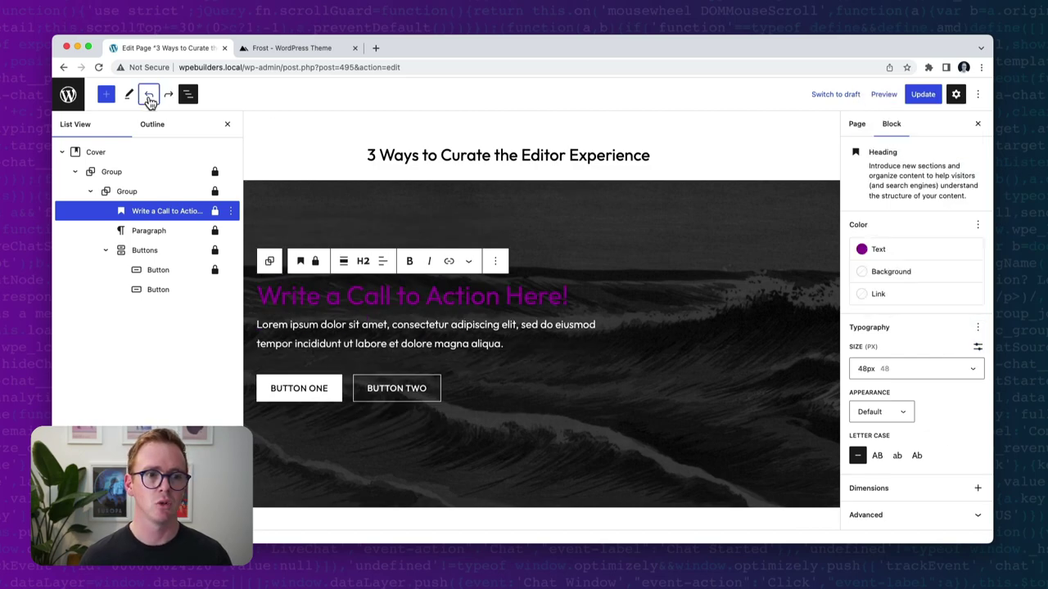
pyautogui.click(149, 97)
# Step: Review the styling settings offered for the Cover block and the inner Group block
pyautogui.scroll(-5, 942, 409)
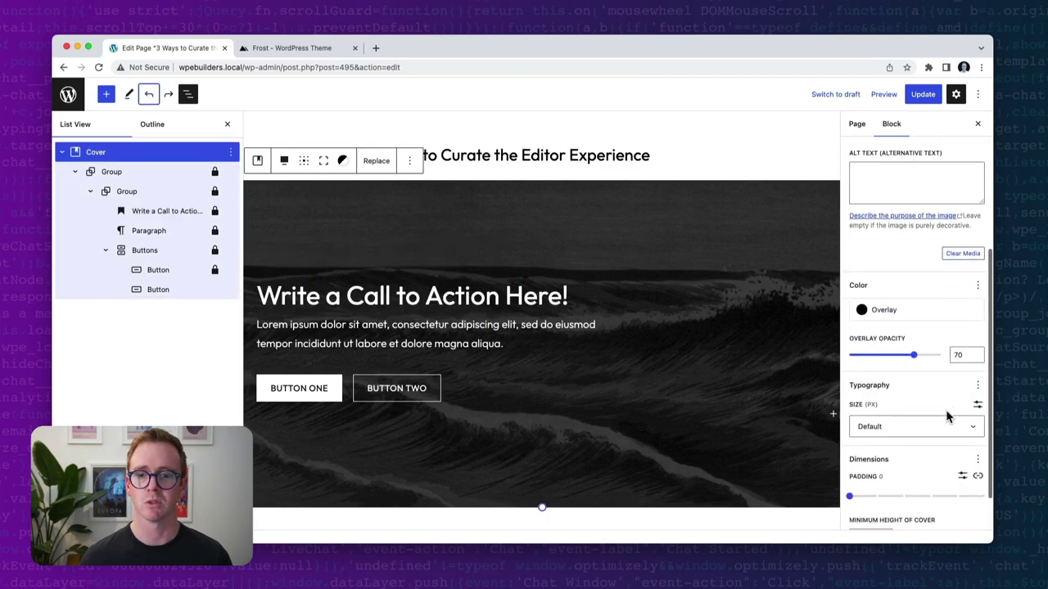
pyautogui.scroll(-1, 948, 418)
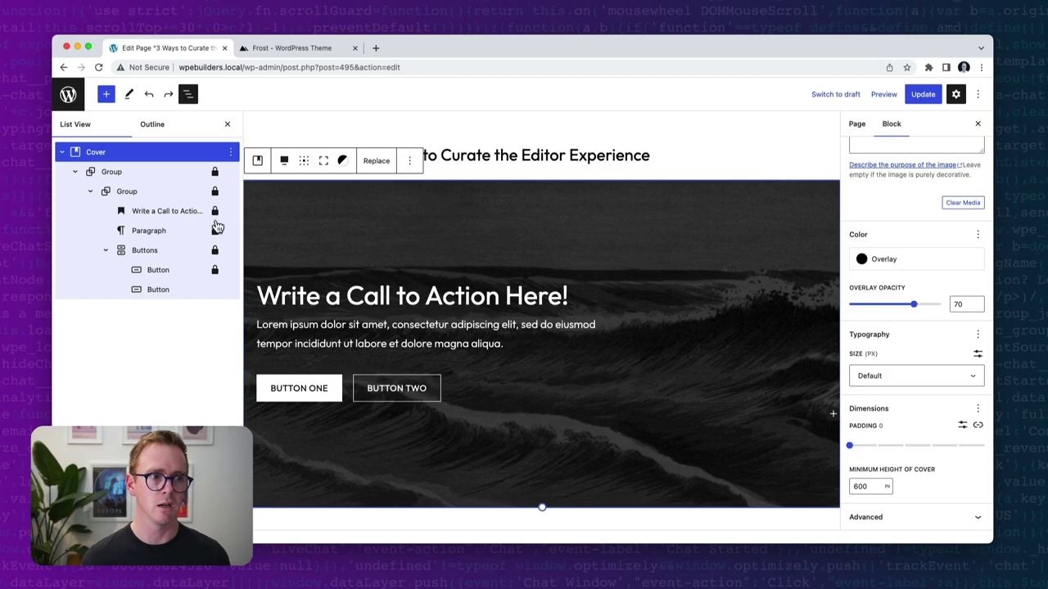
pyautogui.click(117, 194)
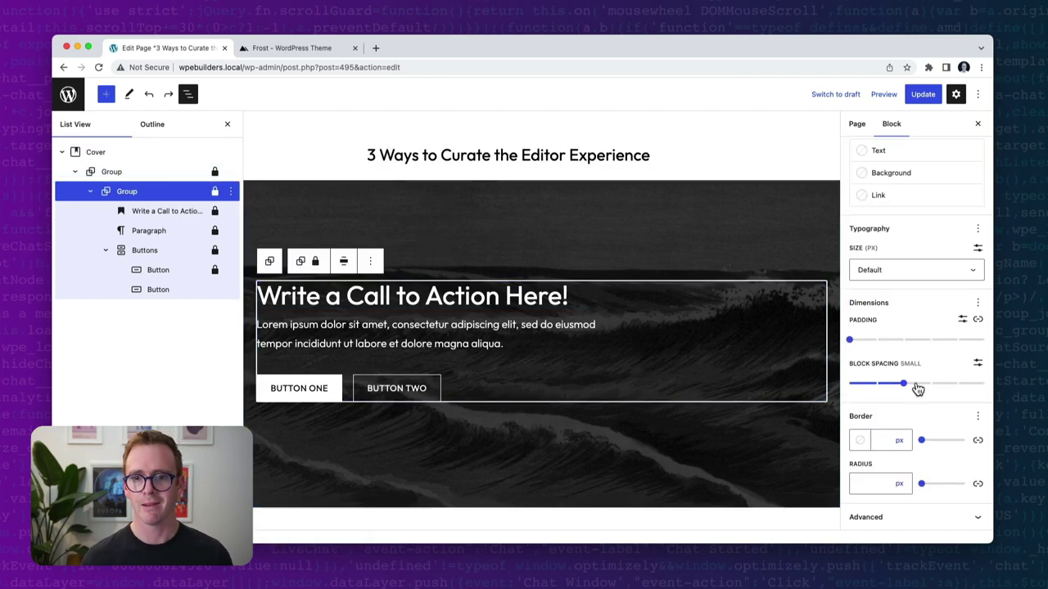
# Step: Examine the styling controls offered for the Cover, outer Group, Heading, Paragraph and Buttons blocks
pyautogui.click(150, 172)
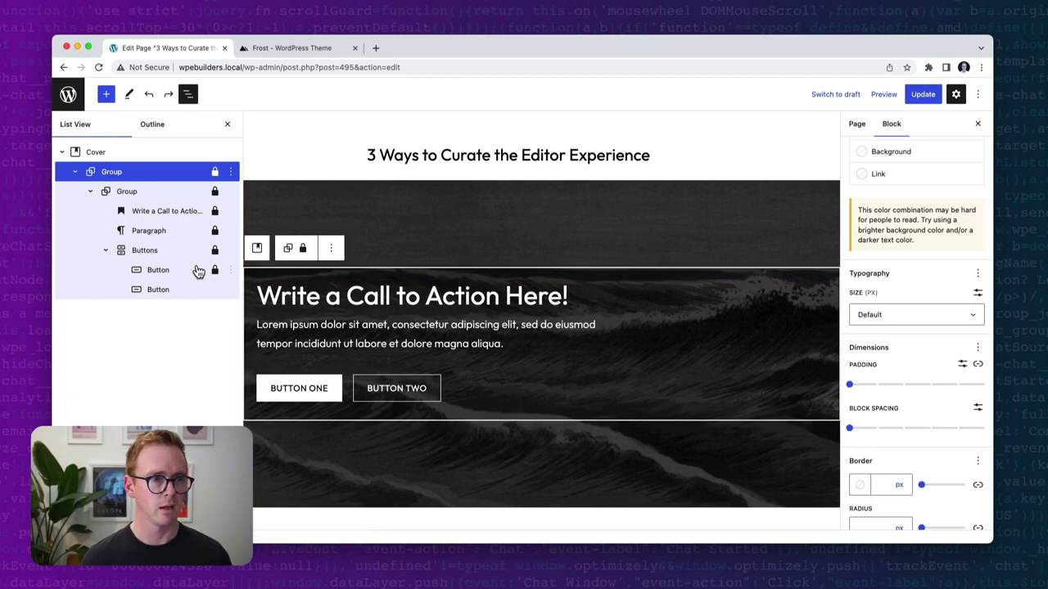
pyautogui.click(141, 217)
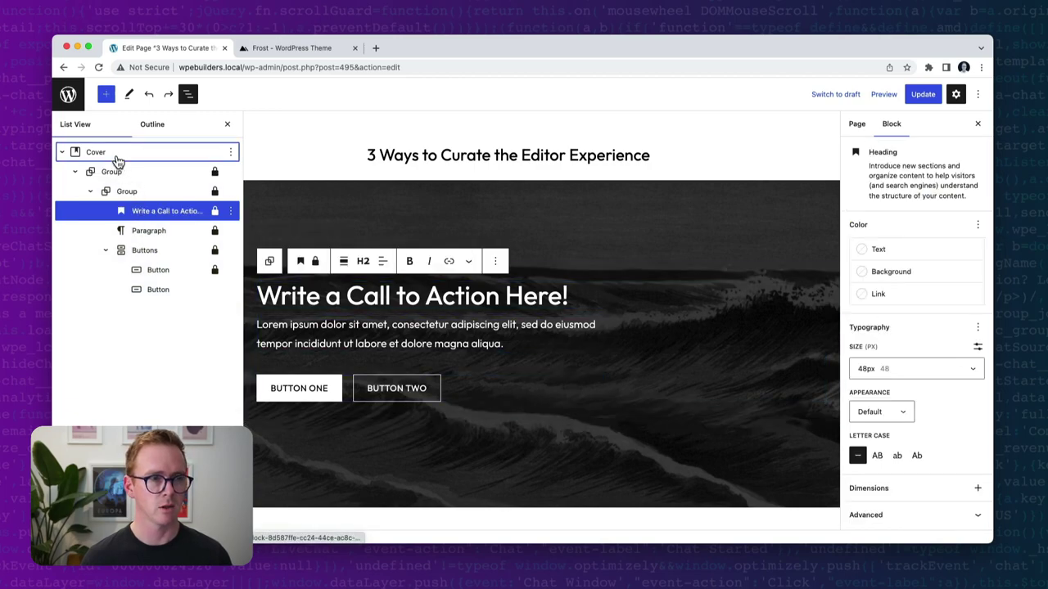
pyautogui.click(85, 153)
pyautogui.scroll(-5, 889, 427)
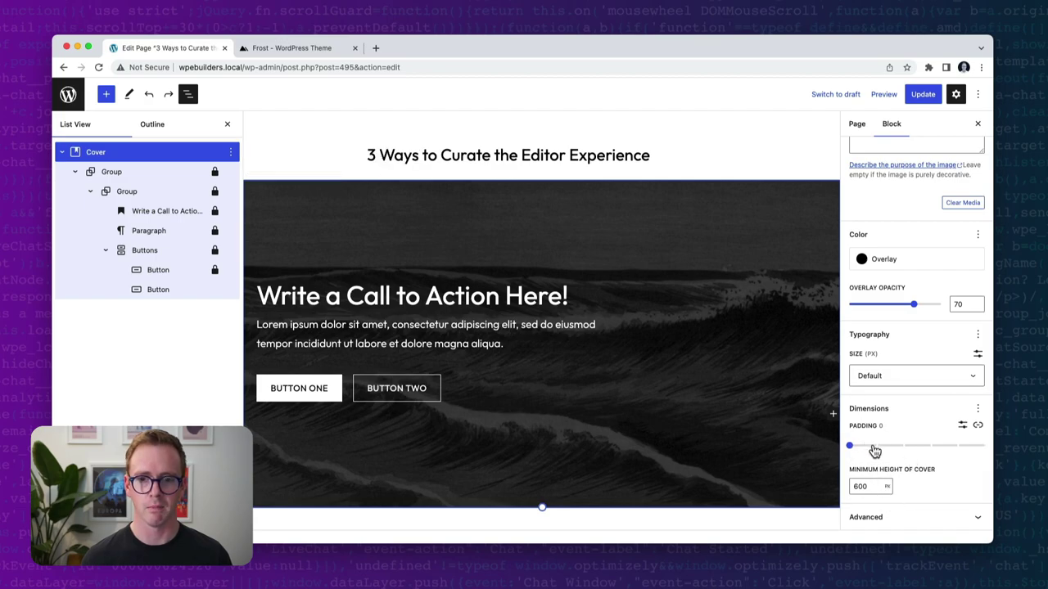
pyautogui.click(111, 171)
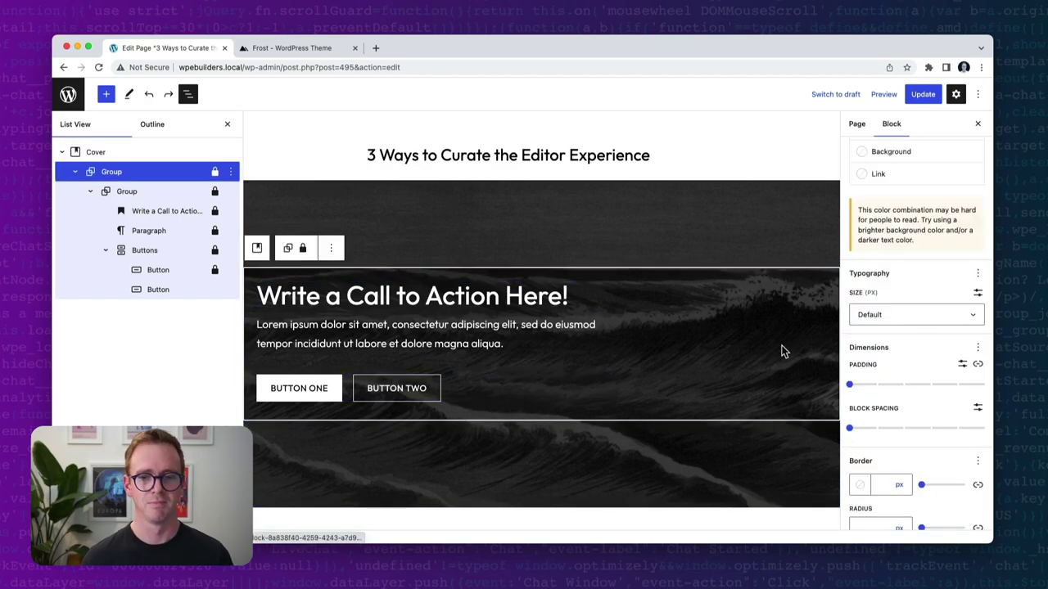
pyautogui.scroll(-1, 901, 405)
pyautogui.click(327, 298)
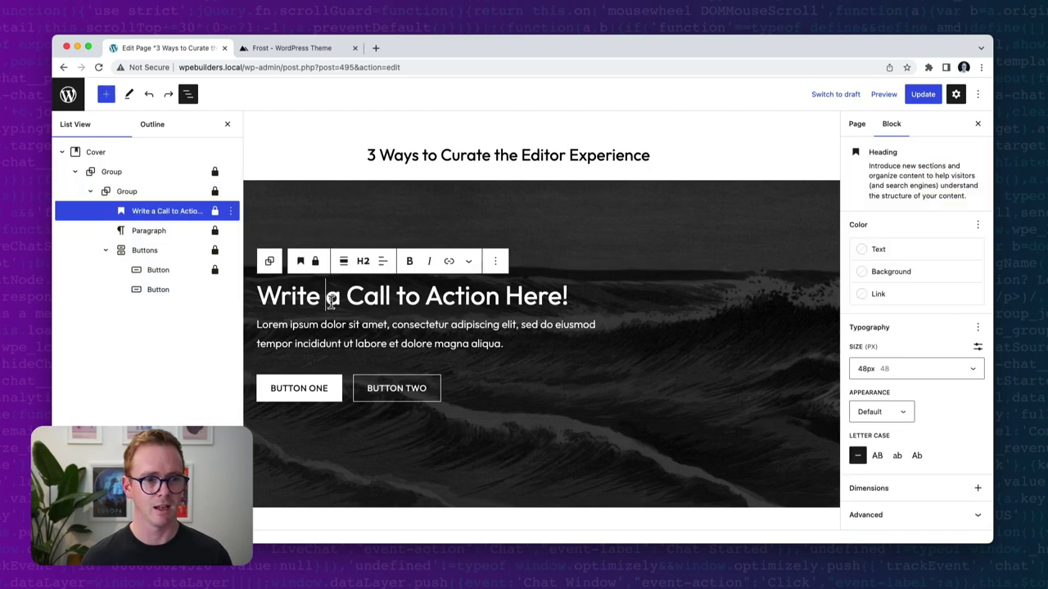
pyautogui.press('Down')
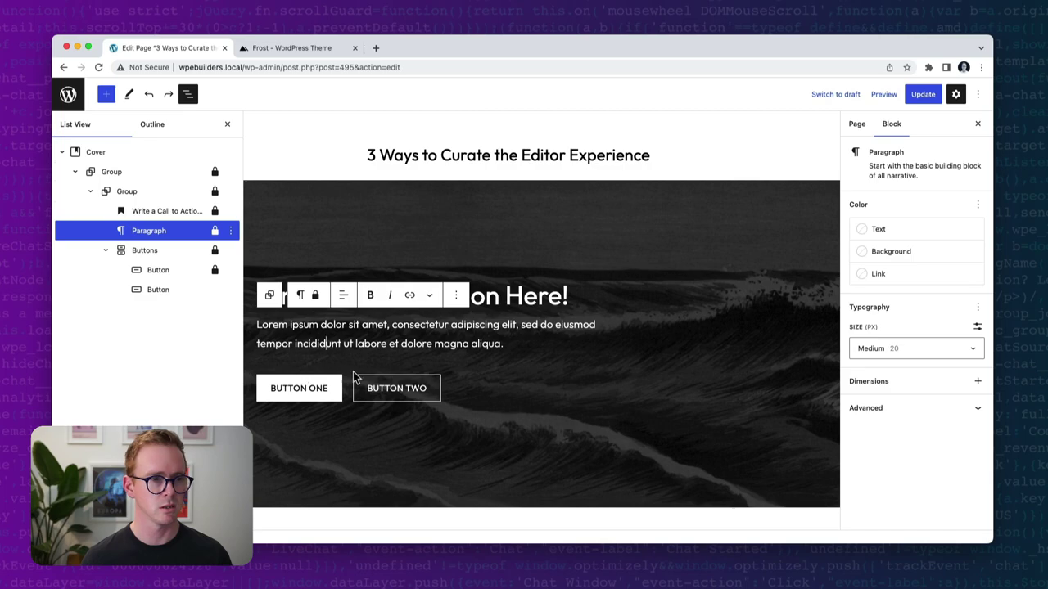
pyautogui.click(159, 252)
pyautogui.scroll(-3, 900, 410)
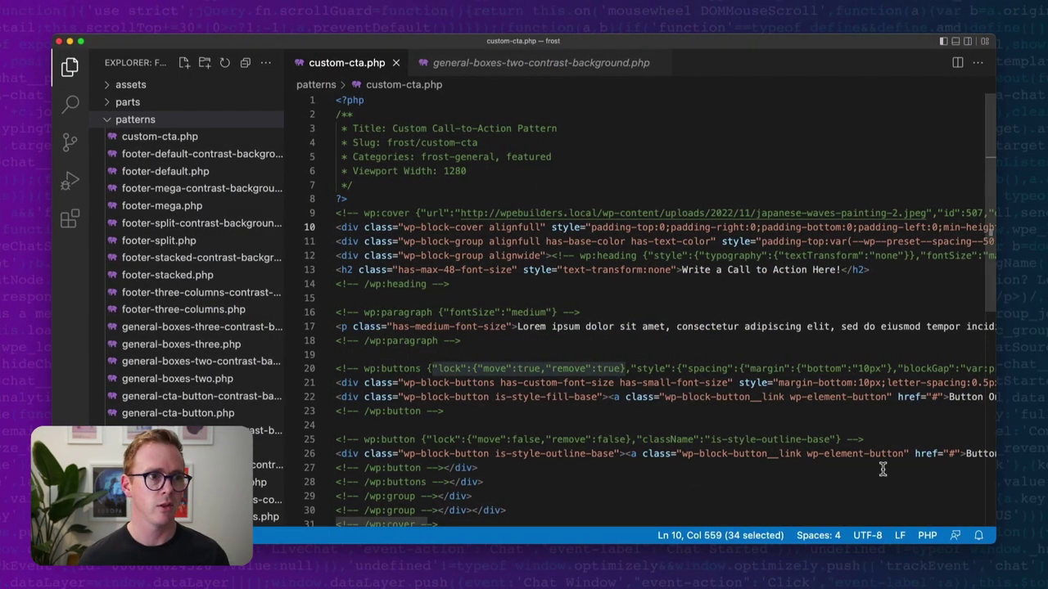
# Step: In VS Code, open the theme's theme.json and collapse its customTemplates, settings, styles and templateParts sections
pyautogui.click(106, 121)
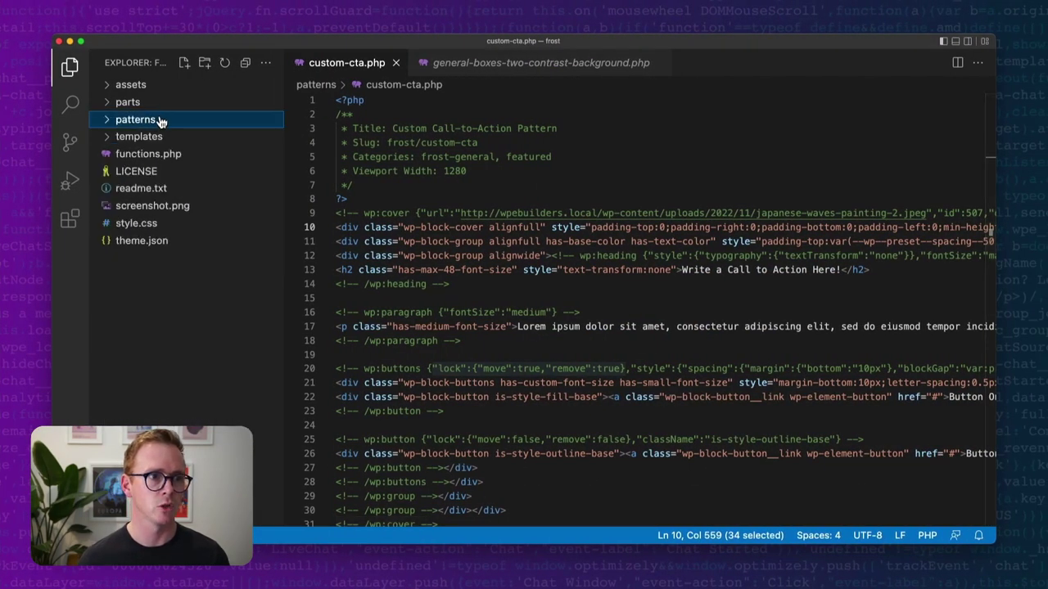
pyautogui.click(144, 242)
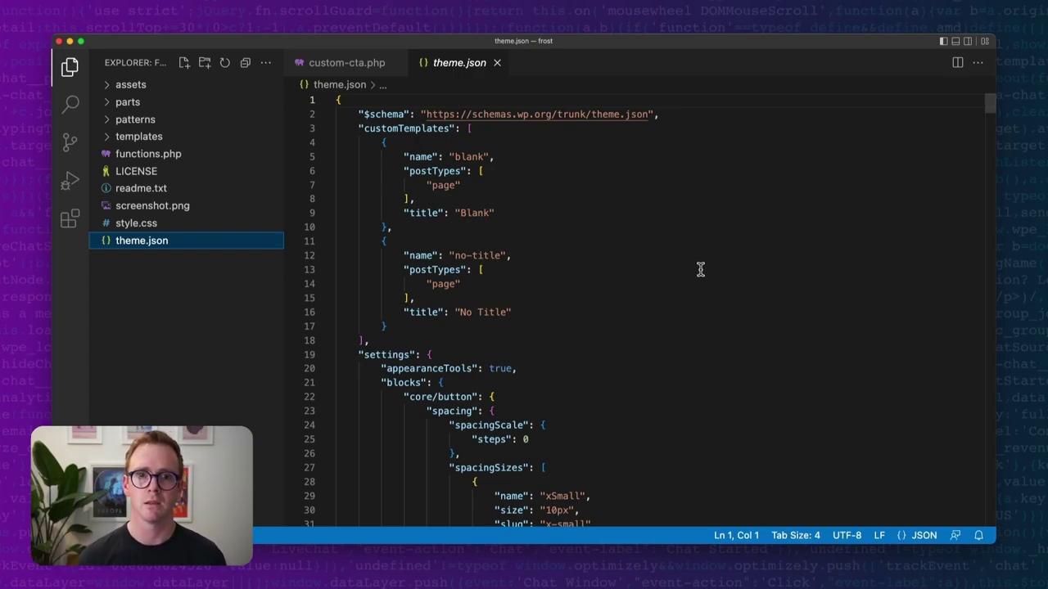
pyautogui.scroll(-3, 536, 282)
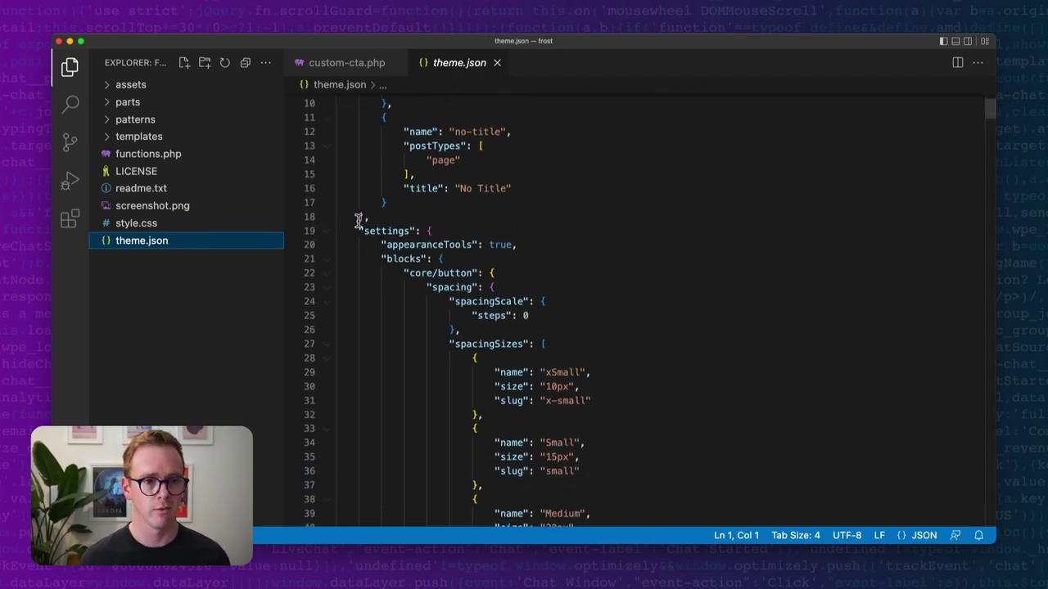
pyautogui.scroll(3, 454, 256)
pyautogui.click(326, 132)
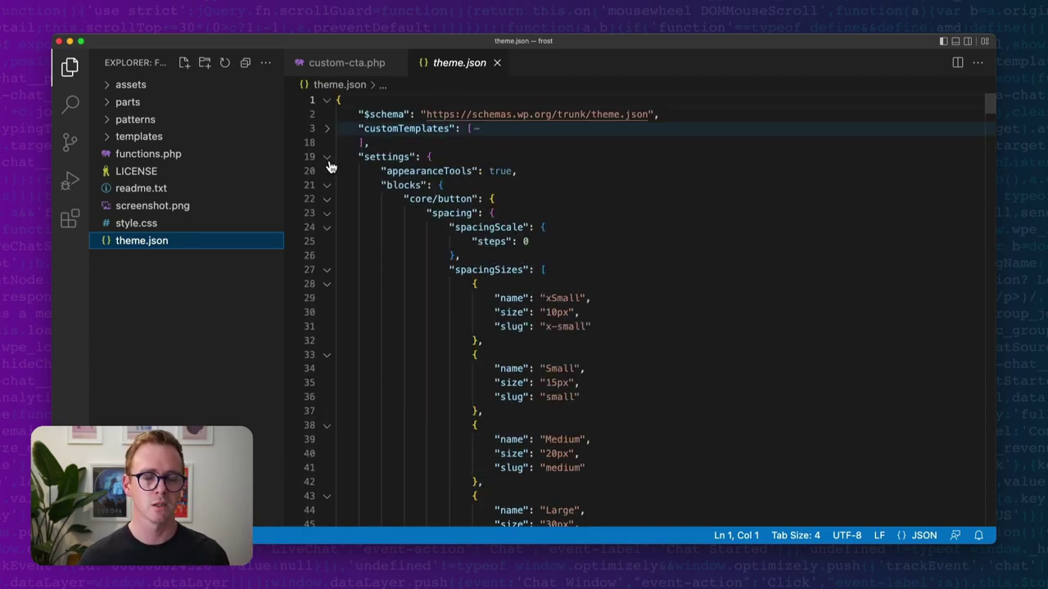
pyautogui.click(327, 158)
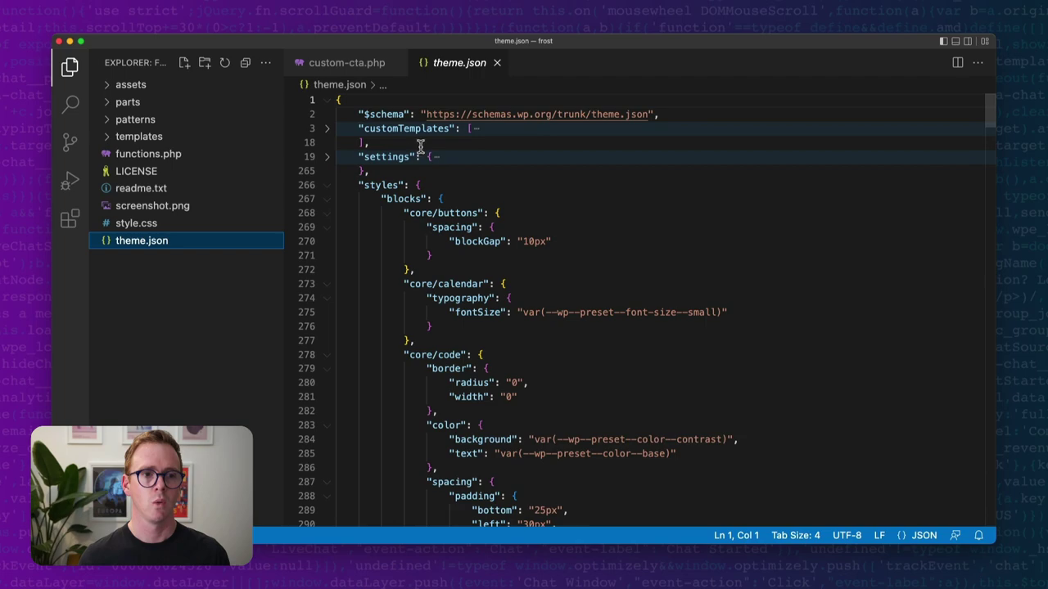
pyautogui.click(326, 187)
pyautogui.click(327, 213)
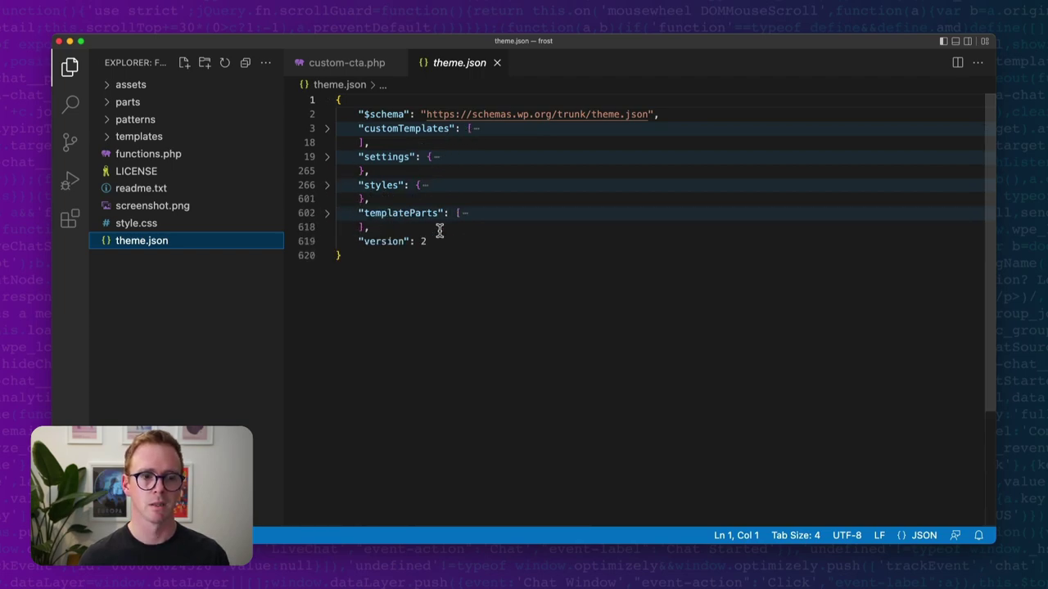
pyautogui.moveTo(386, 186)
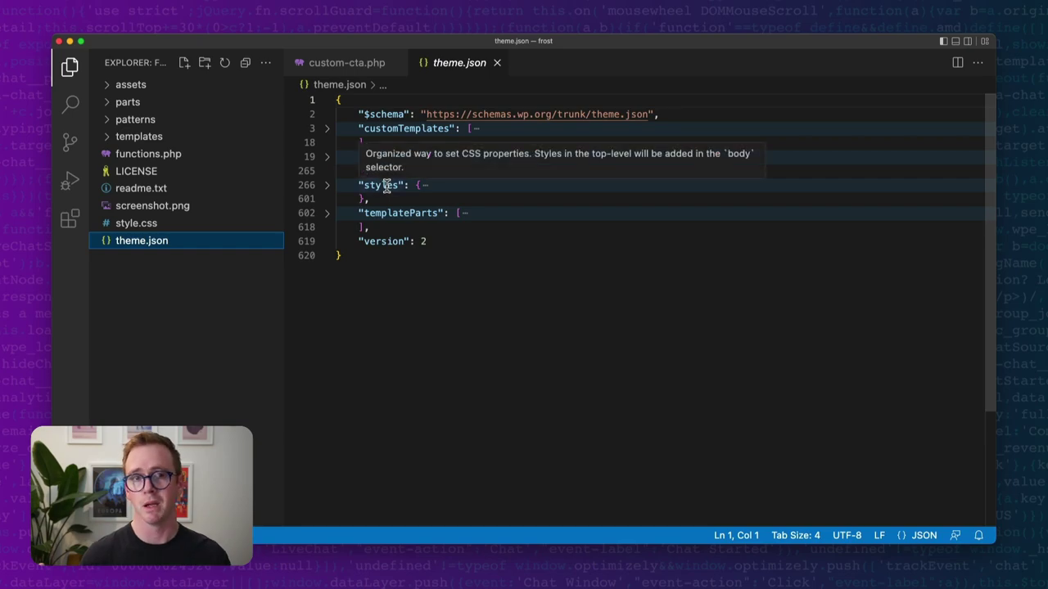
# Step: Expand the settings section and collapse its blocks, color, custom, layout, spacing and typography subsections
pyautogui.click(328, 158)
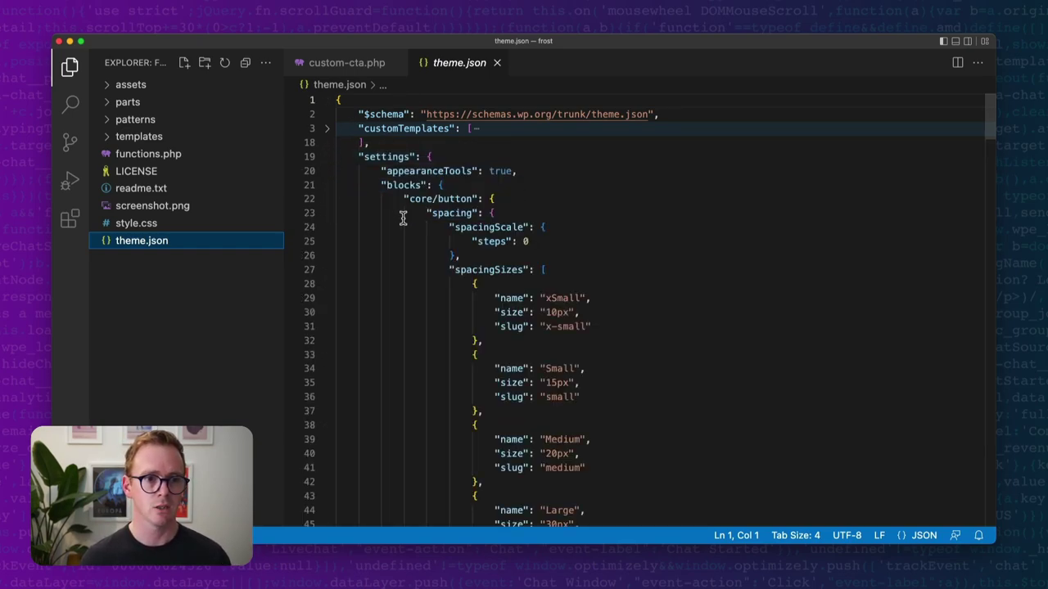
pyautogui.click(328, 188)
pyautogui.click(328, 214)
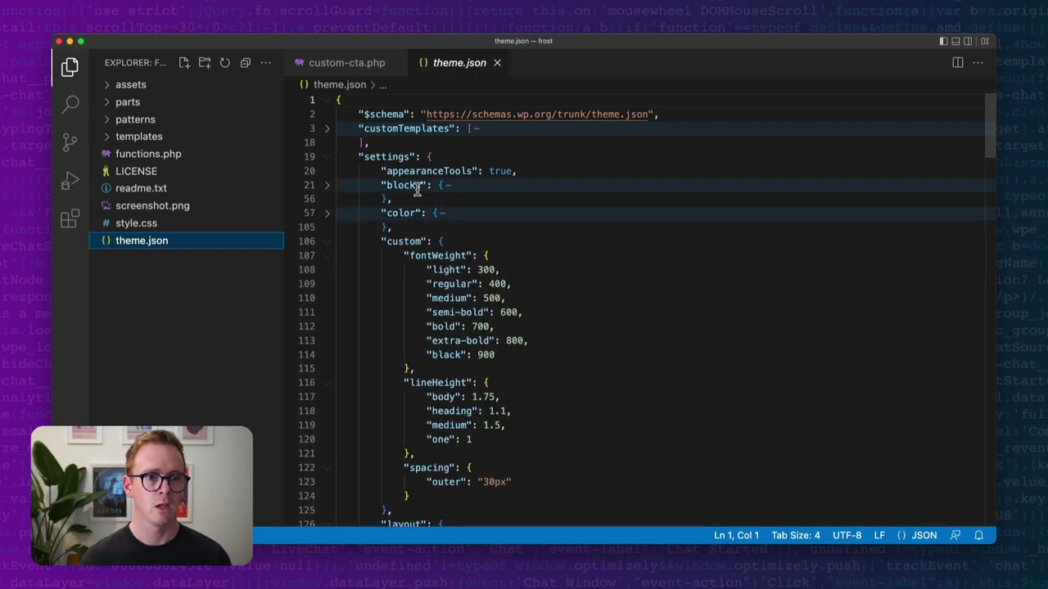
pyautogui.click(326, 215)
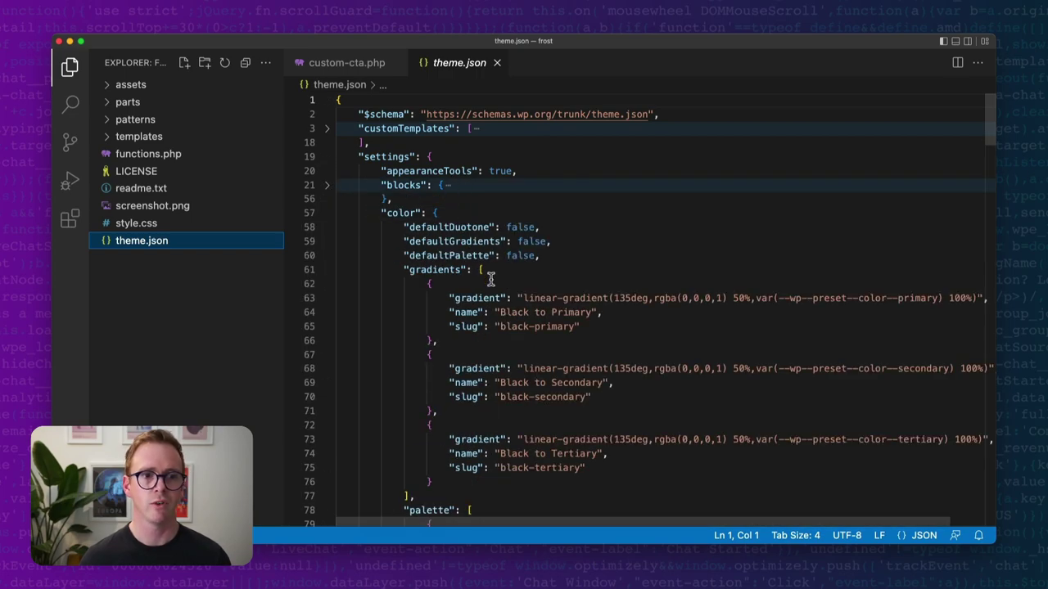
pyautogui.click(326, 215)
pyautogui.click(327, 242)
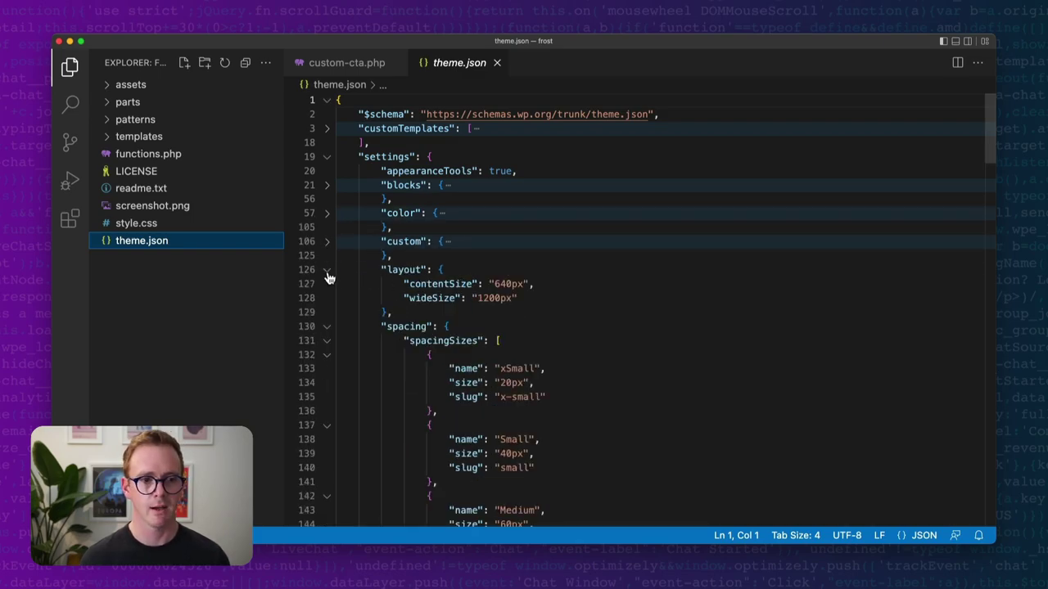
pyautogui.click(326, 274)
pyautogui.click(330, 302)
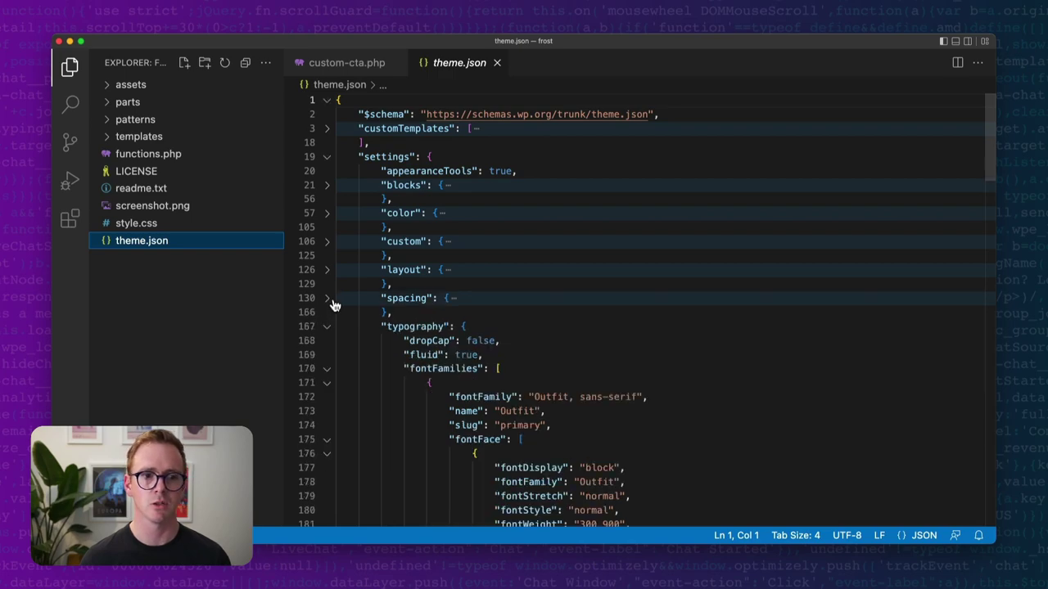
pyautogui.click(327, 328)
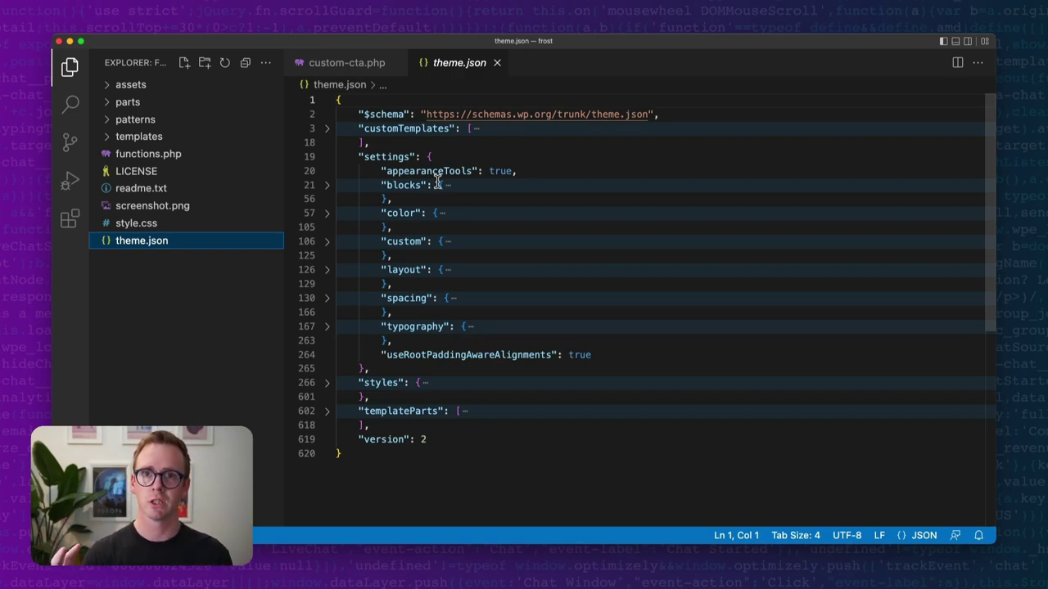
# Step: Expand the blocks subsection and examine the spacing scale and spacing sizes defined for core/button
pyautogui.click(327, 186)
pyautogui.scroll(-1, 566, 279)
pyautogui.scroll(-2, 565, 278)
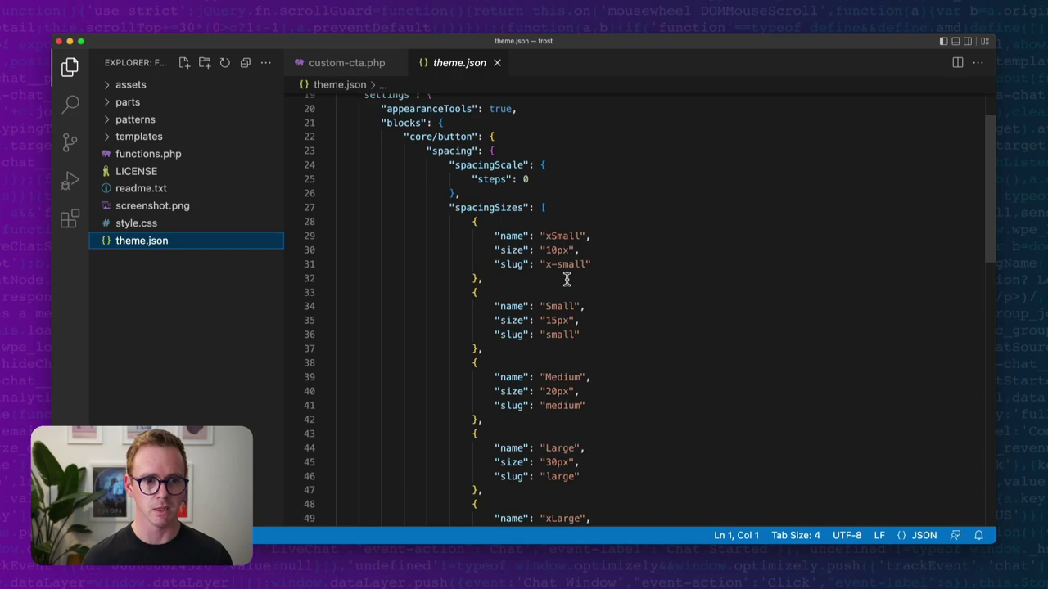
pyautogui.scroll(3, 564, 276)
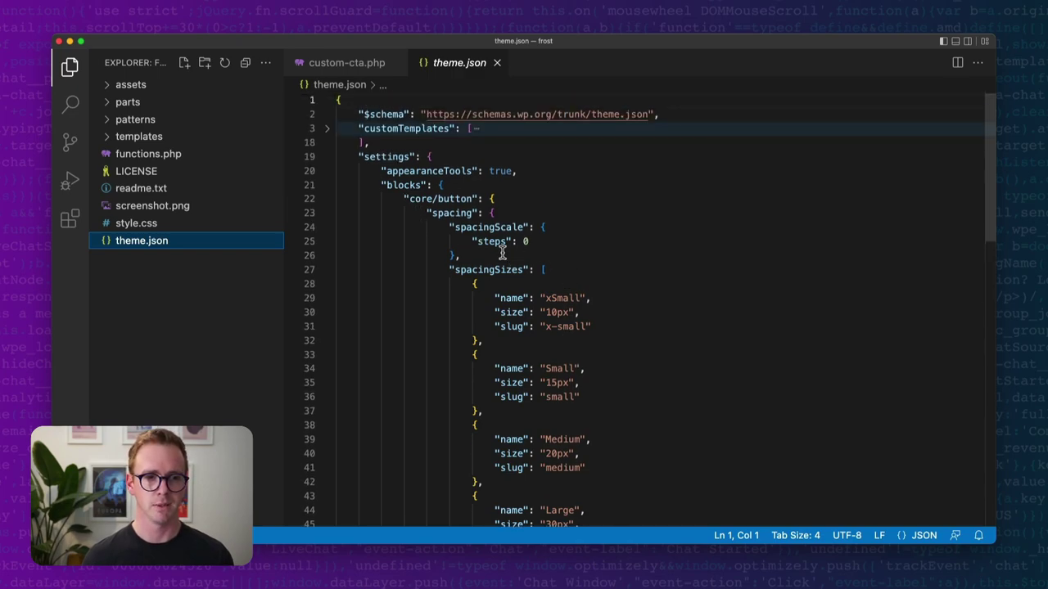
pyautogui.scroll(-6, 512, 259)
pyautogui.scroll(3, 556, 272)
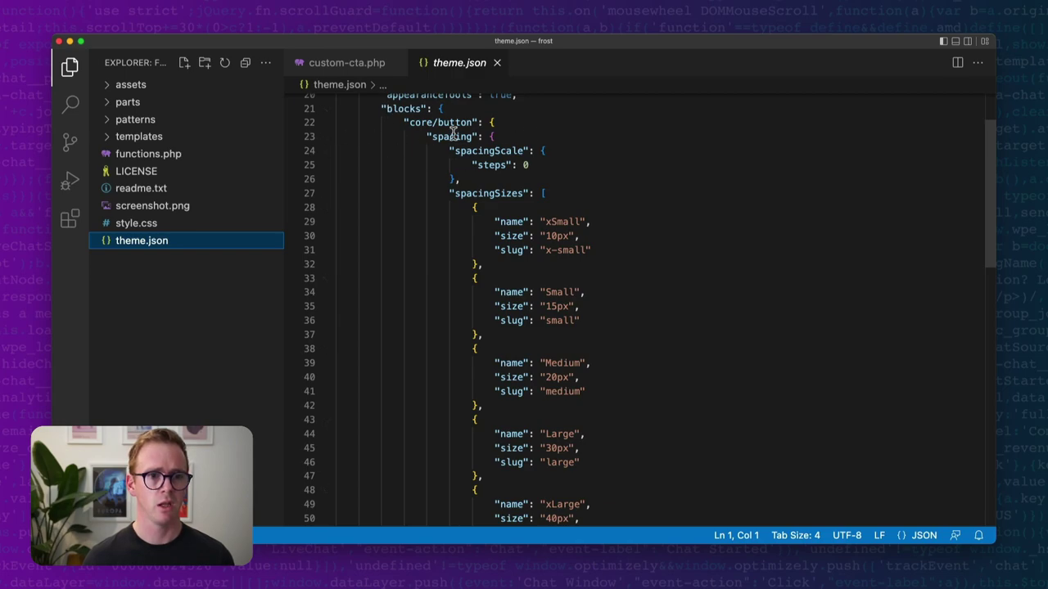
pyautogui.scroll(1, 504, 124)
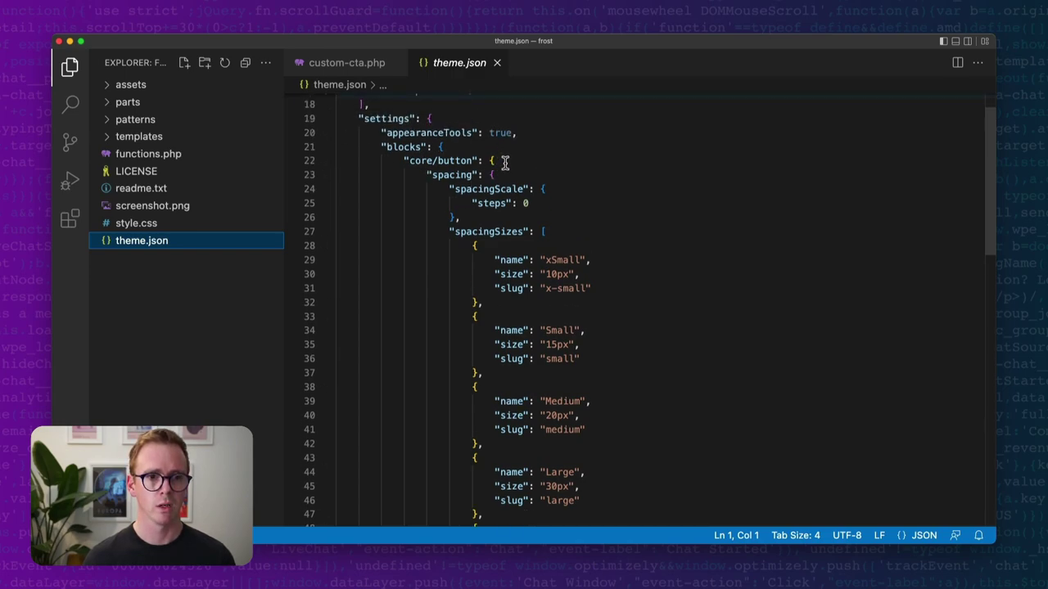
pyautogui.click(504, 161)
pyautogui.press('Return')
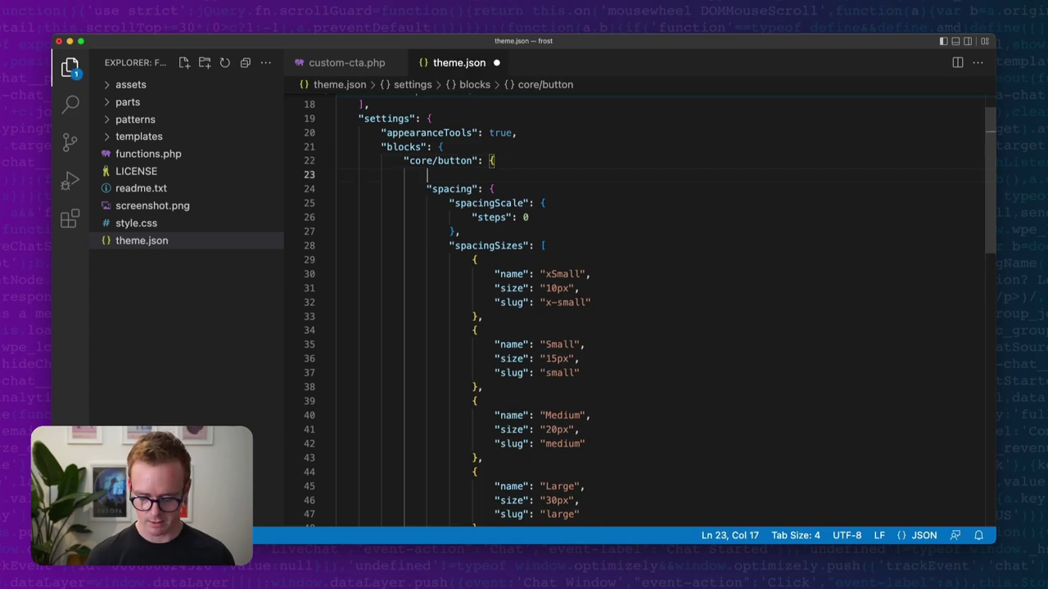
pyautogui.write('"')
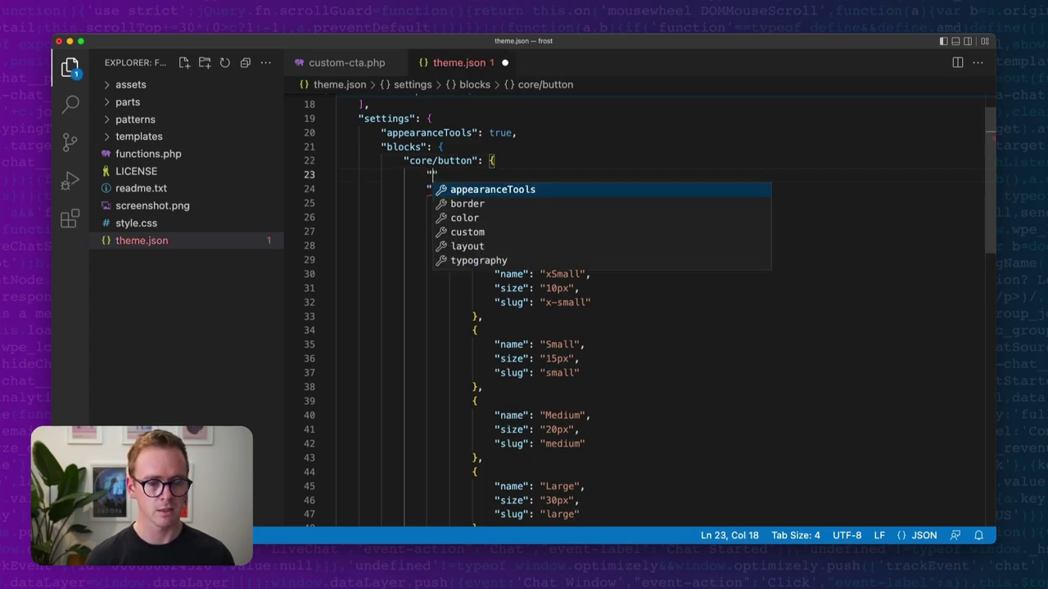
pyautogui.doubleClick(431, 174)
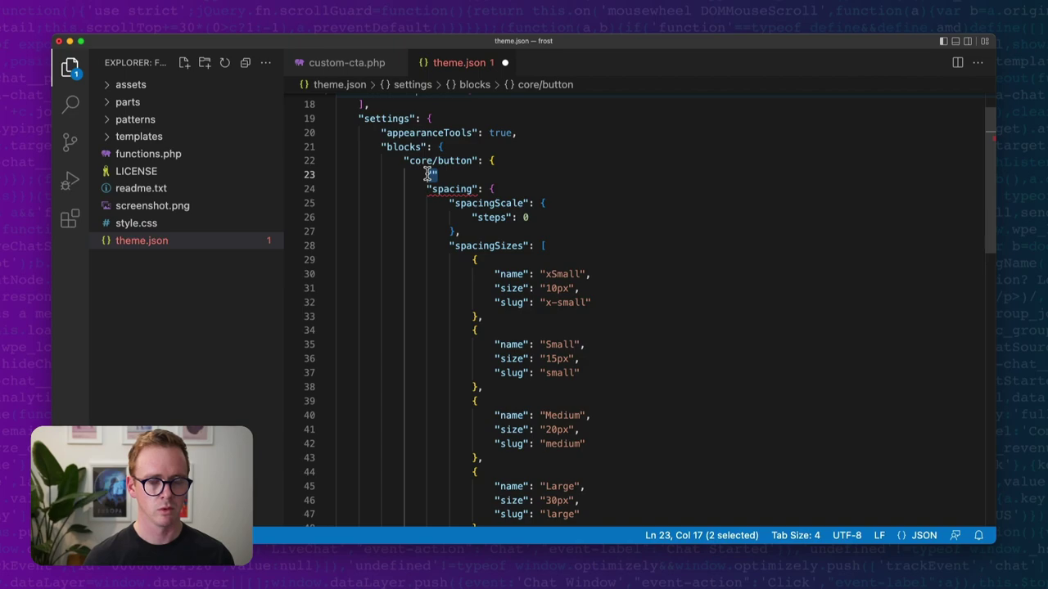
pyautogui.moveTo(427, 174); pyautogui.dragTo(306, 168)
pyautogui.press('BackSpace')
pyautogui.press('BackSpace')
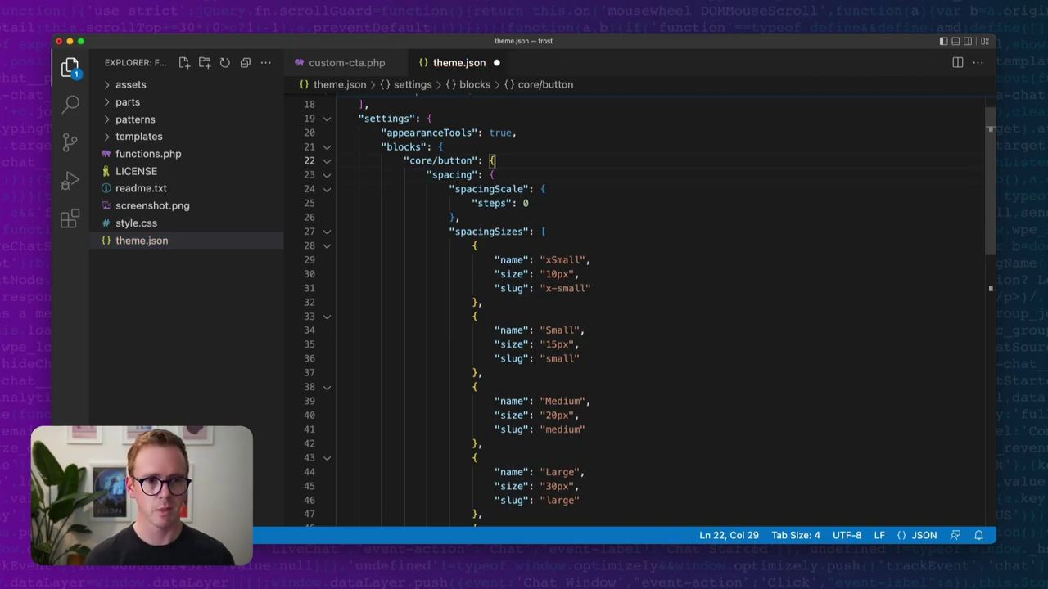
# Step: Add "blockGap": false as the first entry in core/button's spacing settings
pyautogui.click(509, 175)
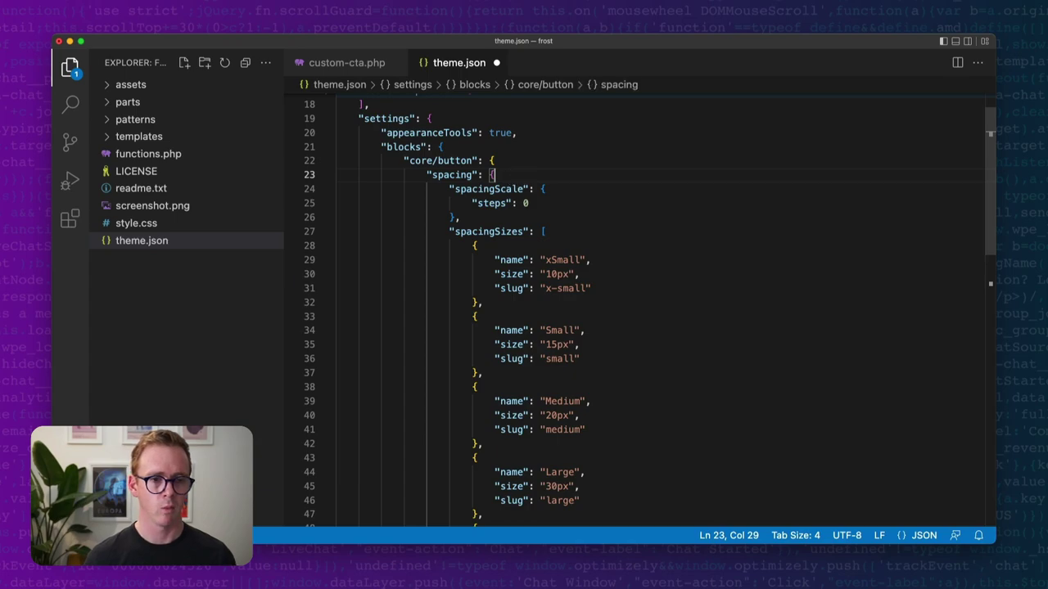
pyautogui.press('Return')
pyautogui.write('"')
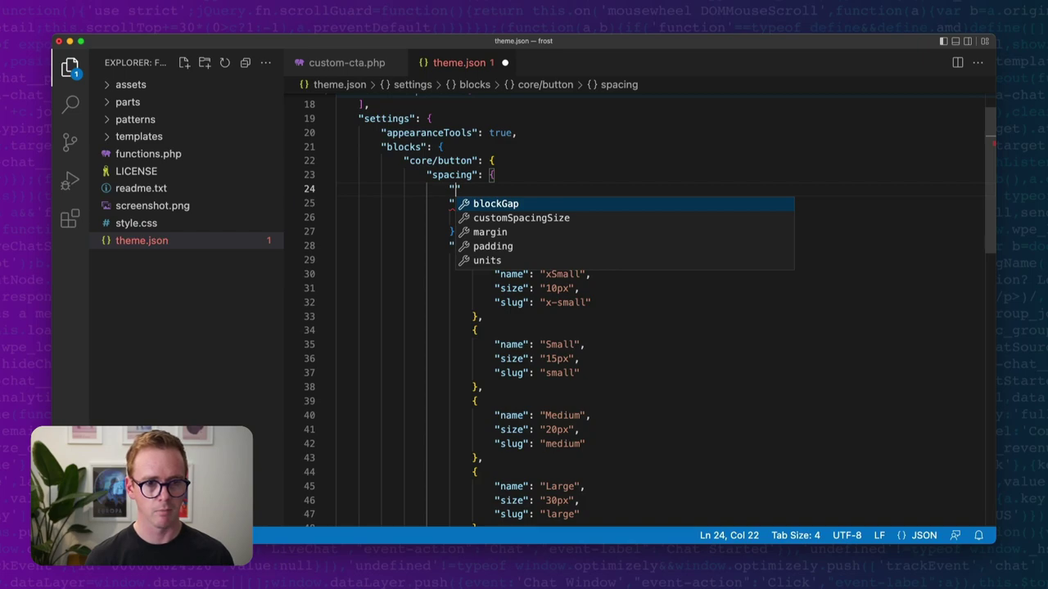
pyautogui.press('Return')
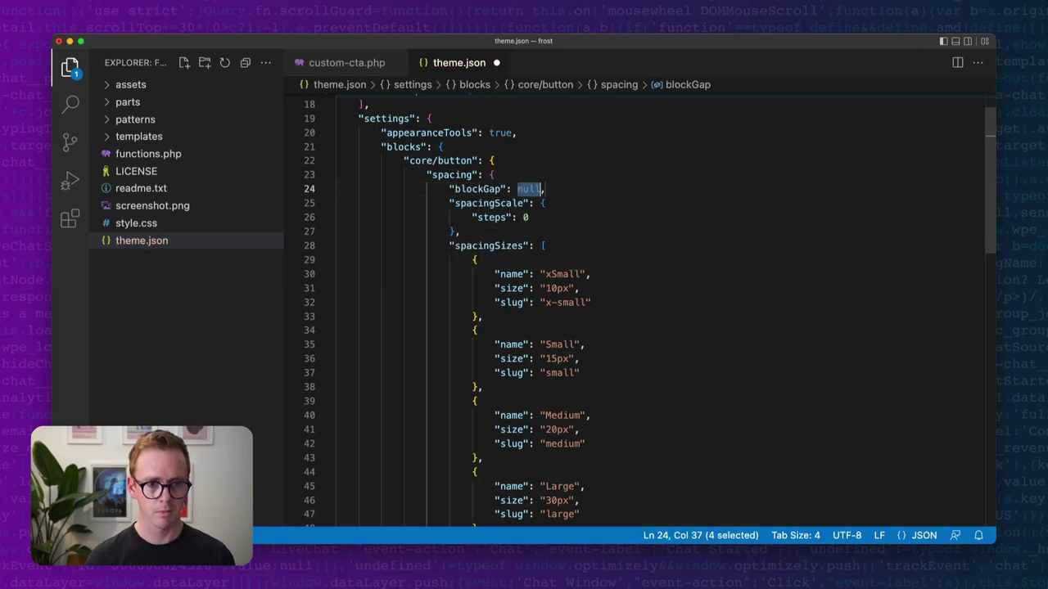
pyautogui.write('false')
# Step: Add "padding": false above the blockGap entry in core/button's spacing settings
pyautogui.click(543, 170)
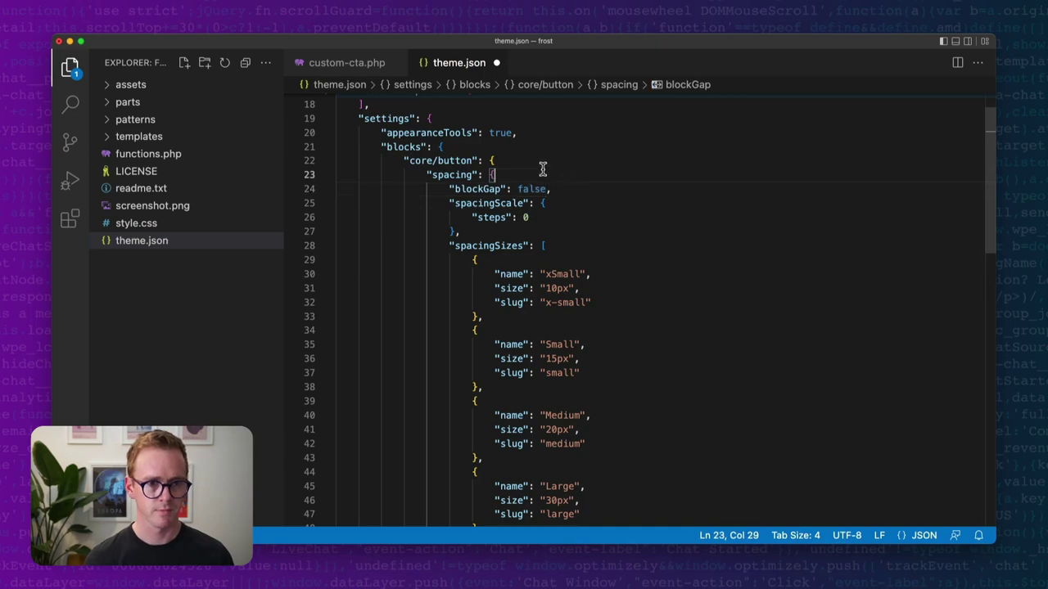
pyautogui.press('Return')
pyautogui.write('"pad')
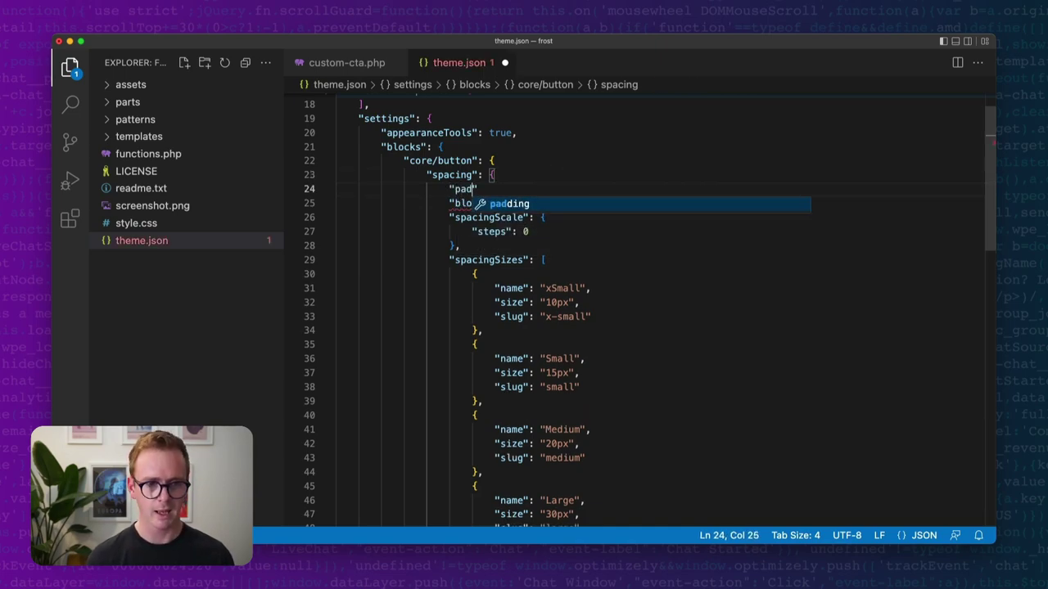
pyautogui.press('Return')
# Step: Add "margin": false above the padding entry in core/button's spacing settings and save theme.json
pyautogui.click(531, 176)
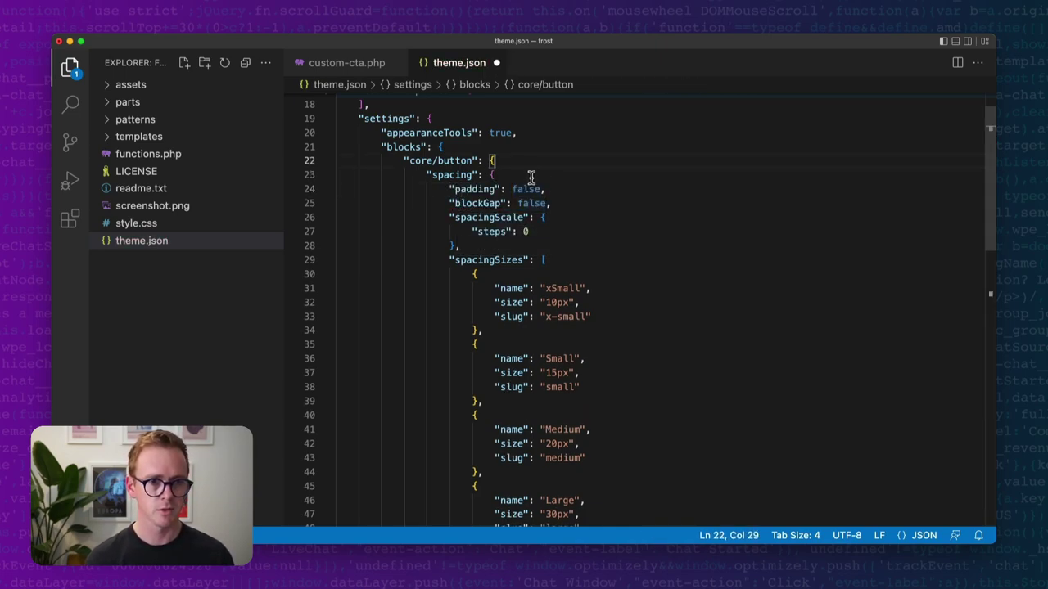
pyautogui.press('Return')
pyautogui.write('"ma')
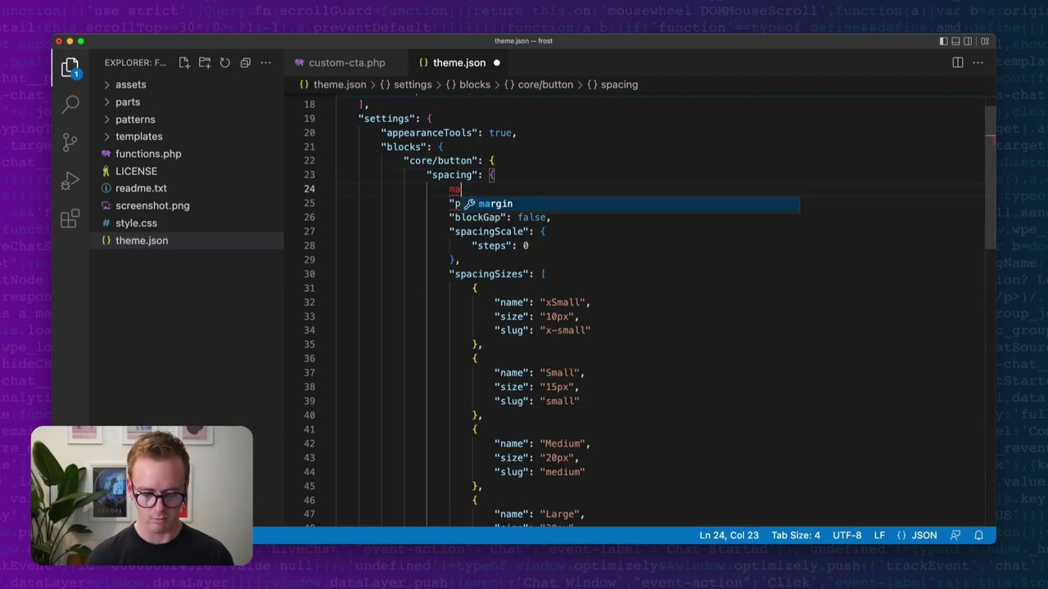
pyautogui.press('Return')
pyautogui.click(684, 198)
pyautogui.hotkey('ctrl', 's')
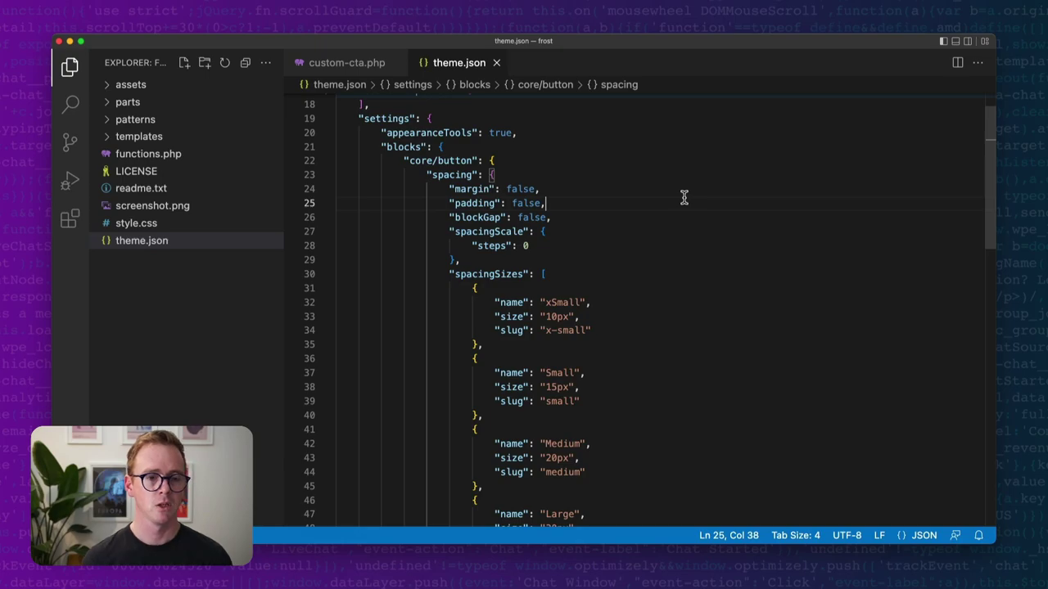
# Step: Switch to the WordPress editor in the browser, select the first Button block and check its Dimensions options
pyautogui.hotkey('ctrl', 'Left')
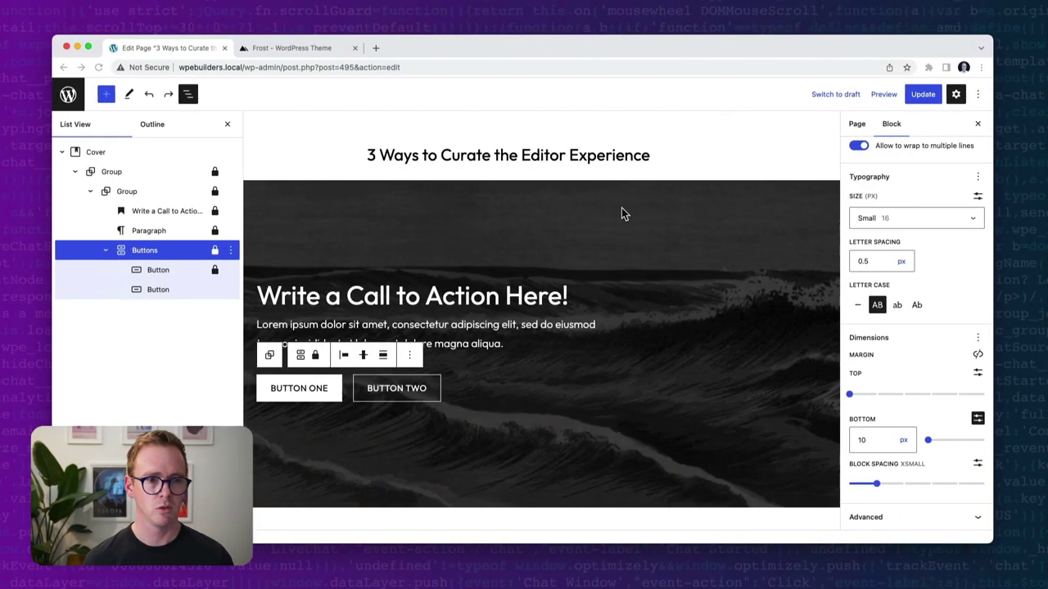
pyautogui.click(164, 270)
pyautogui.scroll(-3, 915, 402)
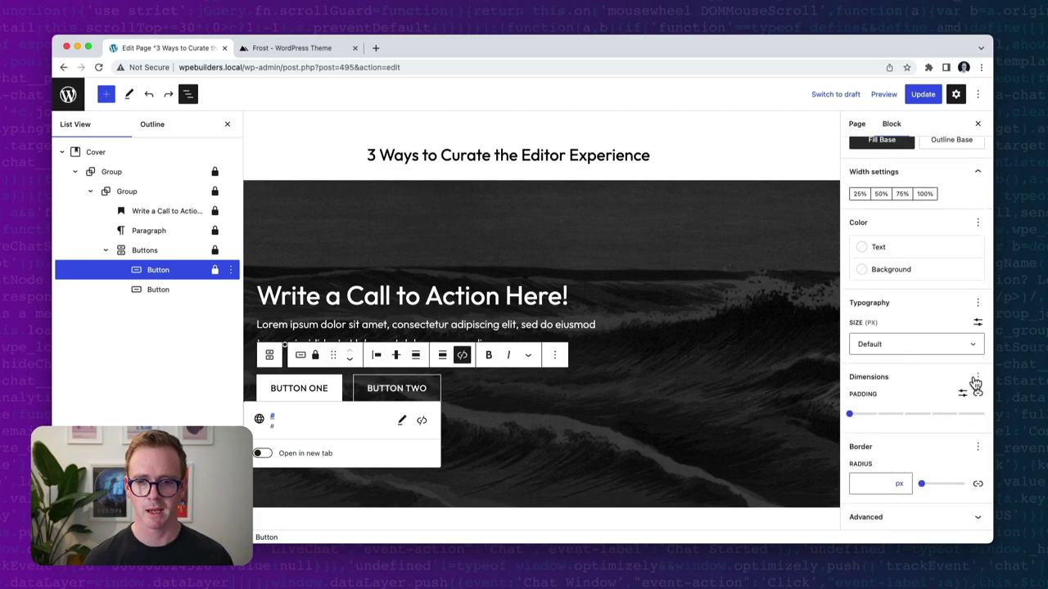
pyautogui.click(975, 378)
pyautogui.click(917, 422)
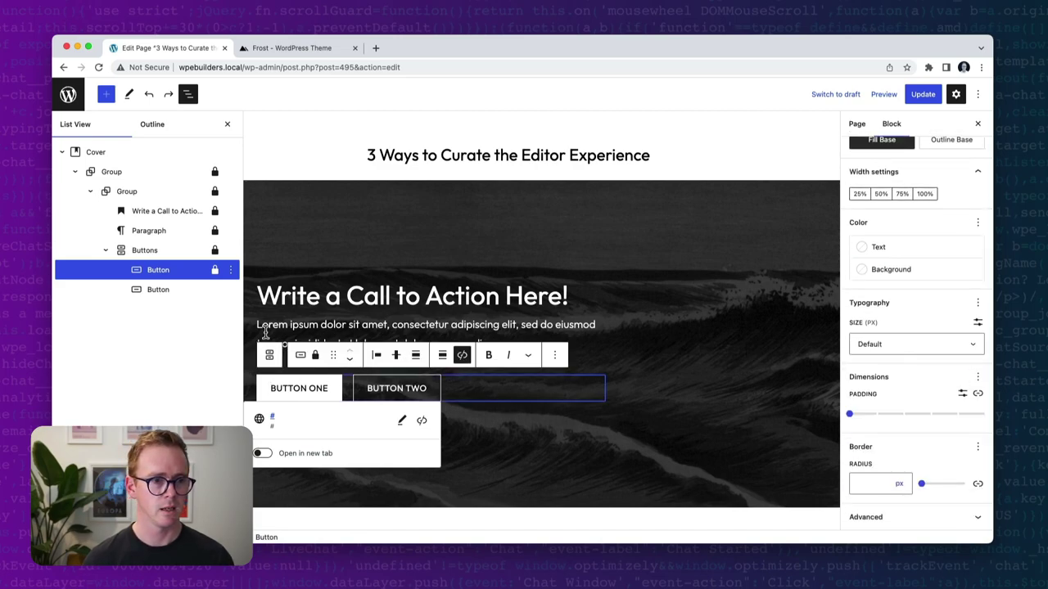
# Step: Update the page, reload the editor and inspect the block settings of Button One
pyautogui.click(917, 96)
pyautogui.press('super+r')
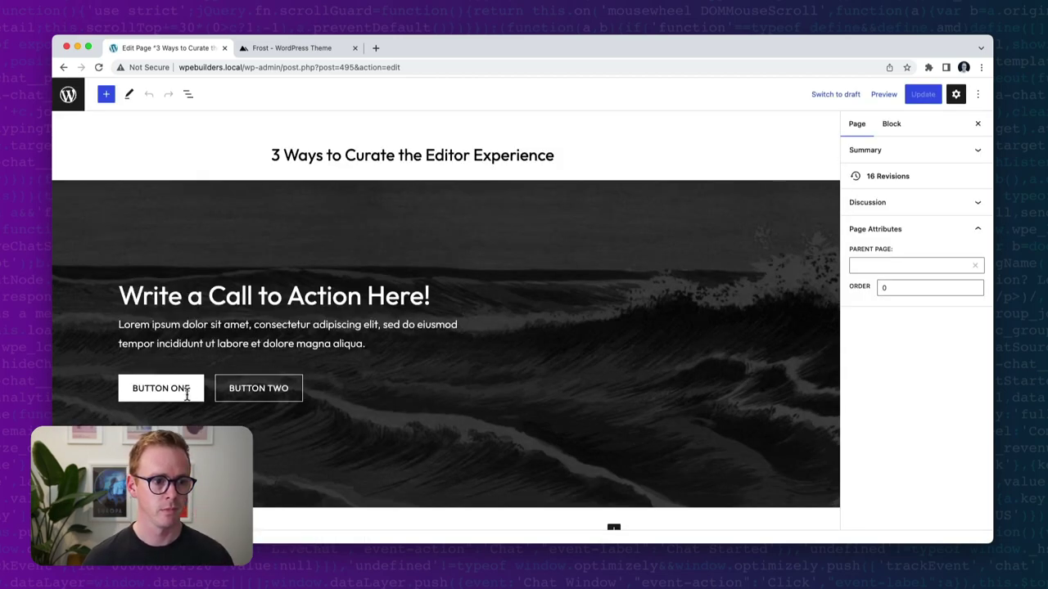
pyautogui.click(194, 391)
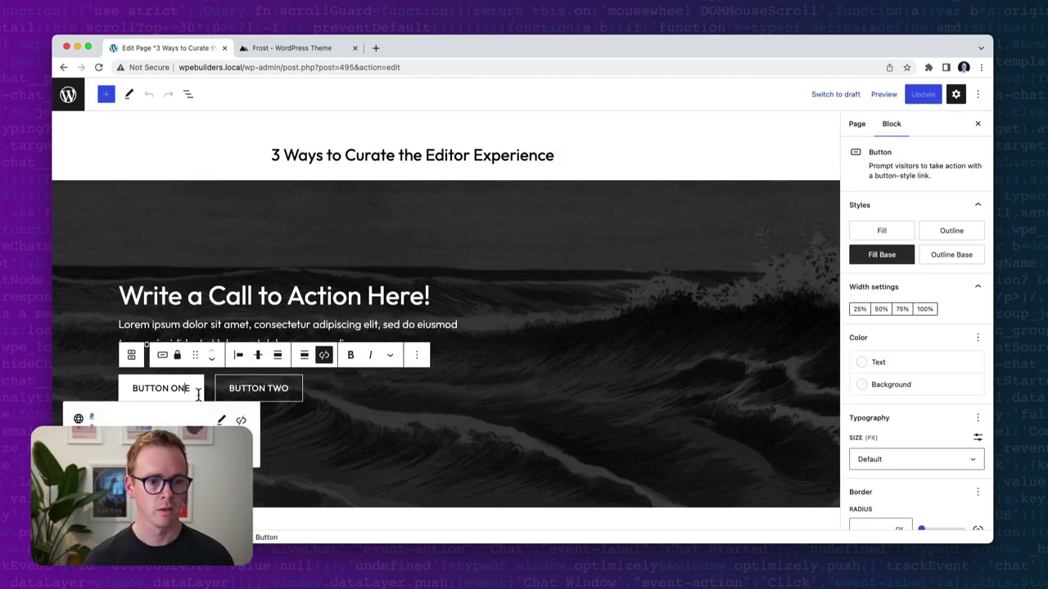
pyautogui.scroll(-1, 889, 426)
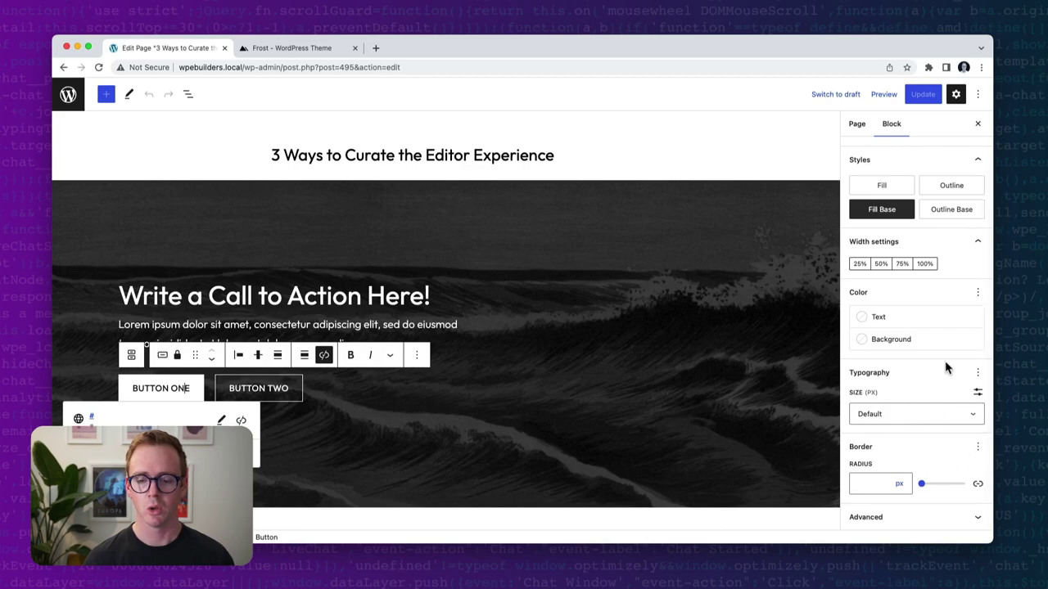
# Step: Switch to VS Code, set core/button's spacing padding to true and save theme.json
pyautogui.hotkey('ctrl', 'Right')
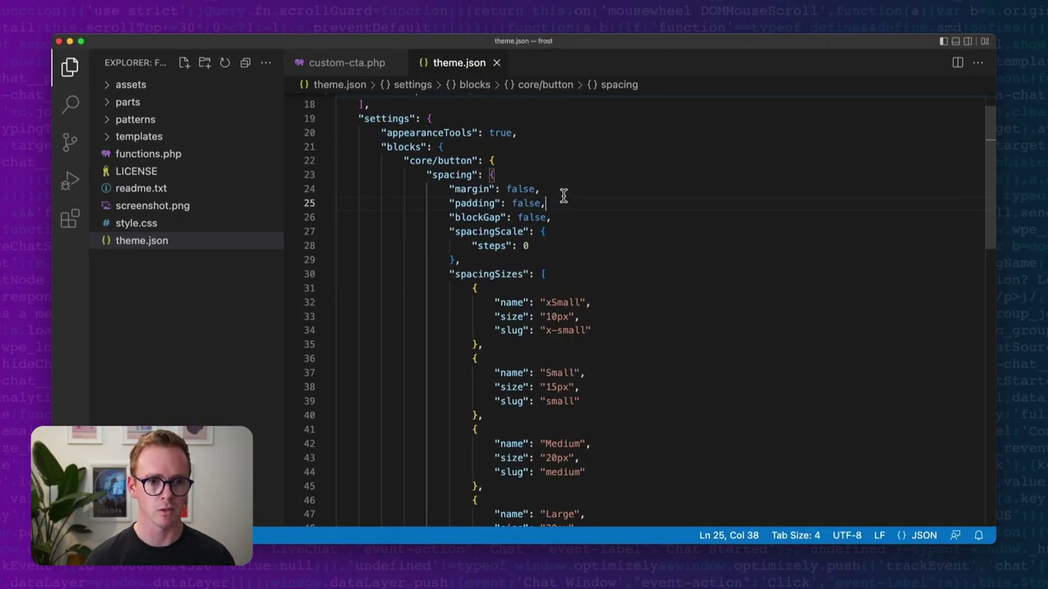
pyautogui.doubleClick(514, 203)
pyautogui.write('true')
pyautogui.press('super+s')
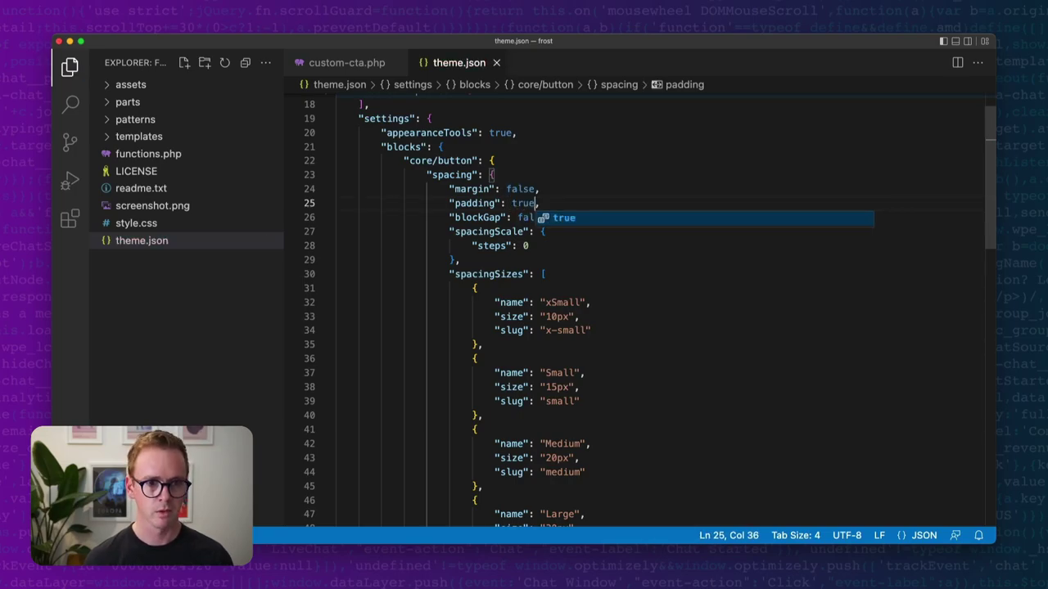
# Step: Switch to the browser, reload the editor and check Button One's Dimensions padding control
pyautogui.hotkey('ctrl', 'Left')
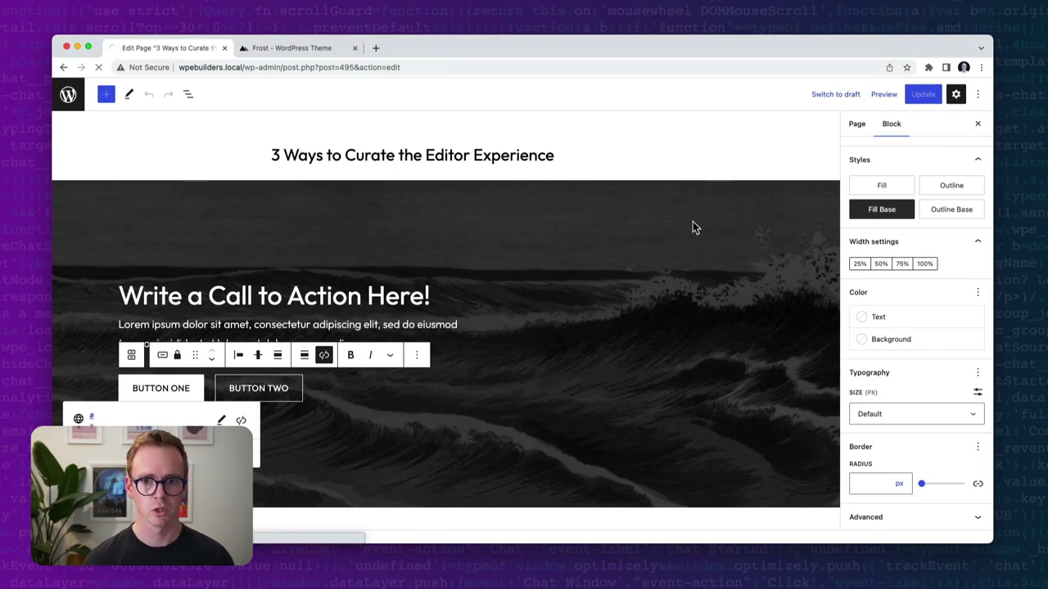
pyautogui.click(175, 386)
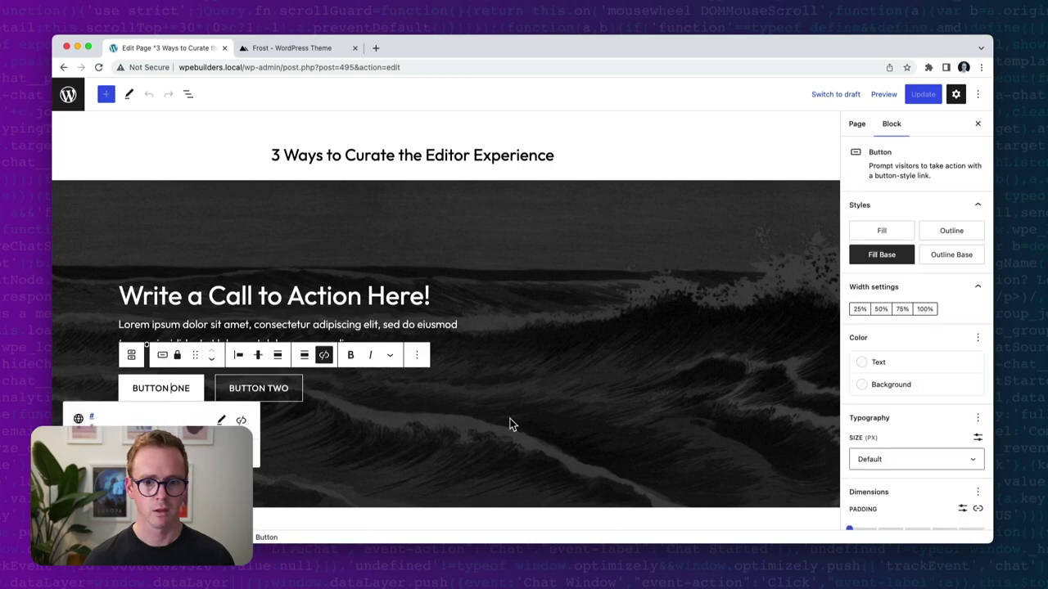
pyautogui.scroll(-3, 901, 473)
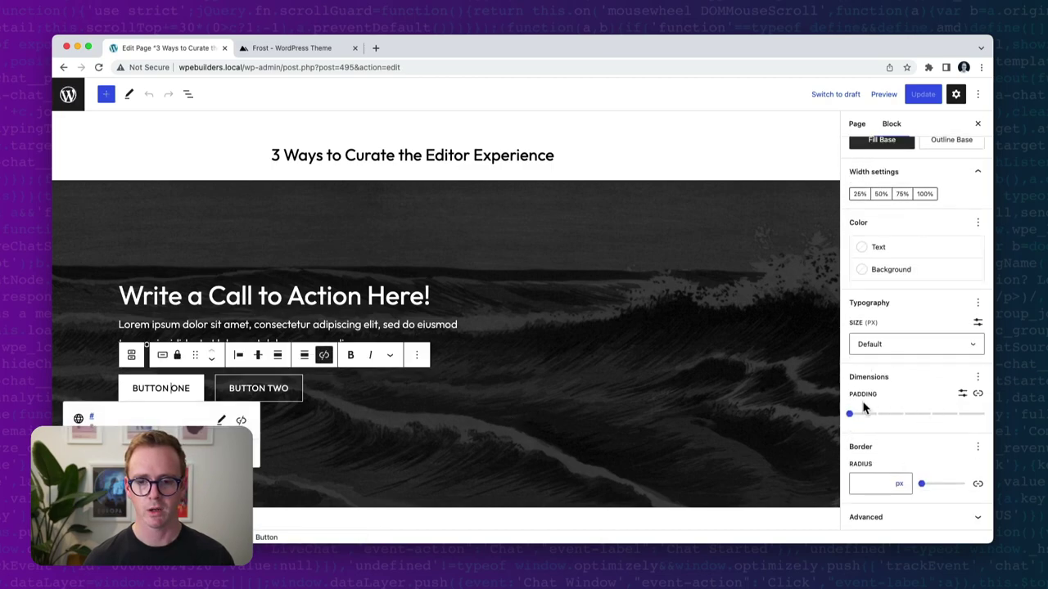
# Step: Switch to VS Code and set core/button's spacing padding back to false in theme.json
pyautogui.hotkey('ctrl', 'Right')
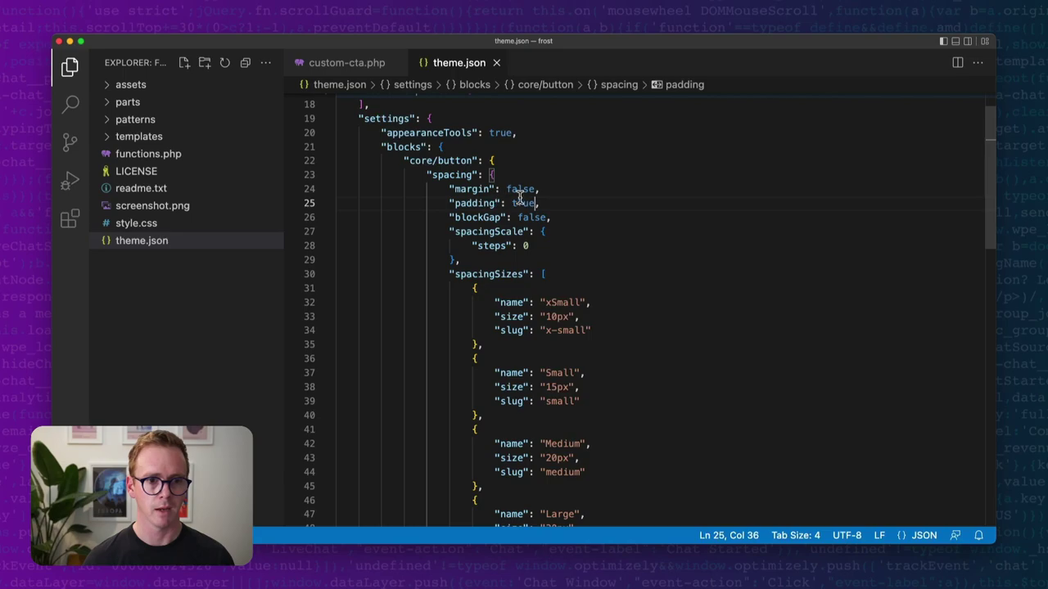
pyautogui.doubleClick(523, 203)
pyautogui.write('false')
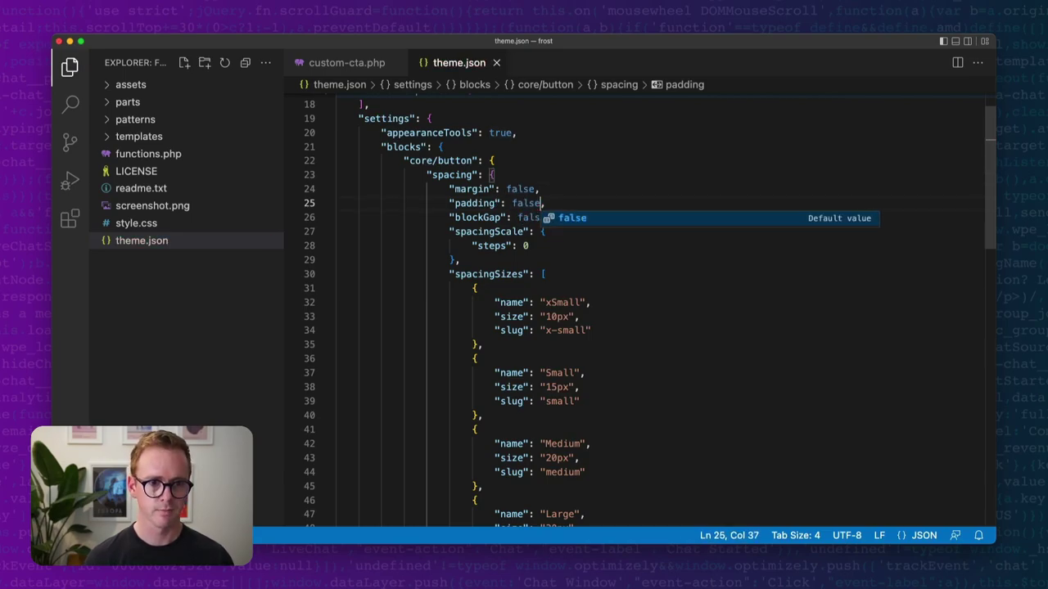
# Step: Return to the browser, reload the page editor and check which design controls Button One offers
pyautogui.hotkey('ctrl', 'Left')
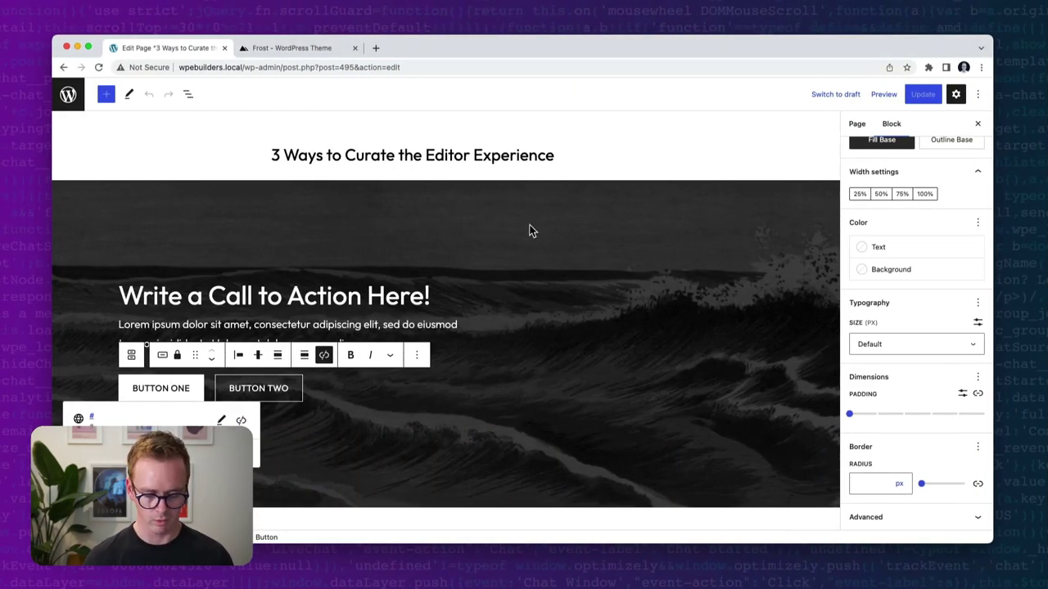
pyautogui.press('super+r')
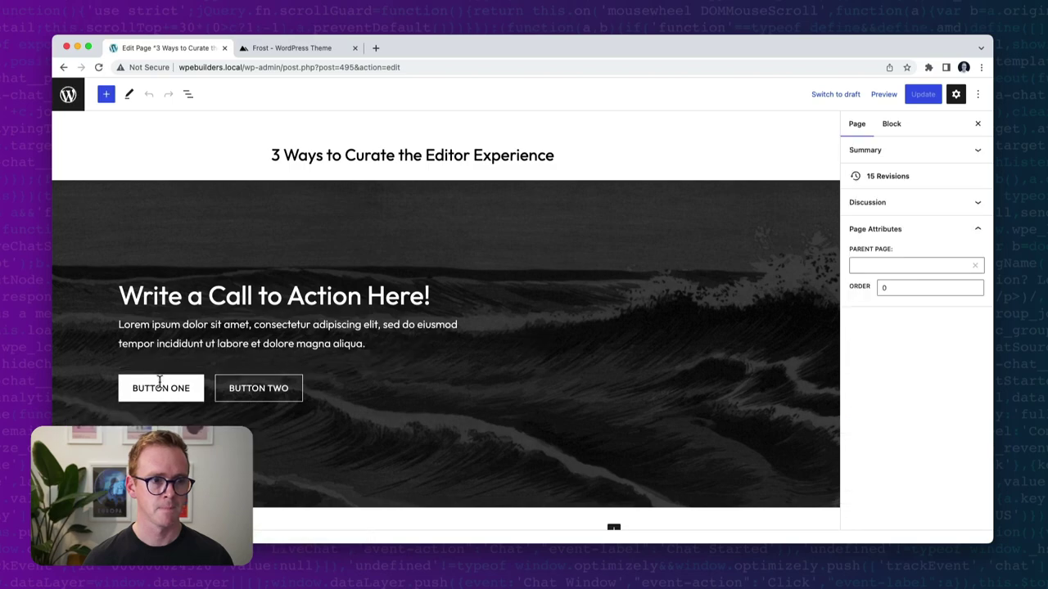
pyautogui.click(160, 381)
pyautogui.scroll(-2, 941, 458)
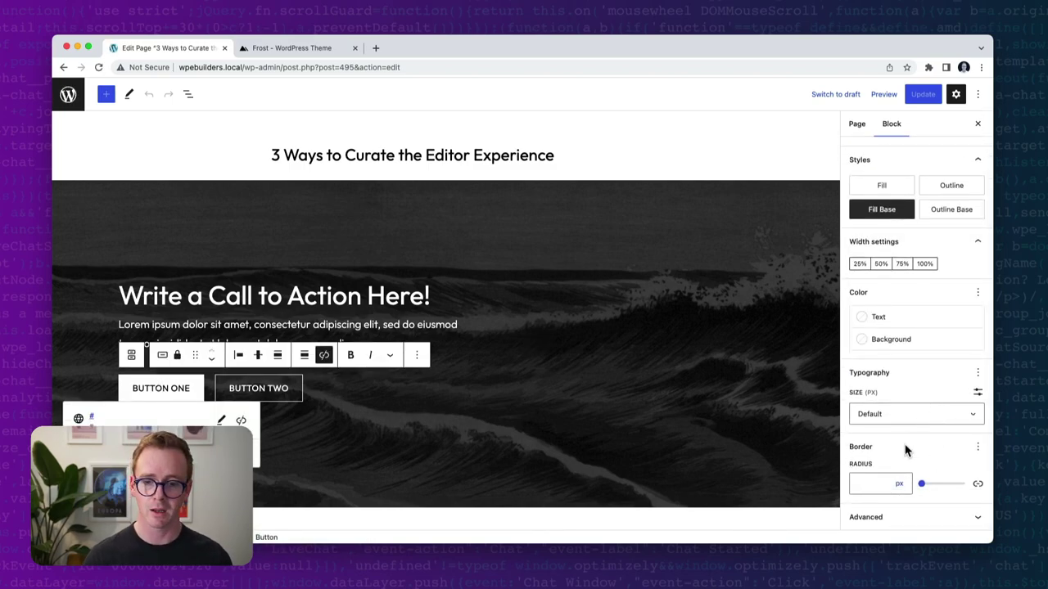
# Step: Switch to VS Code and add an empty "border" object above the spacing settings of core/button
pyautogui.hotkey('ctrl', 'Right')
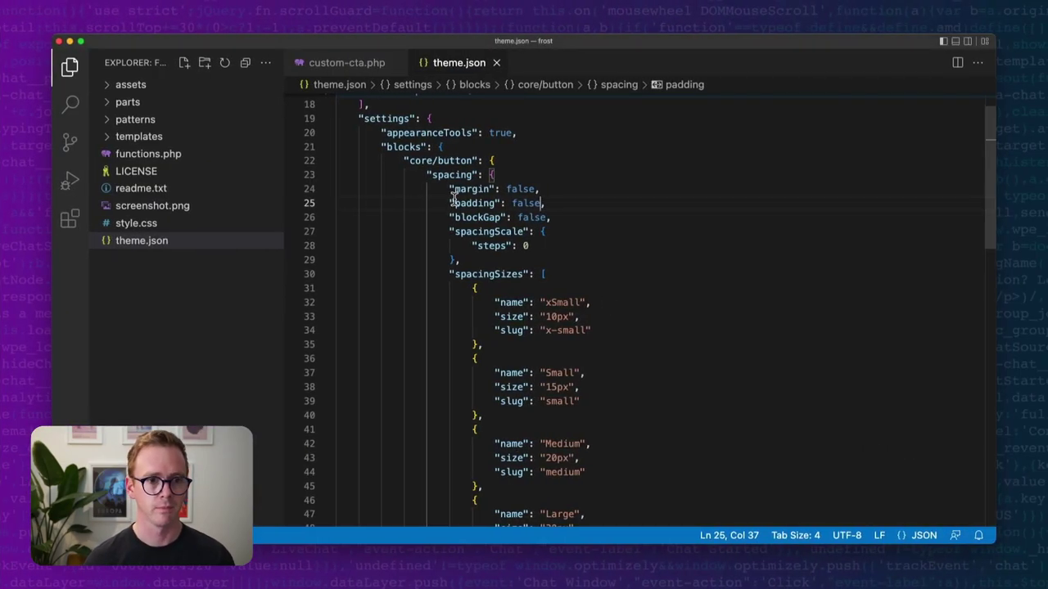
pyautogui.click(501, 160)
pyautogui.press('Return')
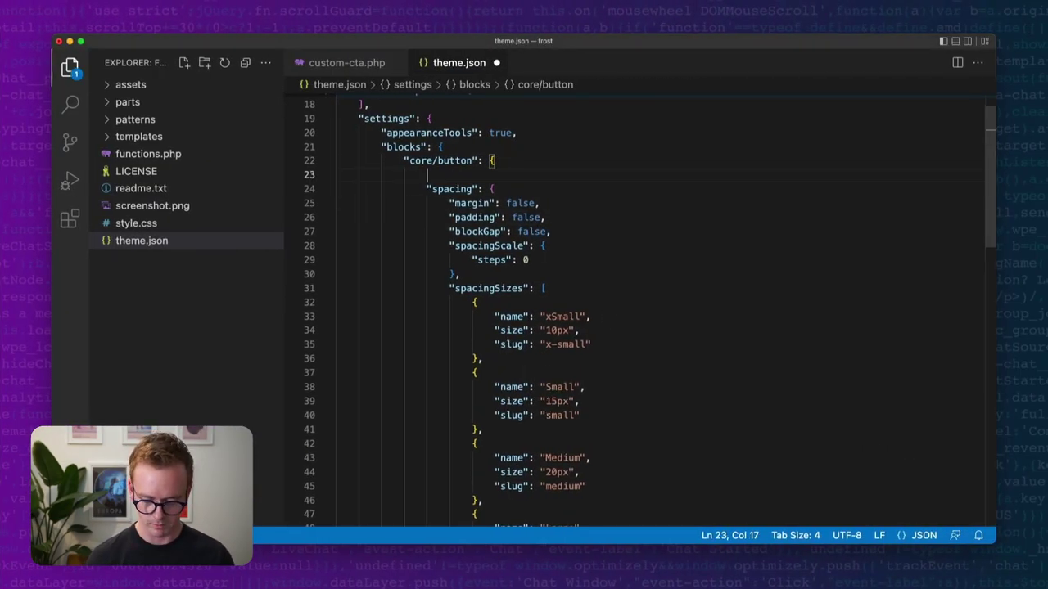
pyautogui.write('"bor')
pyautogui.press('Return')
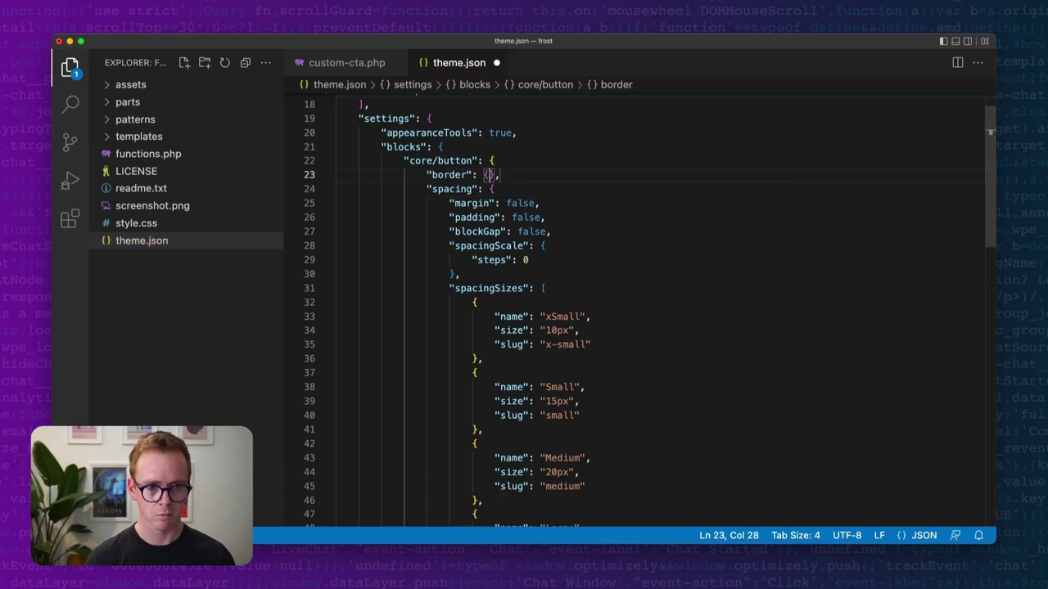
pyautogui.press('Return')
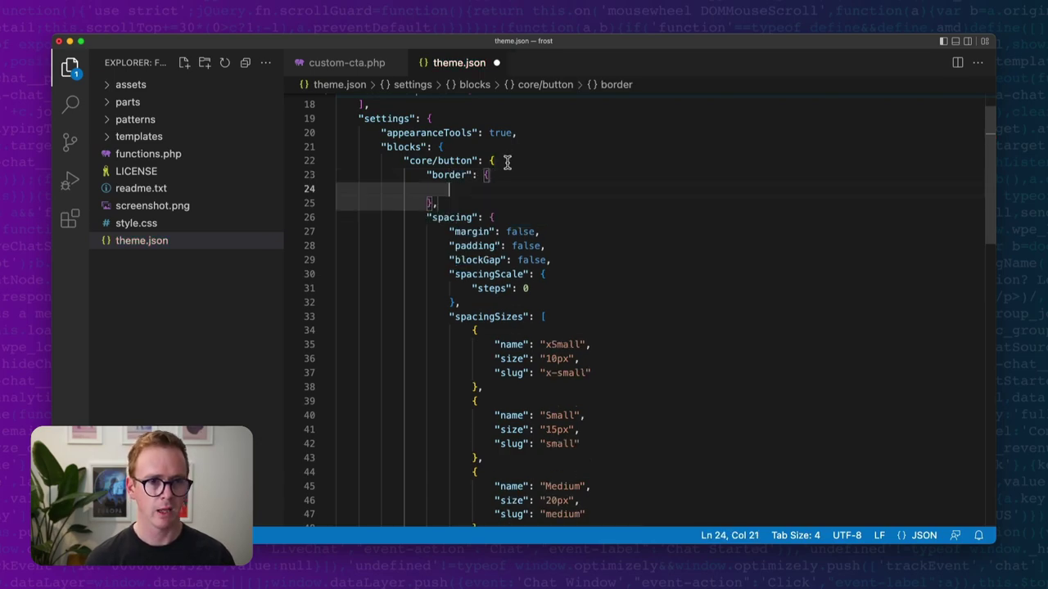
# Step: Try giving core/button's "border" setting the value false in place of its object
pyautogui.moveTo(489, 175); pyautogui.dragTo(430, 200)
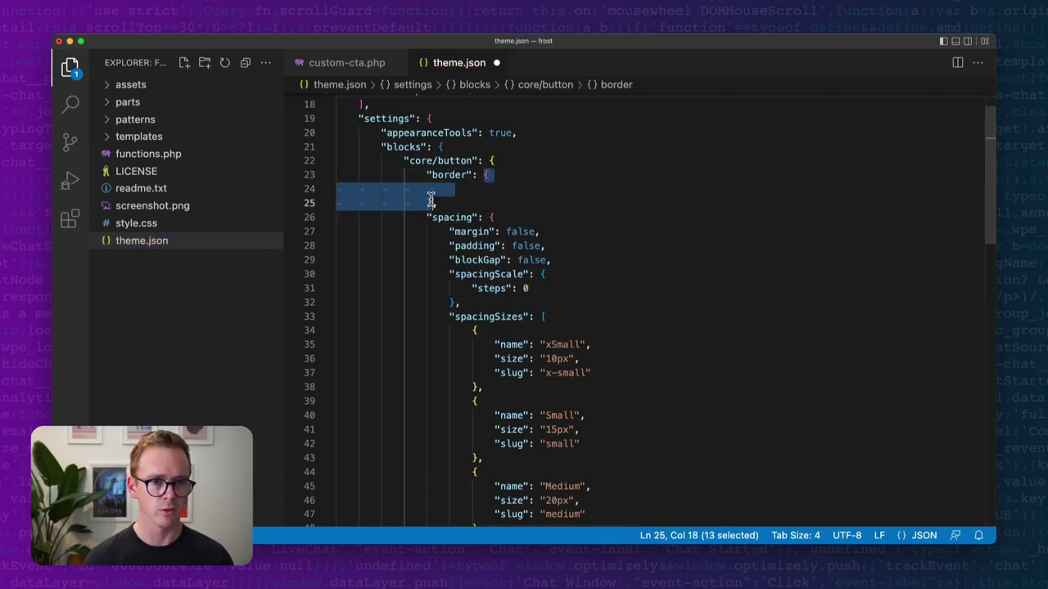
pyautogui.press('BackSpace')
pyautogui.write('flas')
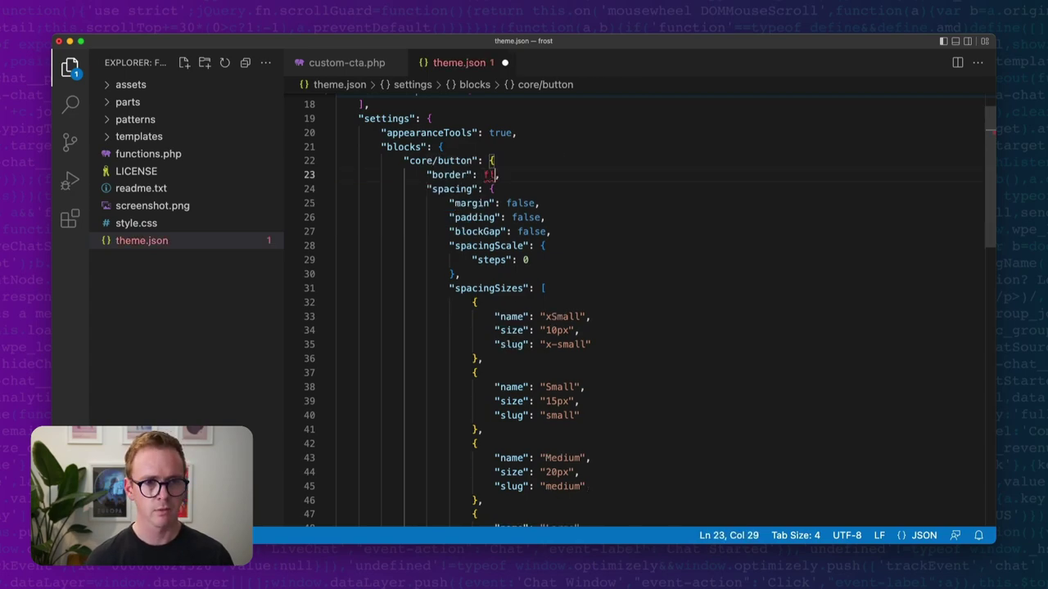
pyautogui.press('BackSpace')
pyautogui.press('BackSpace')
pyautogui.press('BackSpace')
pyautogui.write('alse')
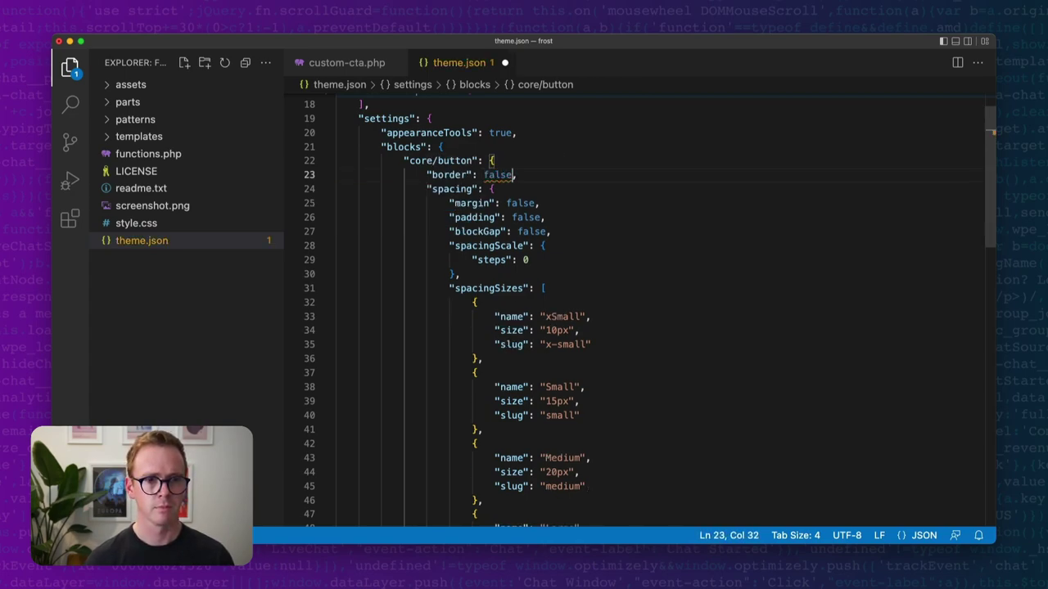
pyautogui.press('BackSpace')
pyautogui.press('BackSpace')
pyautogui.press('BackSpace')
pyautogui.press('BackSpace')
pyautogui.press('BackSpace')
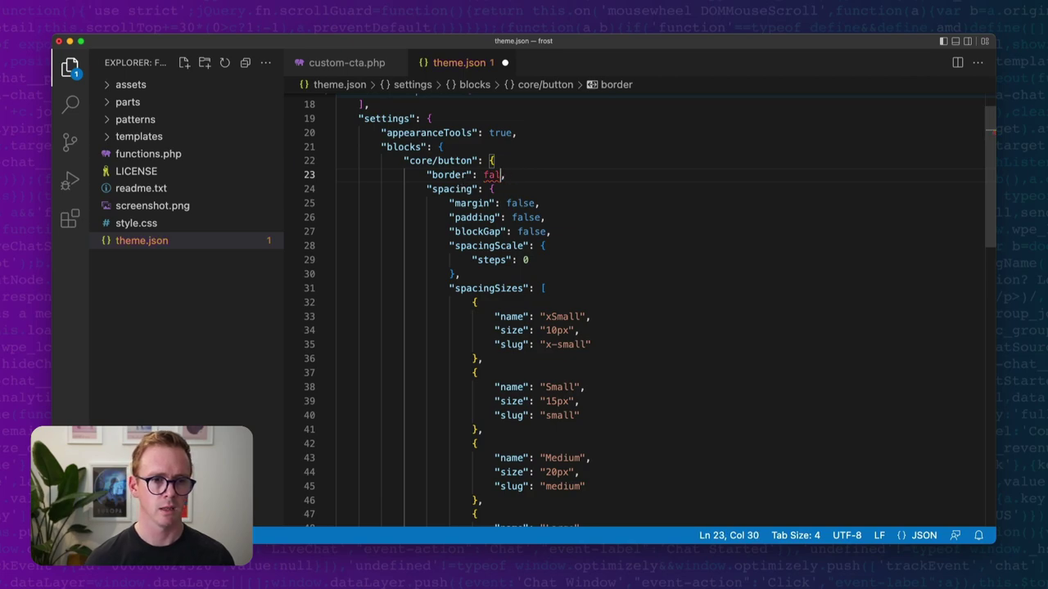
# Step: Make core/button's "border" an object containing "radius": false without a trailing comma and save theme.json
pyautogui.write('{')
pyautogui.press('Return')
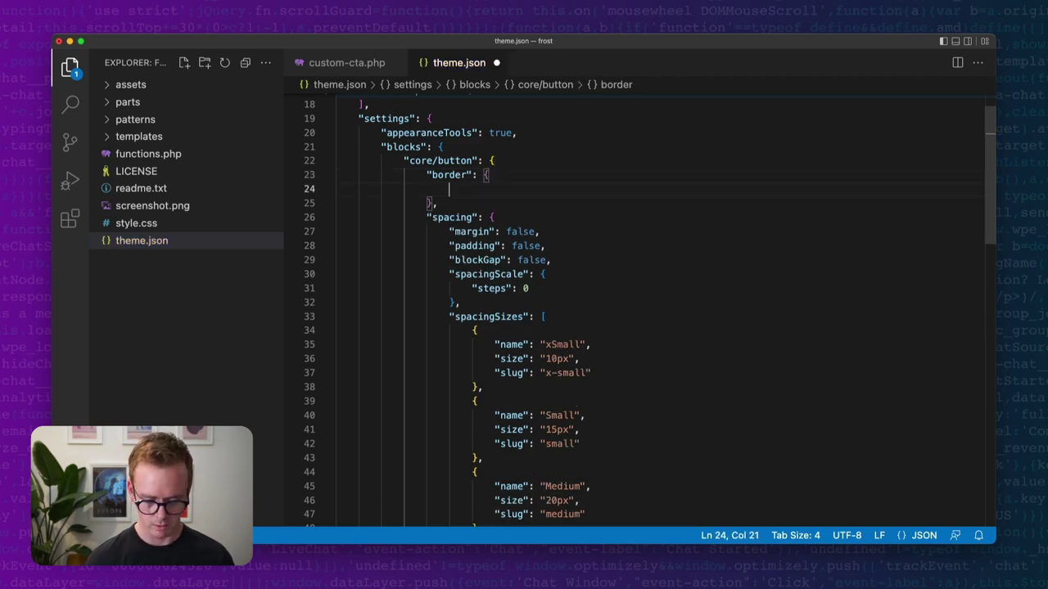
pyautogui.write('"ra')
pyautogui.press('Return')
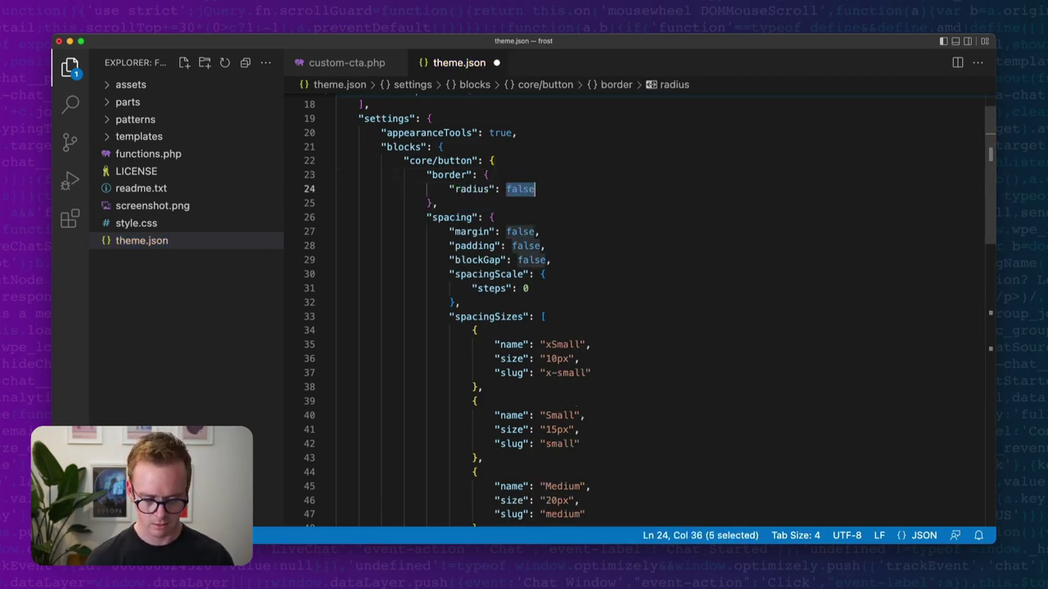
pyautogui.write('{')
pyautogui.press('BackSpace')
pyautogui.write('false,')
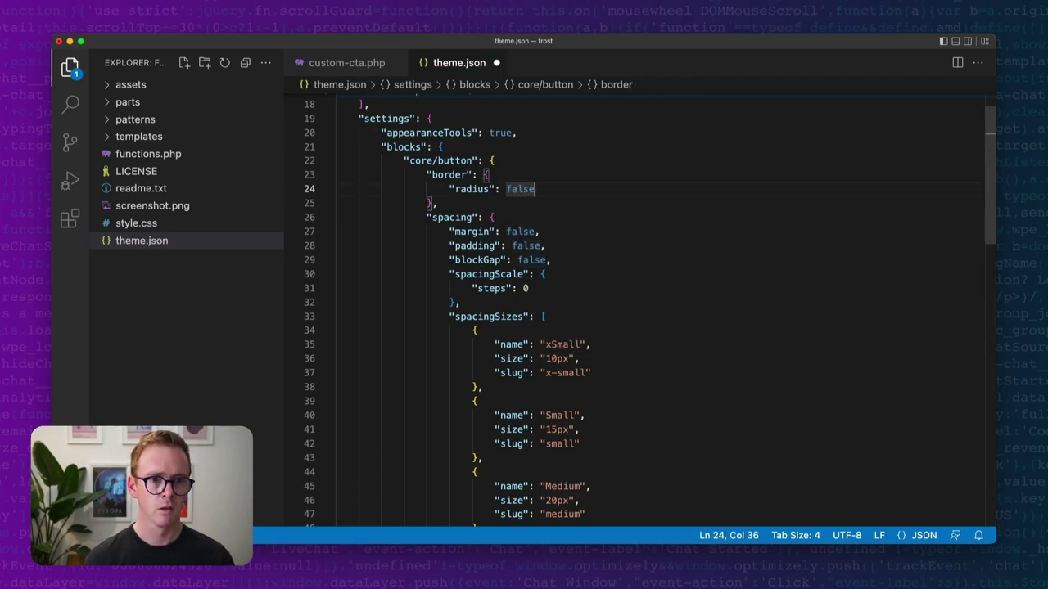
pyautogui.press('super+s')
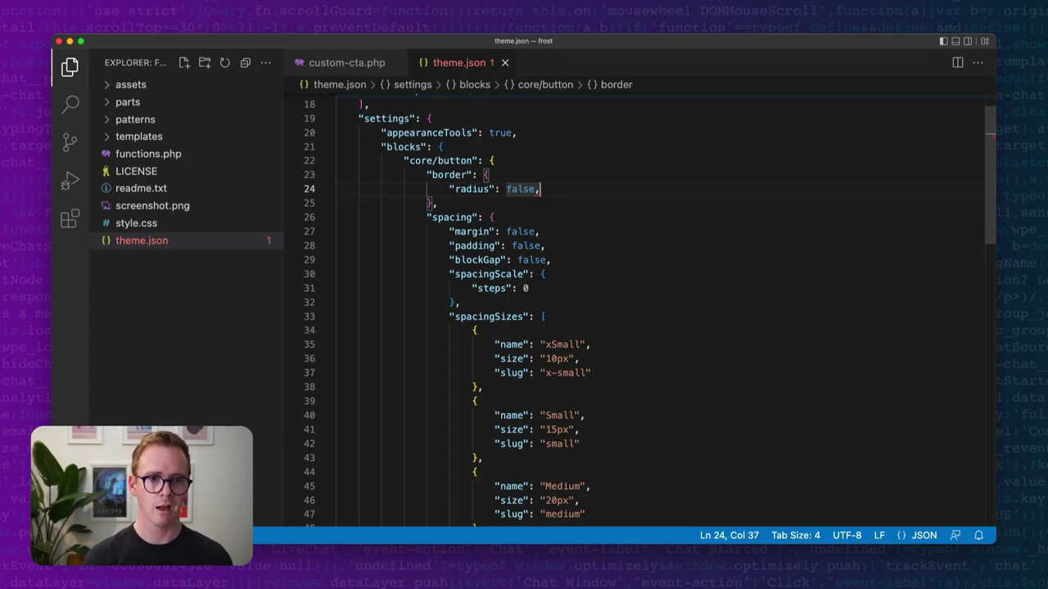
pyautogui.press('BackSpace')
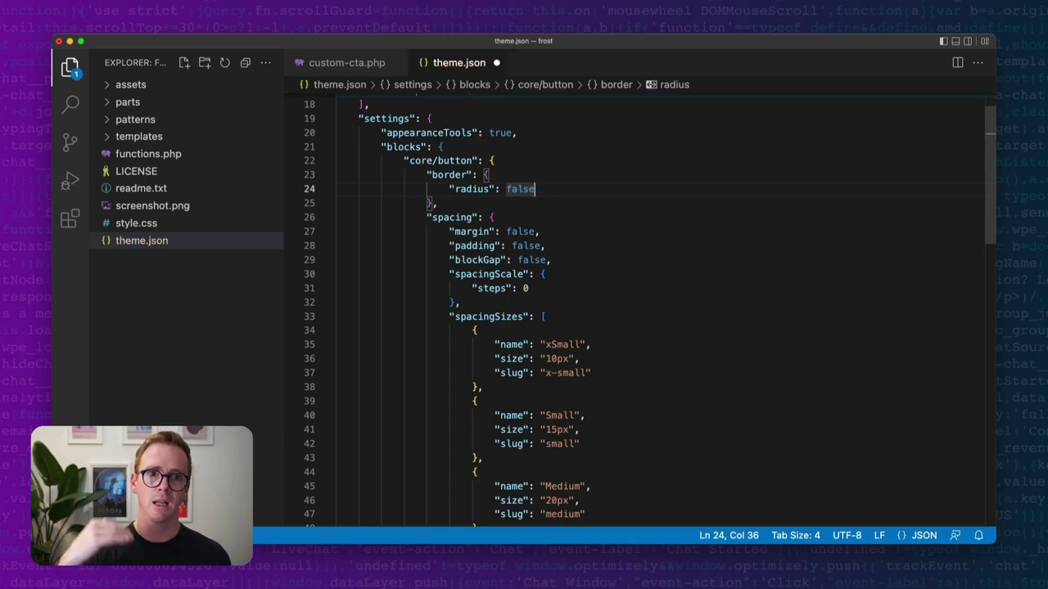
pyautogui.press('super+s')
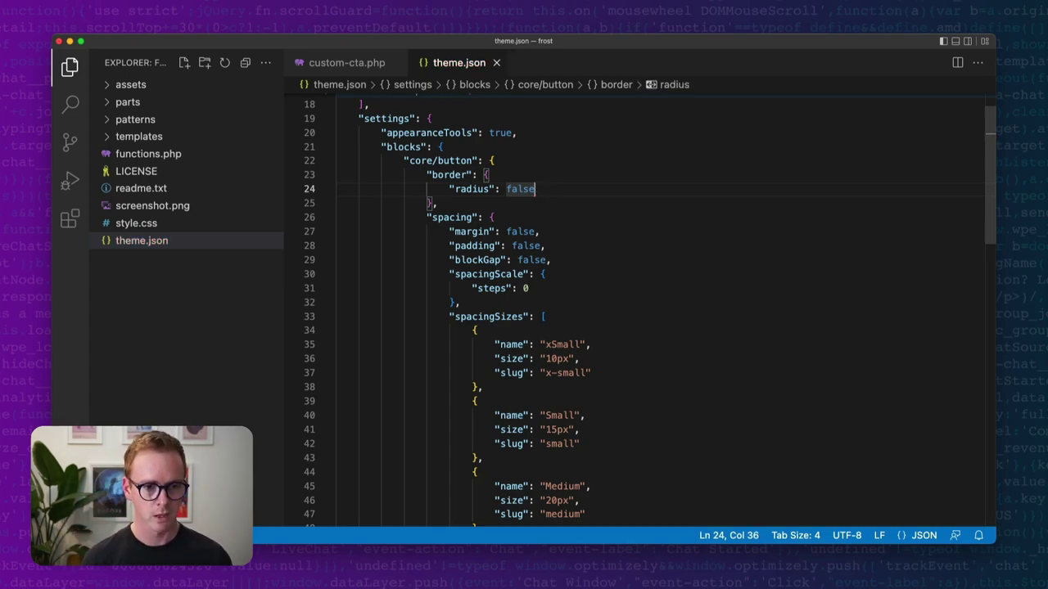
# Step: Switch to the WordPress editor in the browser and check Button One's Border options
pyautogui.hotkey('ctrl', 'Left')
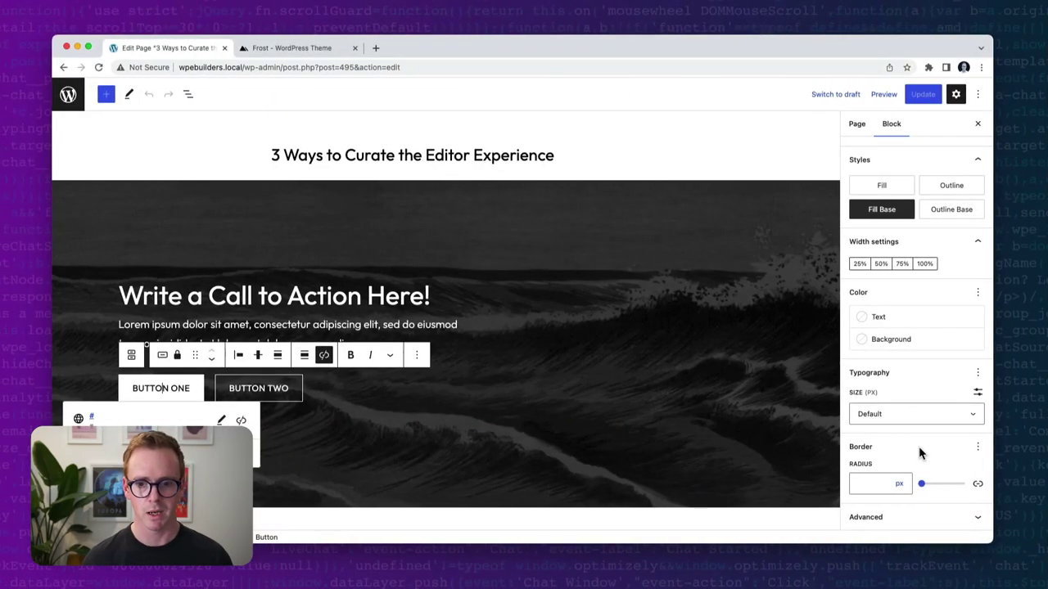
pyautogui.click(977, 446)
pyautogui.click(909, 452)
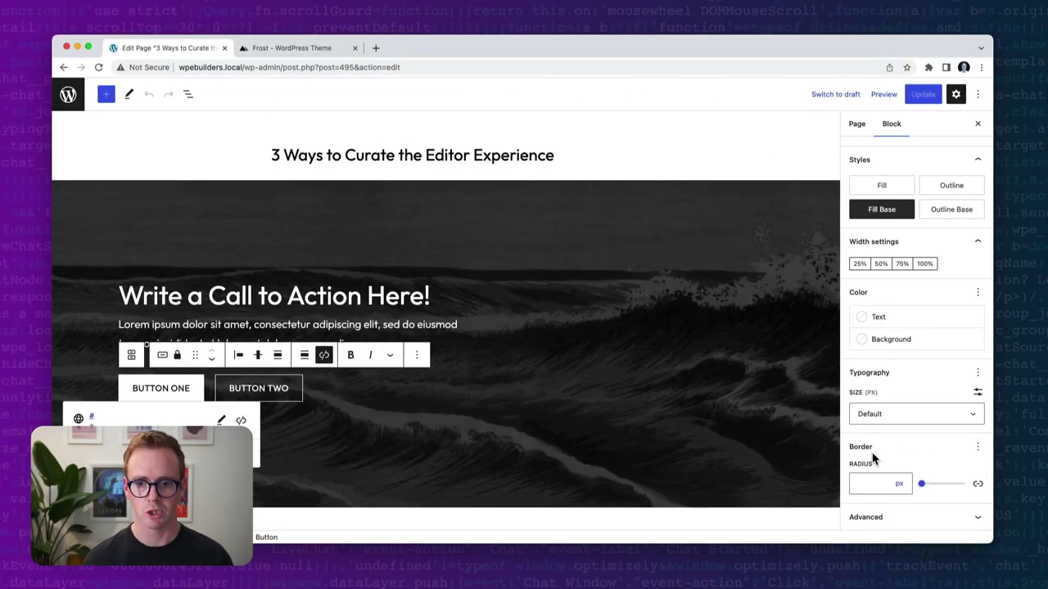
# Step: Look at Button One's Border options and revisit core/button's radius setting in theme.json in VS Code
pyautogui.click(978, 448)
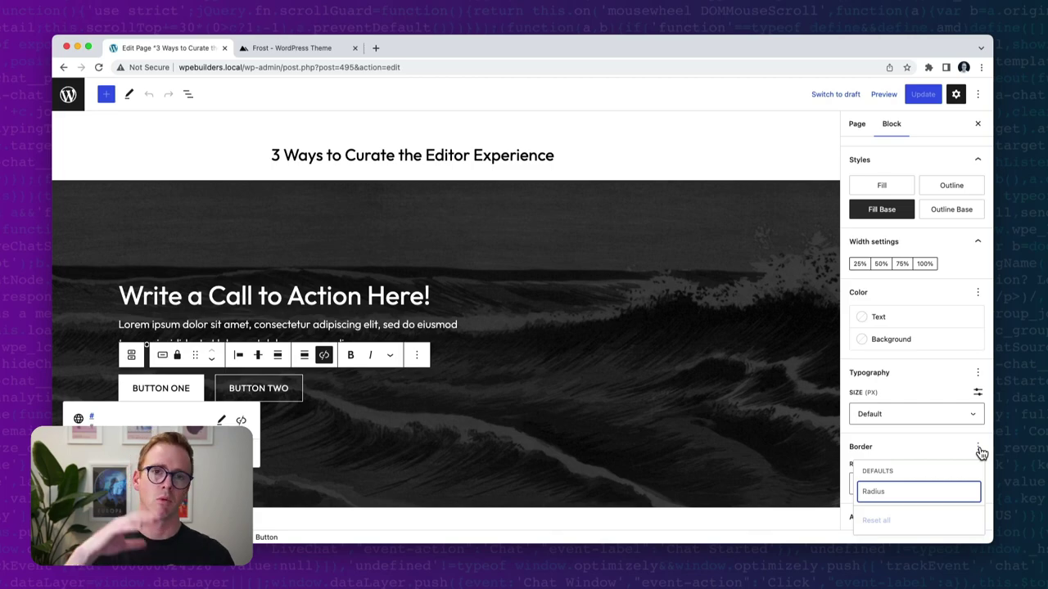
pyautogui.click(874, 460)
pyautogui.hotkey('ctrl', 'Right')
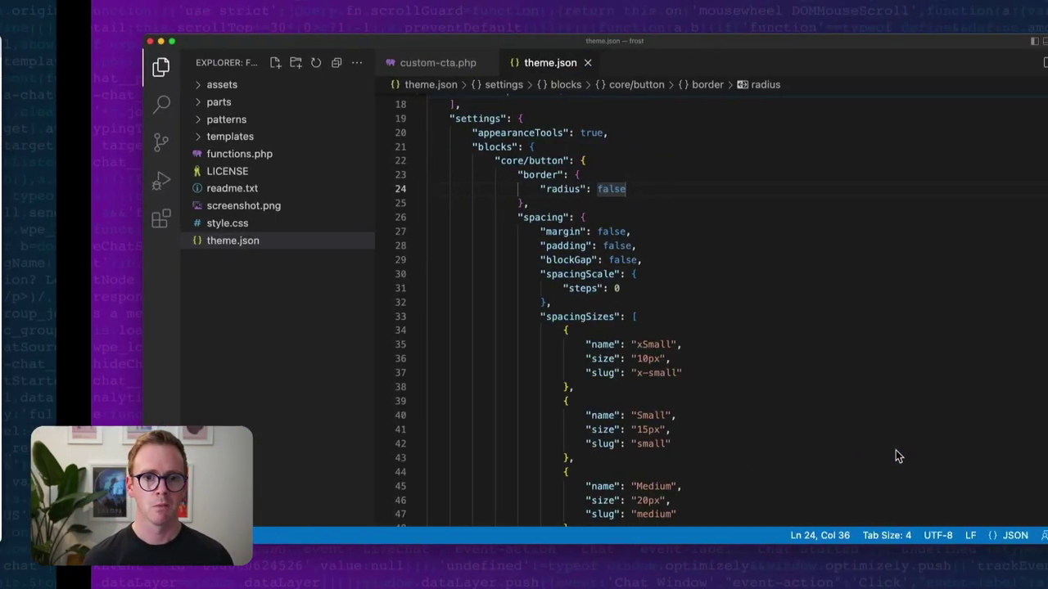
pyautogui.click(657, 273)
# Step: Switch back to the browser, reload the WordPress page editor and inspect Button One's block settings
pyautogui.hotkey('ctrl', 'Left')
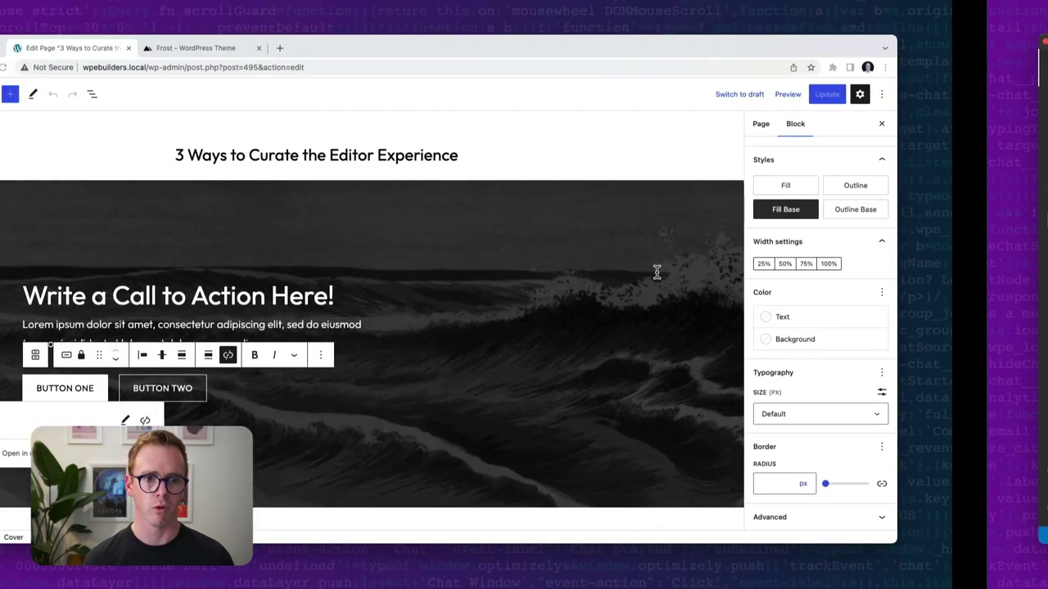
pyautogui.click(650, 308)
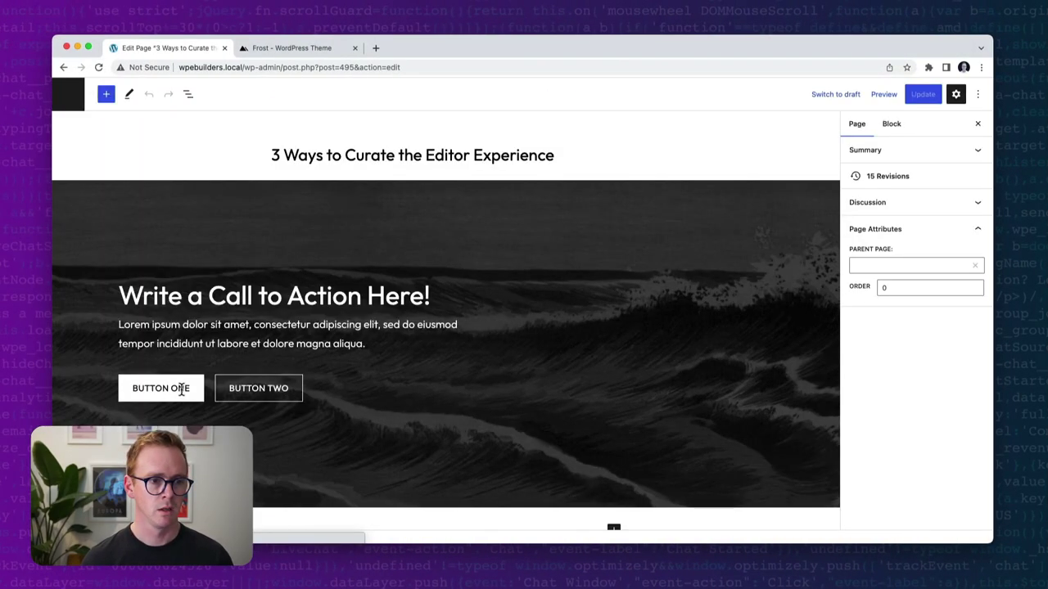
pyautogui.click(170, 388)
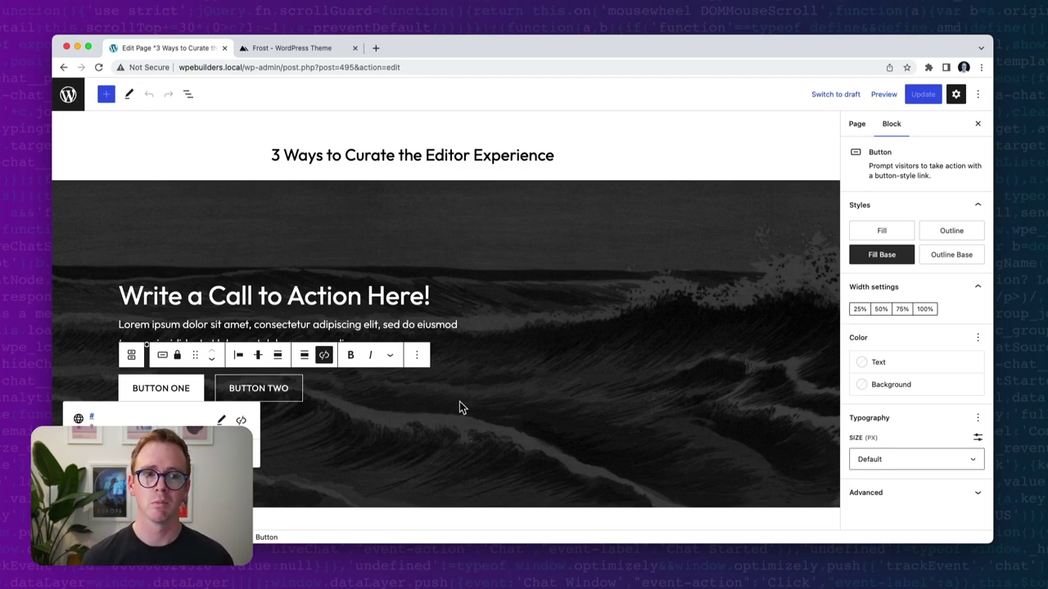
# Step: Review core/button's settings in VS Code and inspect the heading and cover block settings in the WordPress editor
pyautogui.press('super+Tab')
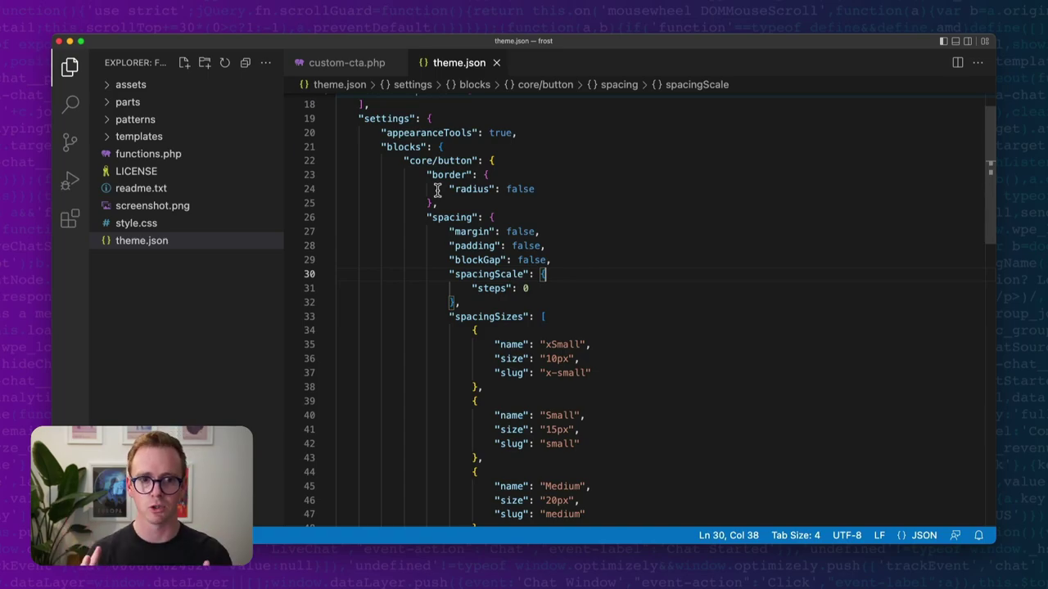
pyautogui.press('super+Tab')
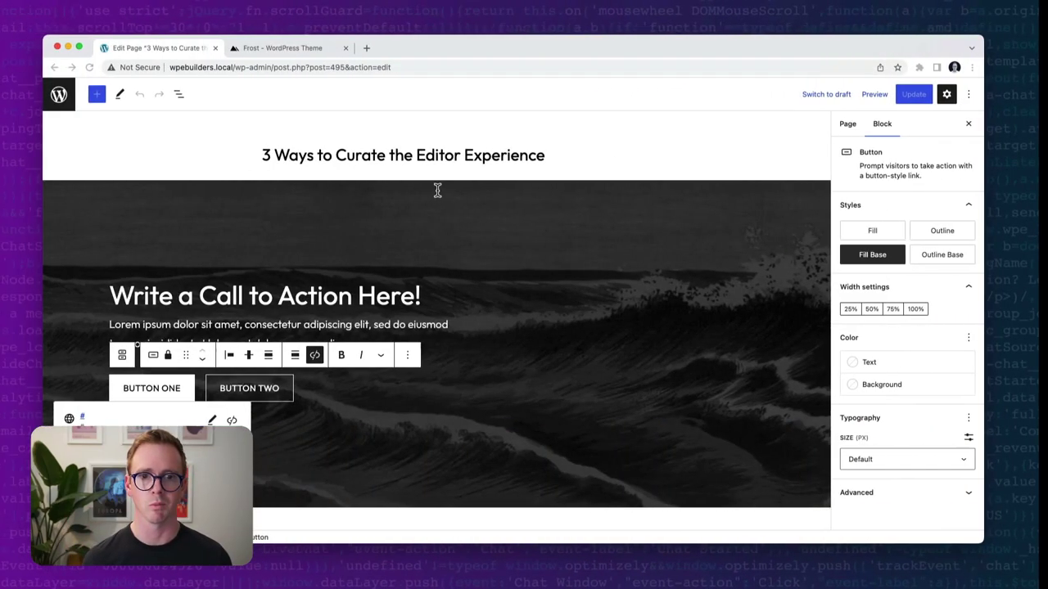
pyautogui.click(349, 298)
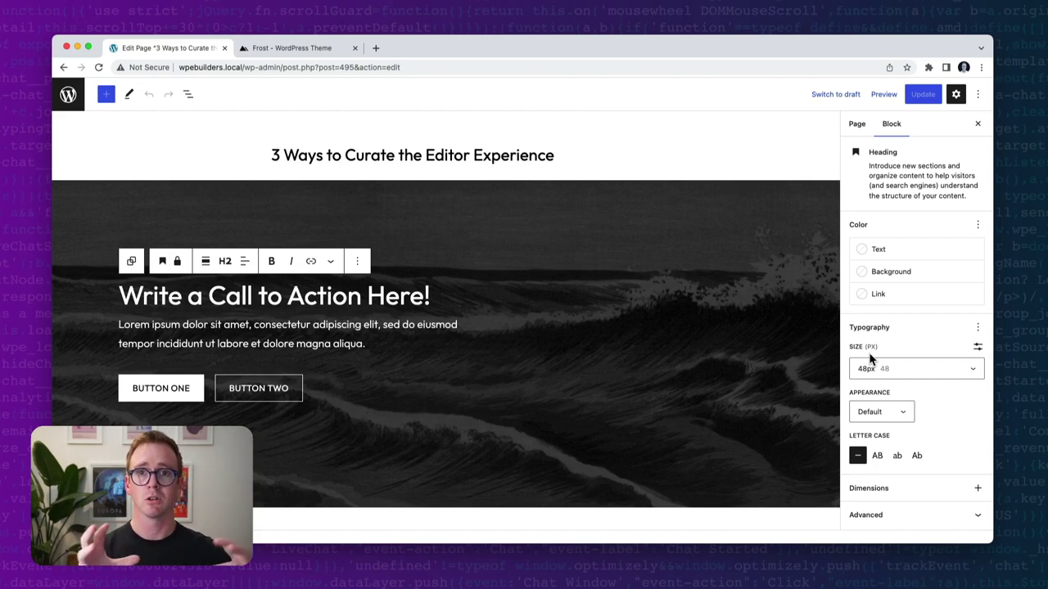
pyautogui.click(566, 208)
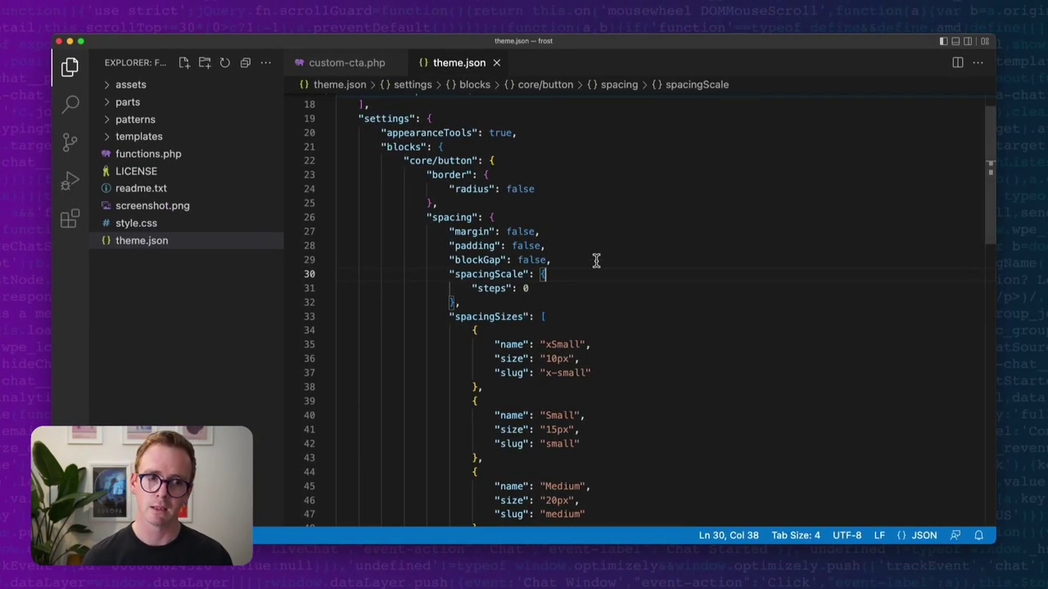
# Step: Switch to VS Code, add "padding": false at the start of the global "spacing" settings and save theme.json
pyautogui.scroll(1, 670, 261)
pyautogui.scroll(-1, 595, 261)
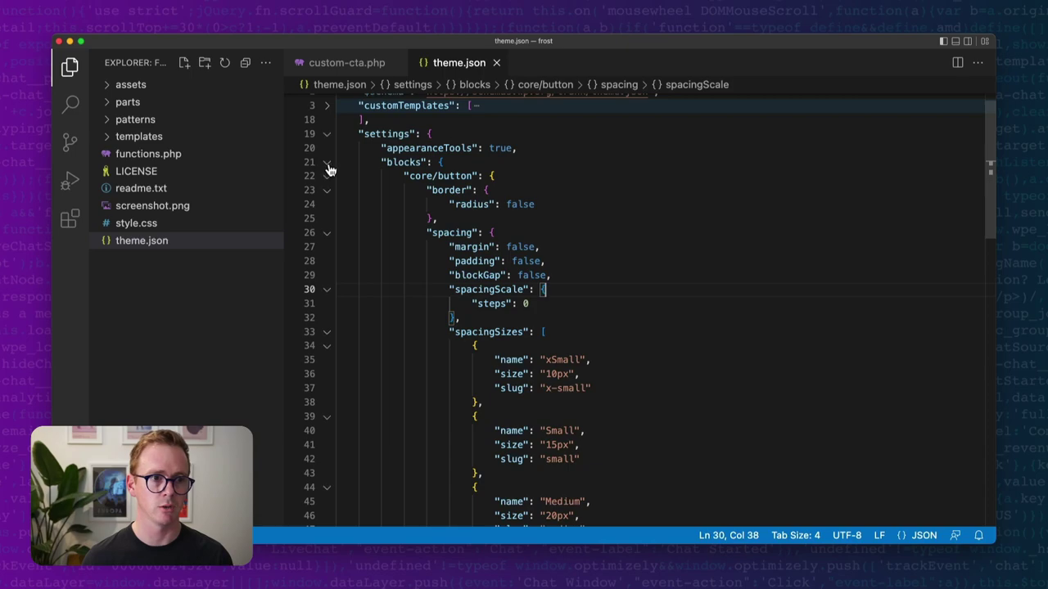
pyautogui.click(325, 162)
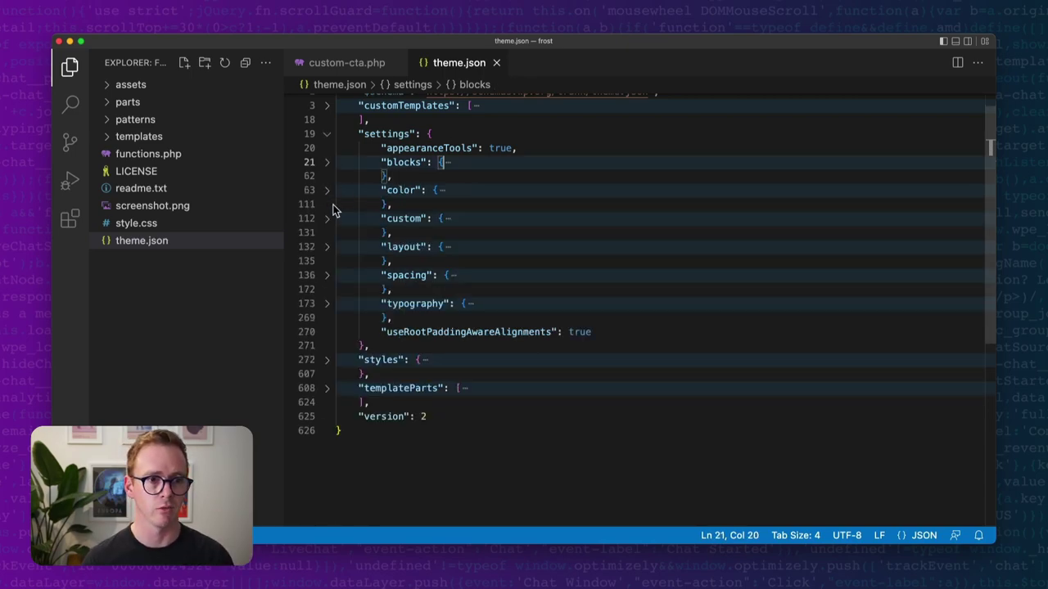
pyautogui.click(328, 281)
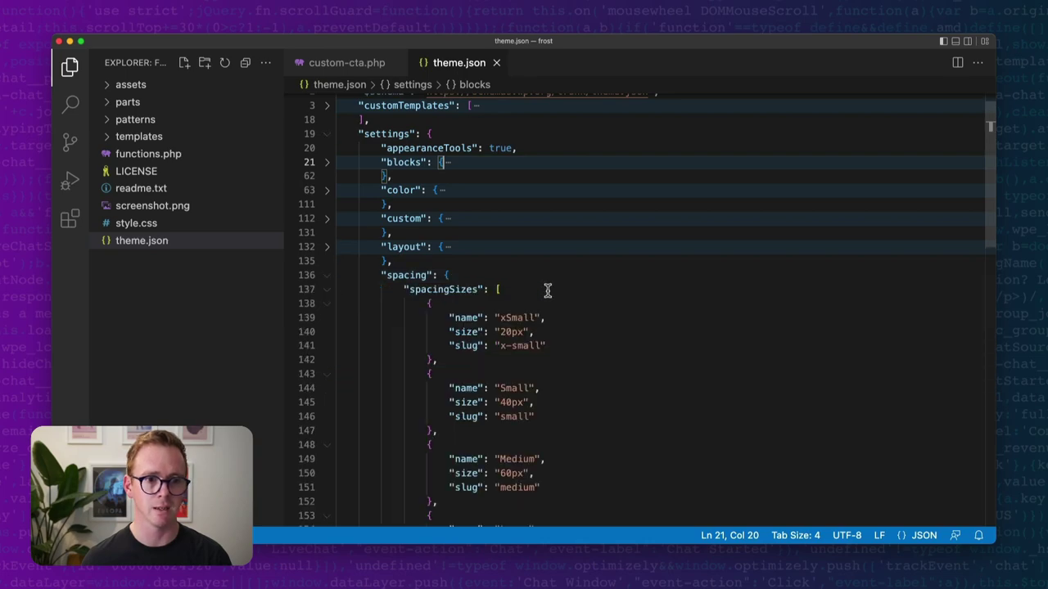
pyautogui.scroll(-10, 546, 291)
pyautogui.scroll(13, 546, 290)
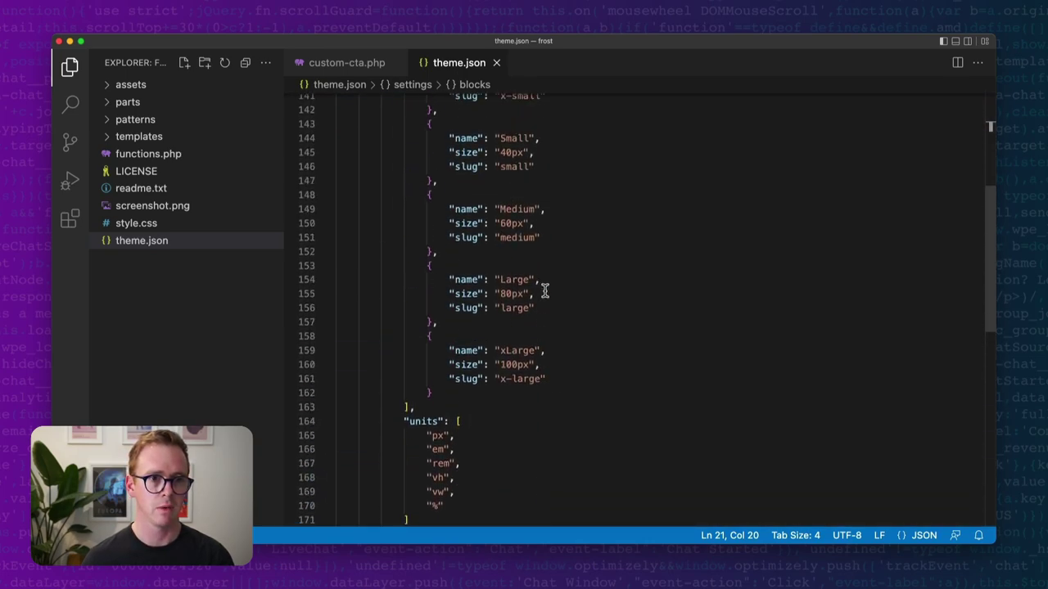
pyautogui.click(467, 295)
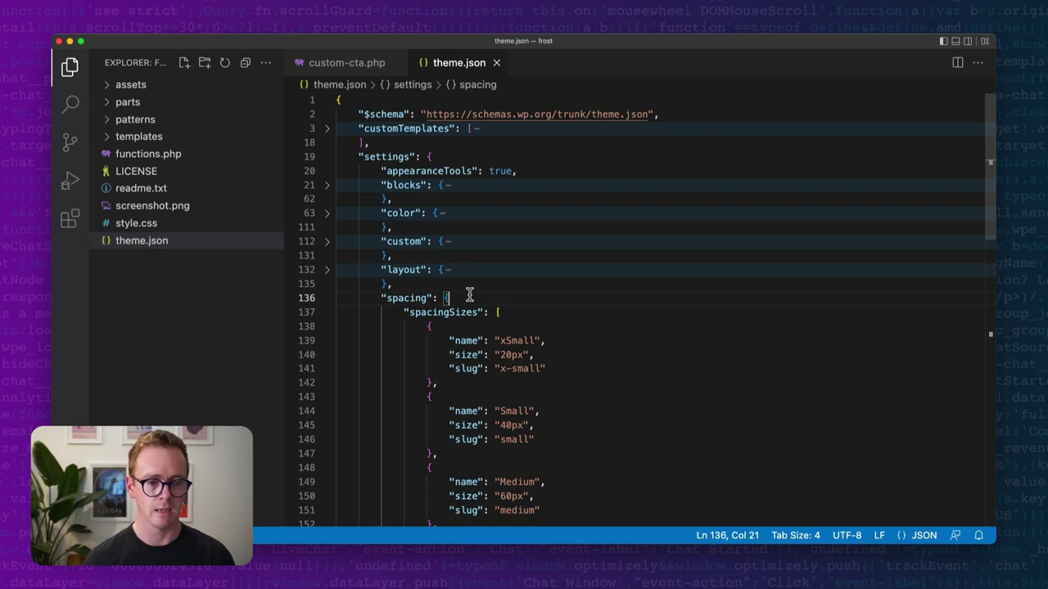
pyautogui.press('Return')
pyautogui.write('"p')
pyautogui.press('Return')
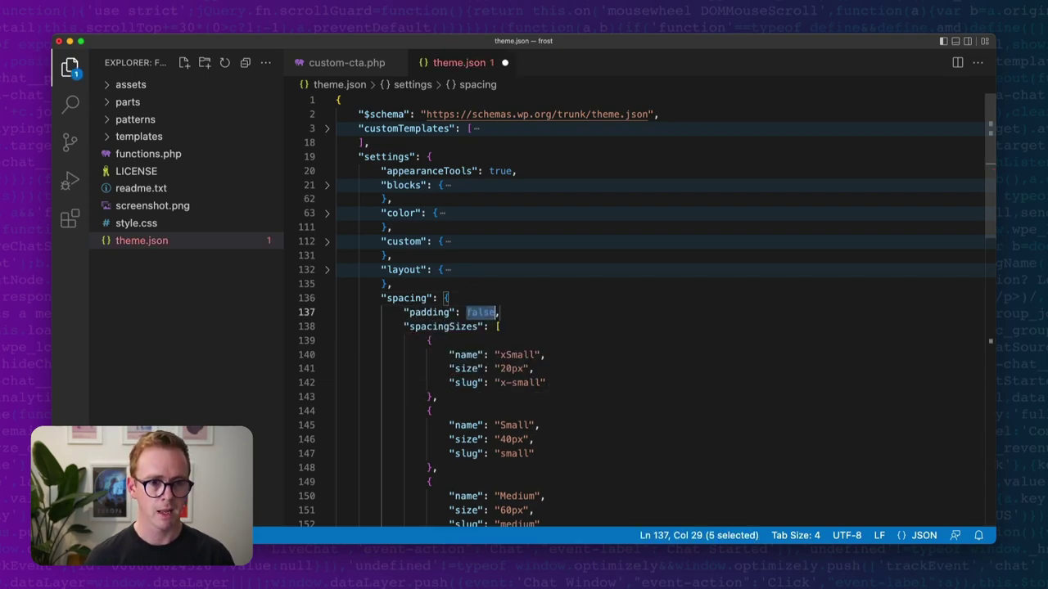
pyautogui.press('cmd+s')
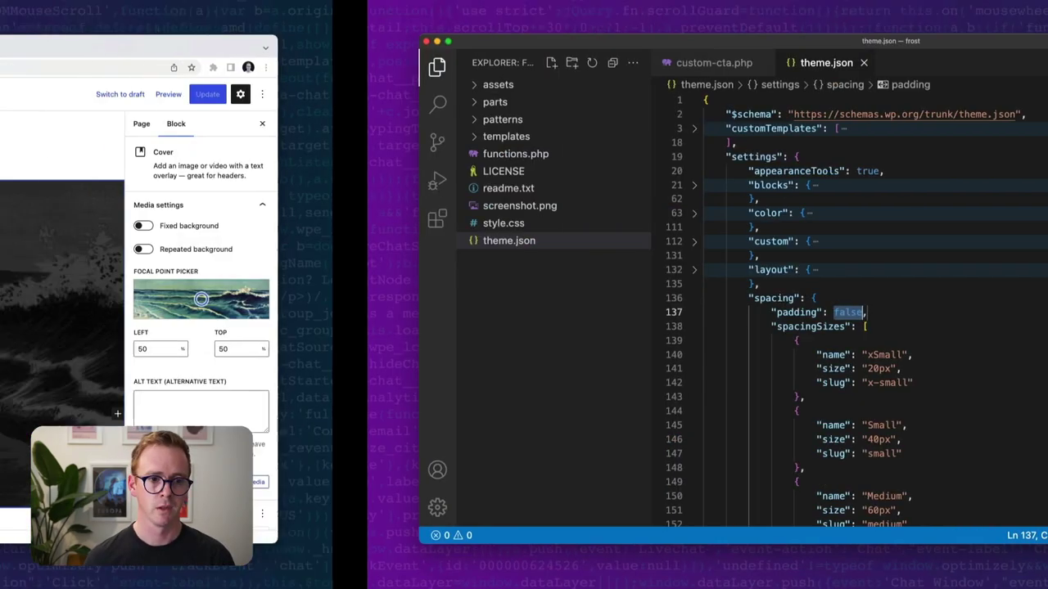
# Step: Reload the WordPress page editor and check which Dimensions options the Cover block offers
pyautogui.press('cmd+r')
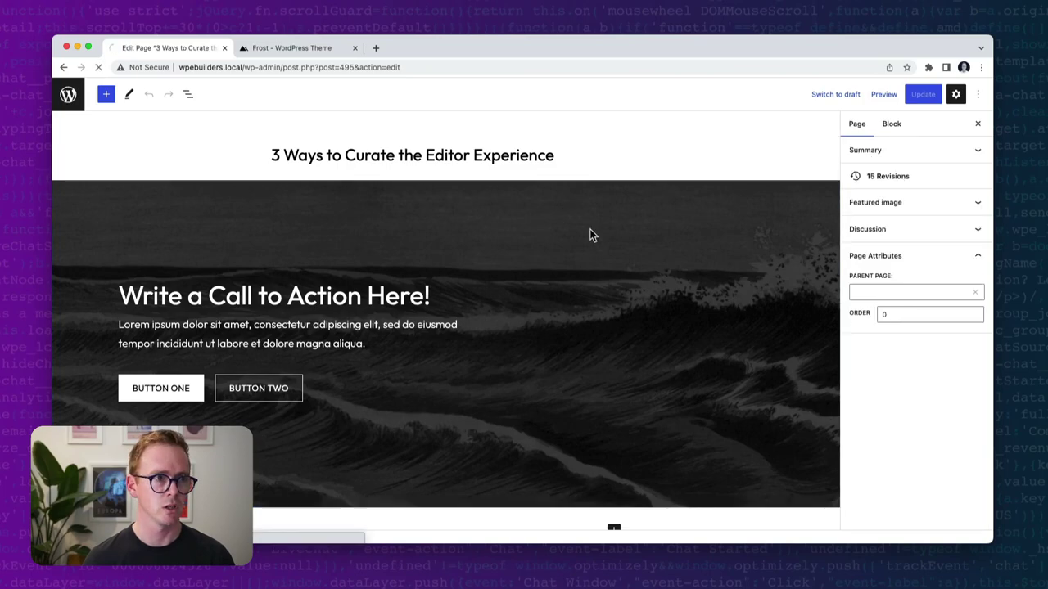
pyautogui.click(441, 214)
pyautogui.scroll(-3, 950, 483)
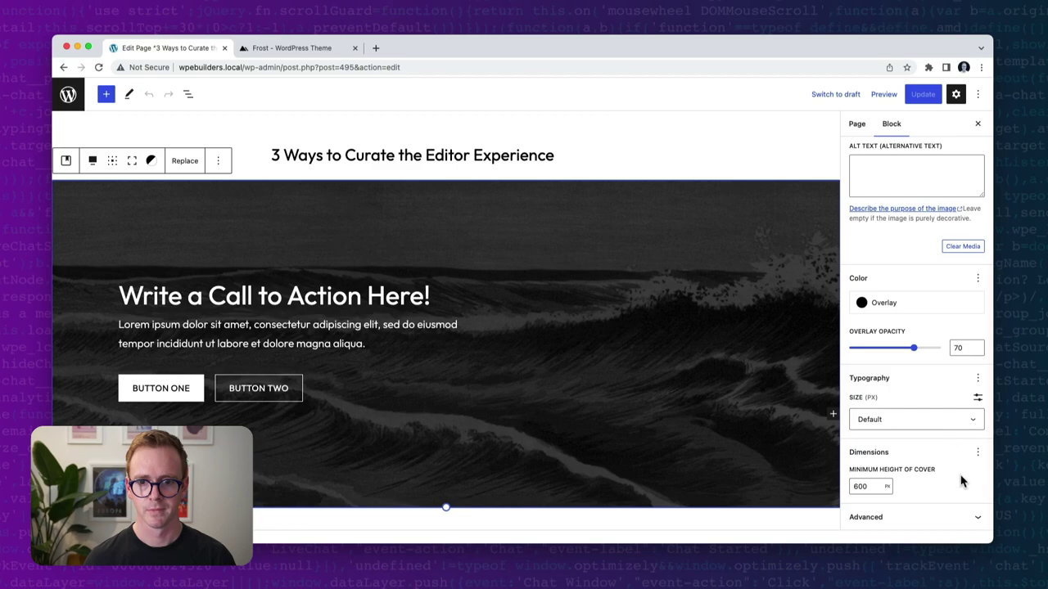
pyautogui.click(976, 453)
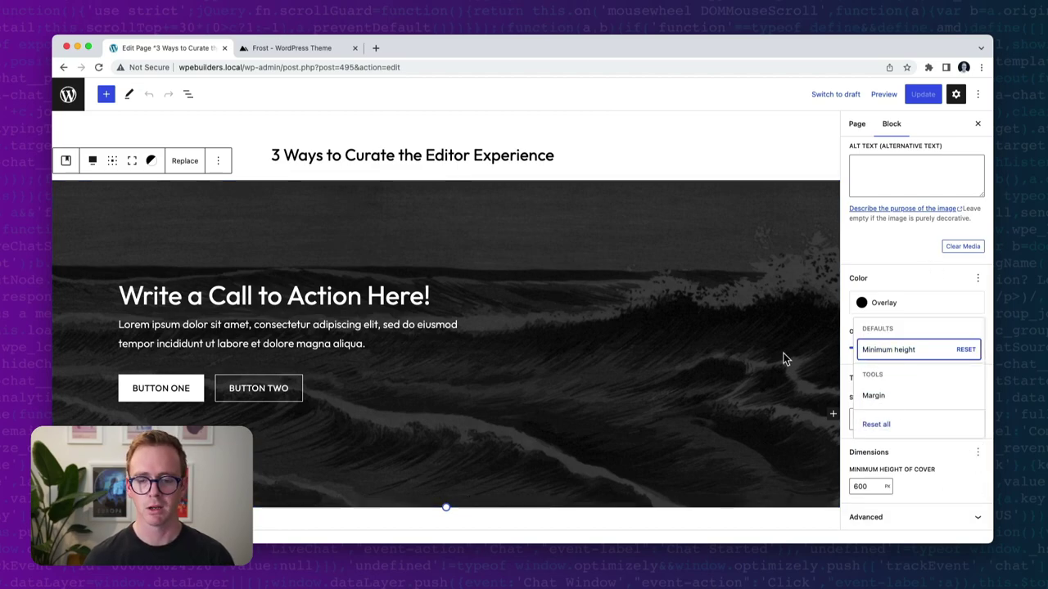
# Step: Switch to VS Code and add "margin": false below the padding entry in theme.json's global "spacing" settings
pyautogui.hotkey('ctrl', 'Right')
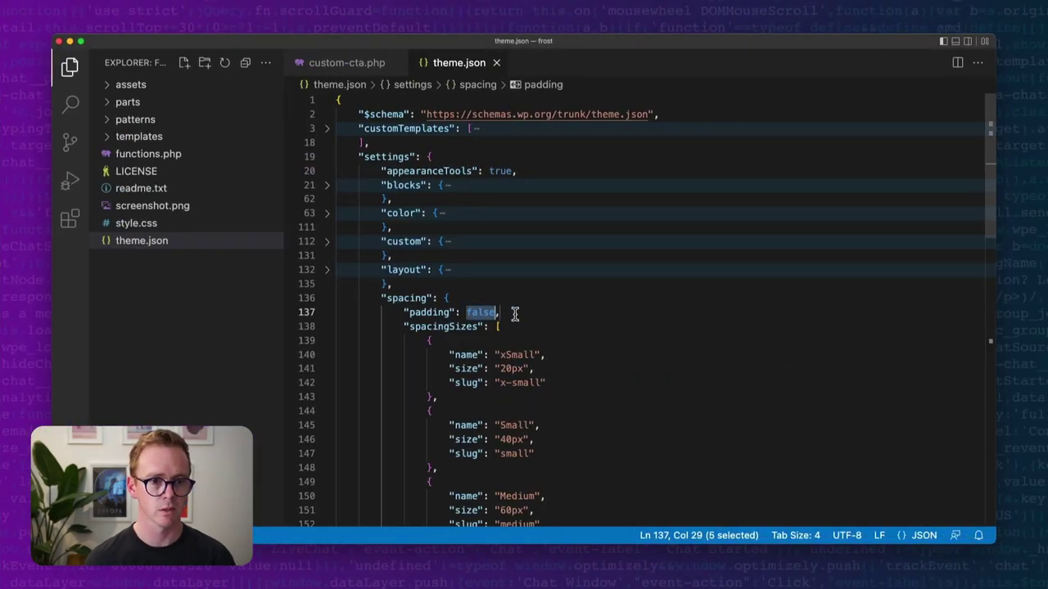
pyautogui.click(513, 314)
pyautogui.press('Return')
pyautogui.write('"mar')
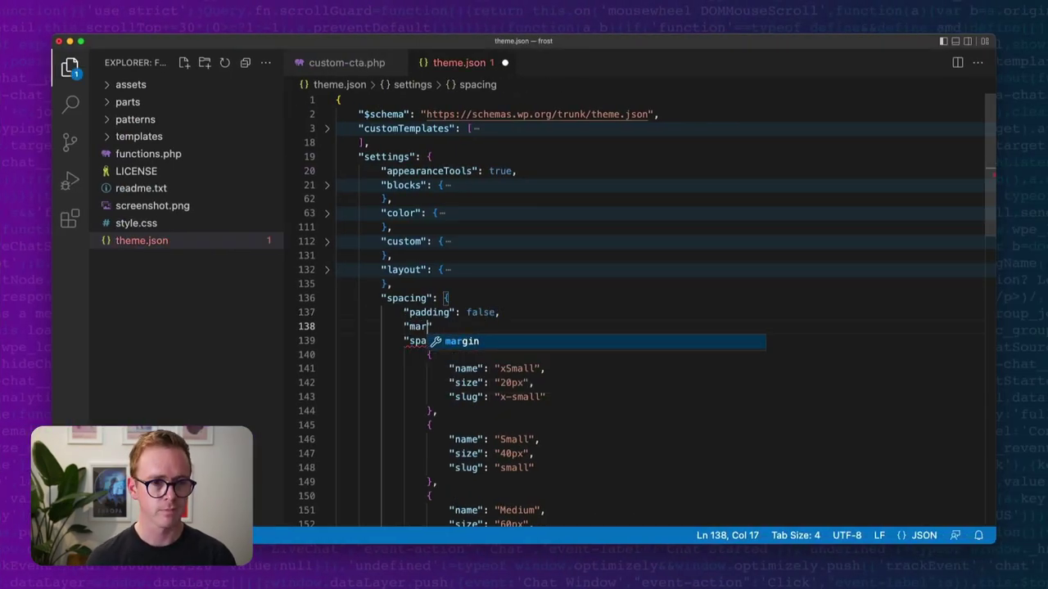
pyautogui.press('Return')
# Step: Reload the WordPress page editor and check the dimension controls of the Cover, heading and paragraph blocks
pyautogui.hotkey('ctrl', 'Left')
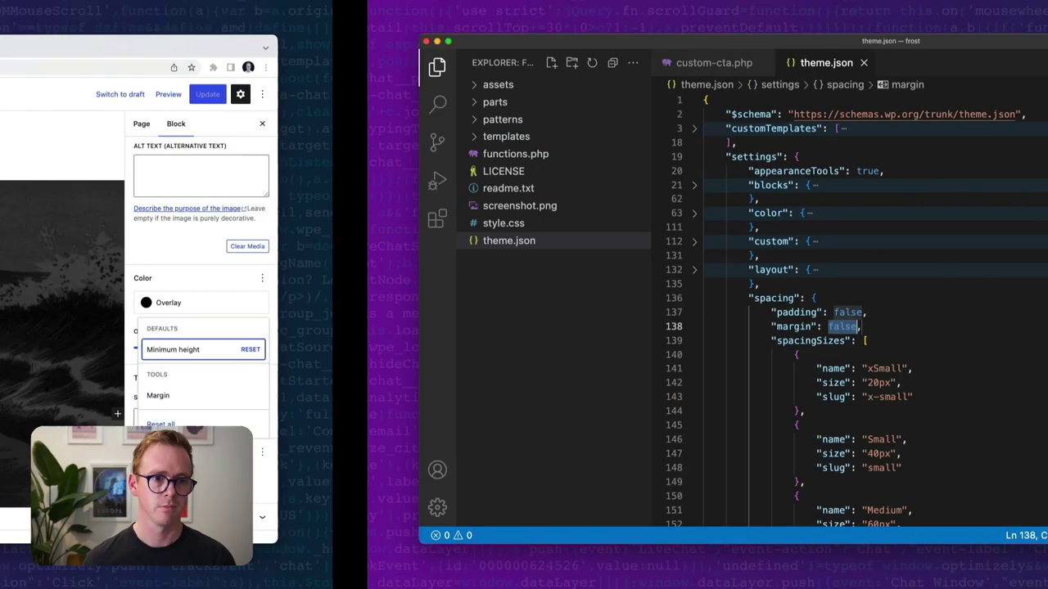
pyautogui.press('super+r')
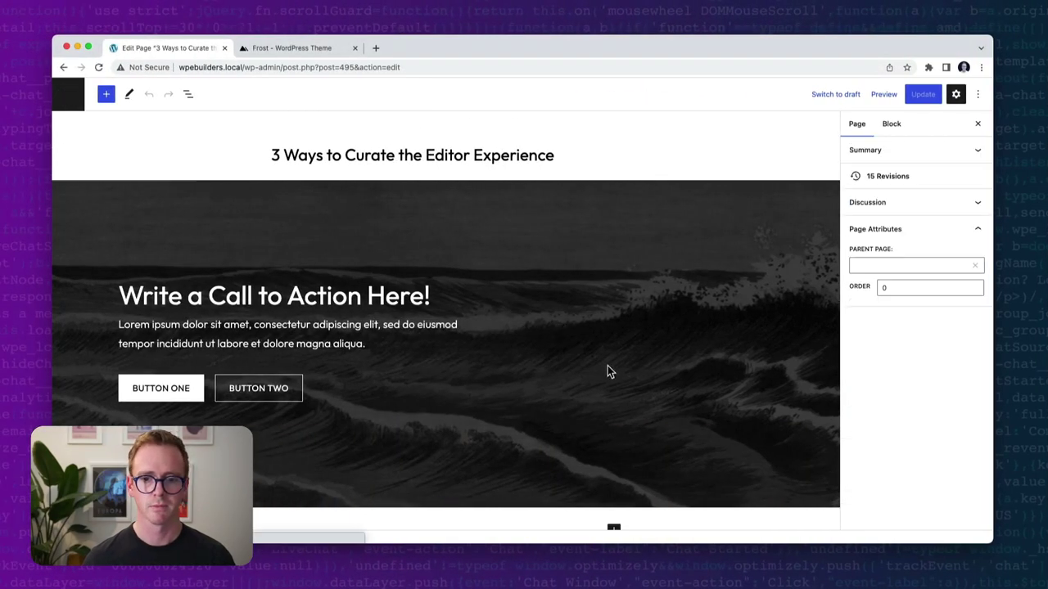
pyautogui.click(347, 241)
pyautogui.scroll(-5, 952, 395)
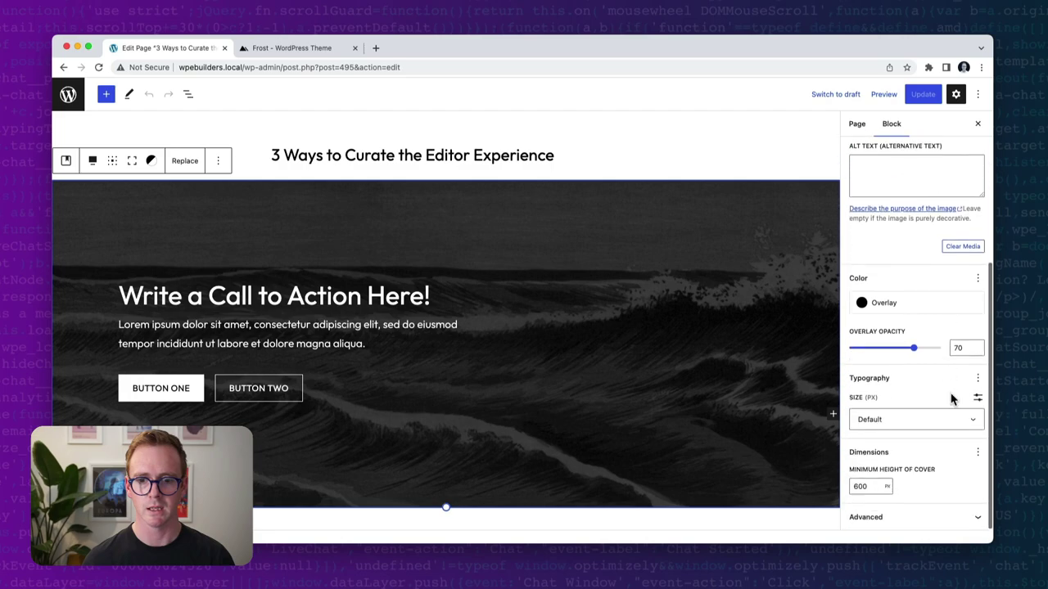
pyautogui.click(978, 453)
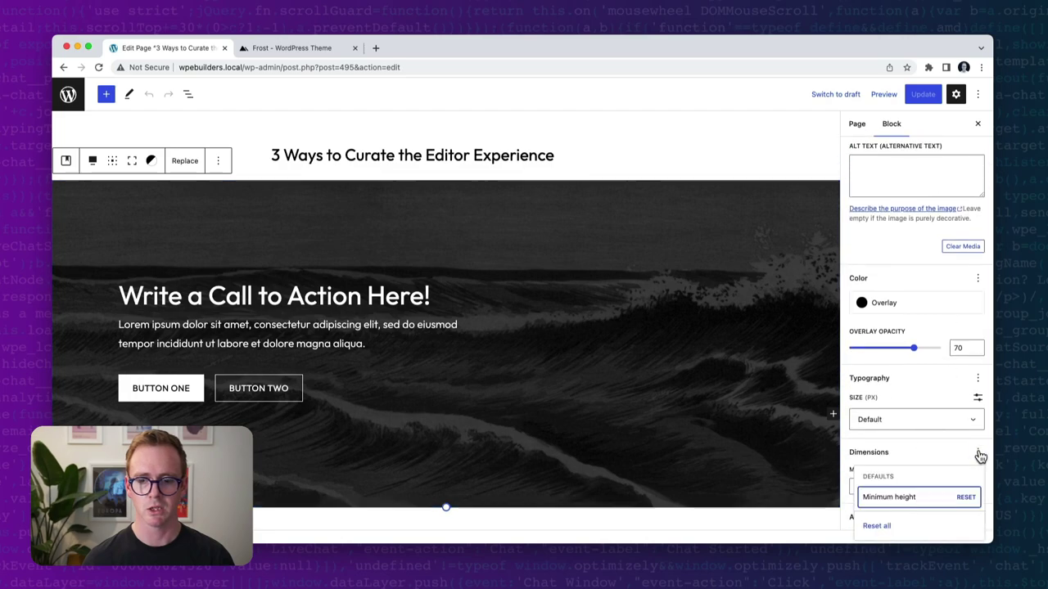
pyautogui.click(350, 295)
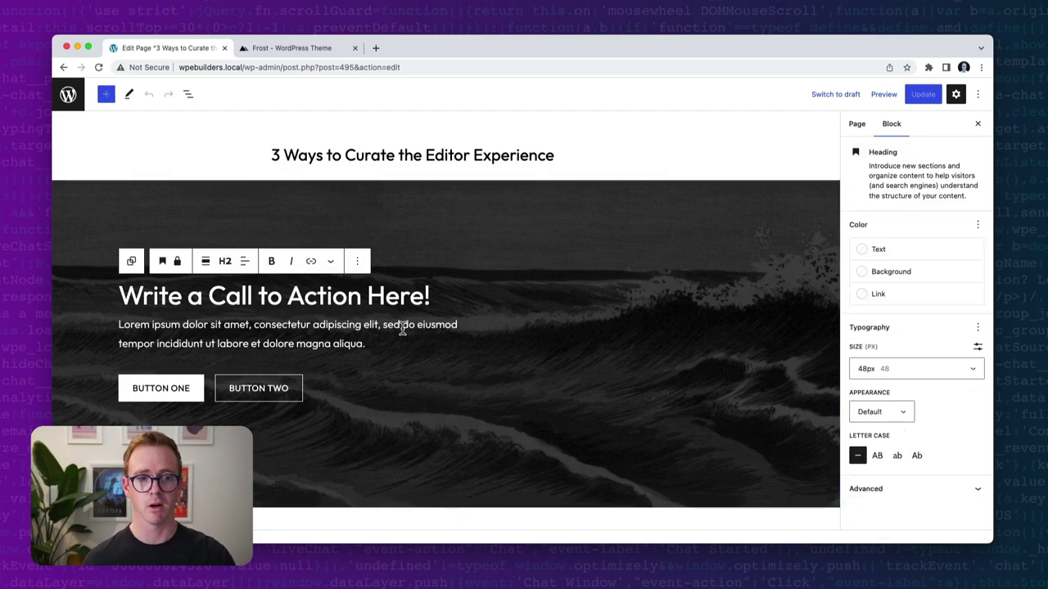
pyautogui.click(374, 326)
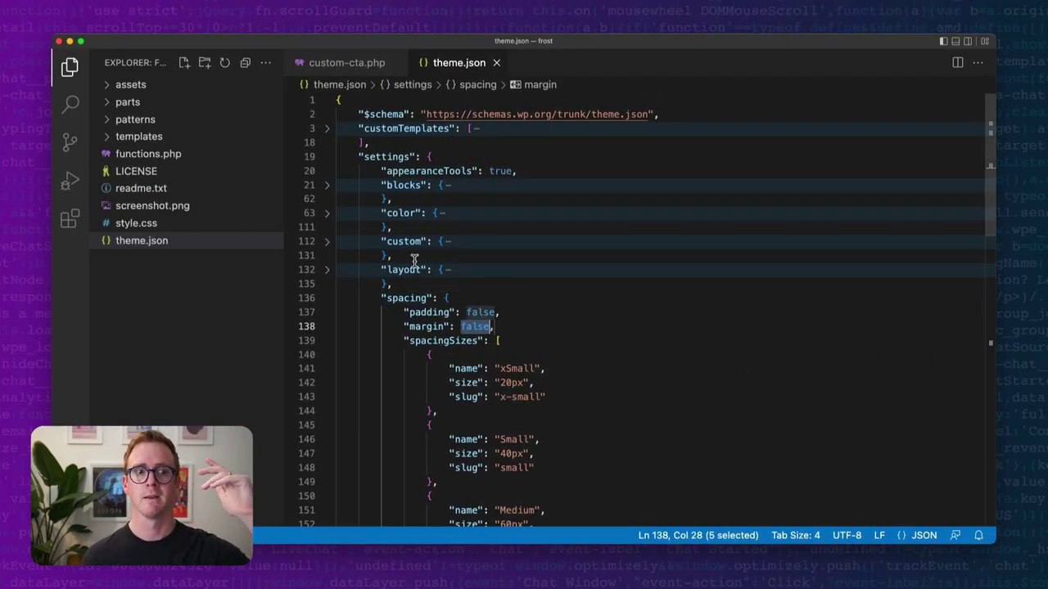
# Step: Switch to VS Code and delete the padding and margin entries from theme.json's global "spacing" settings
pyautogui.scroll(-5, 467, 284)
pyautogui.scroll(3, 467, 284)
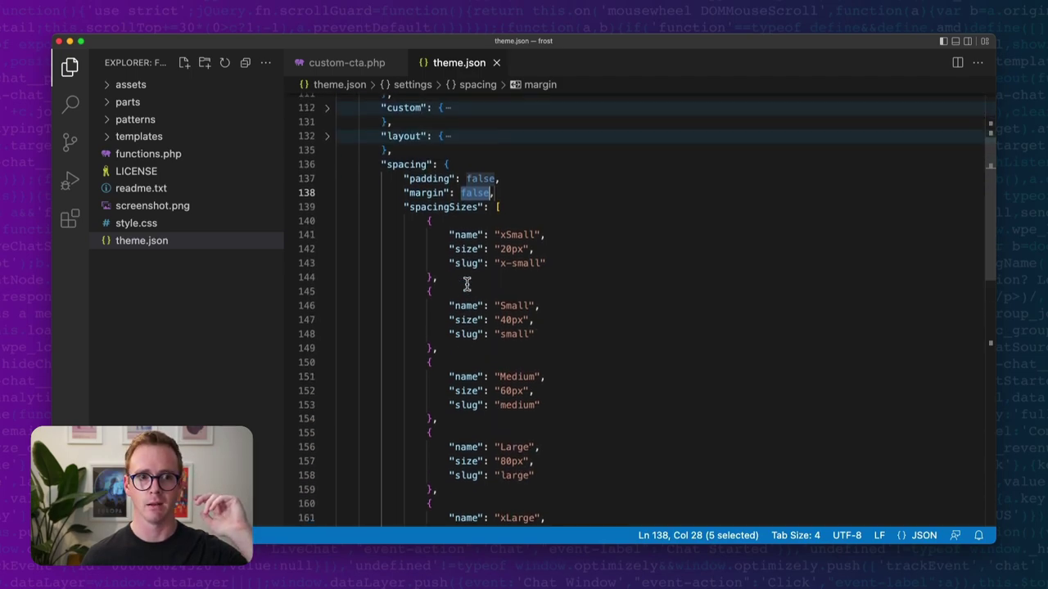
pyautogui.scroll(3, 467, 284)
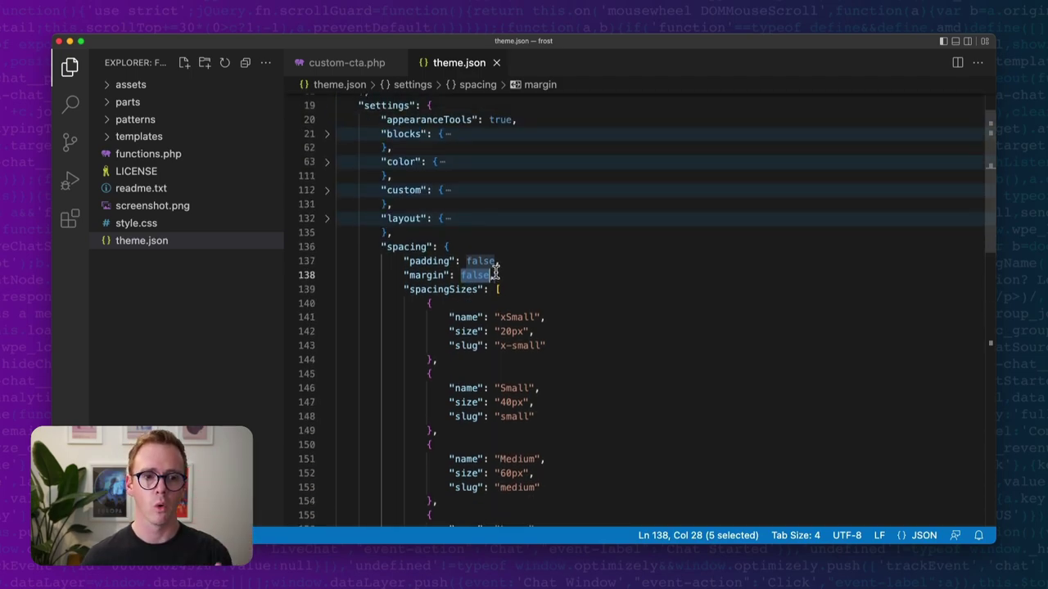
pyautogui.moveTo(496, 276); pyautogui.dragTo(320, 263)
pyautogui.press('BackSpace')
pyautogui.press('BackSpace')
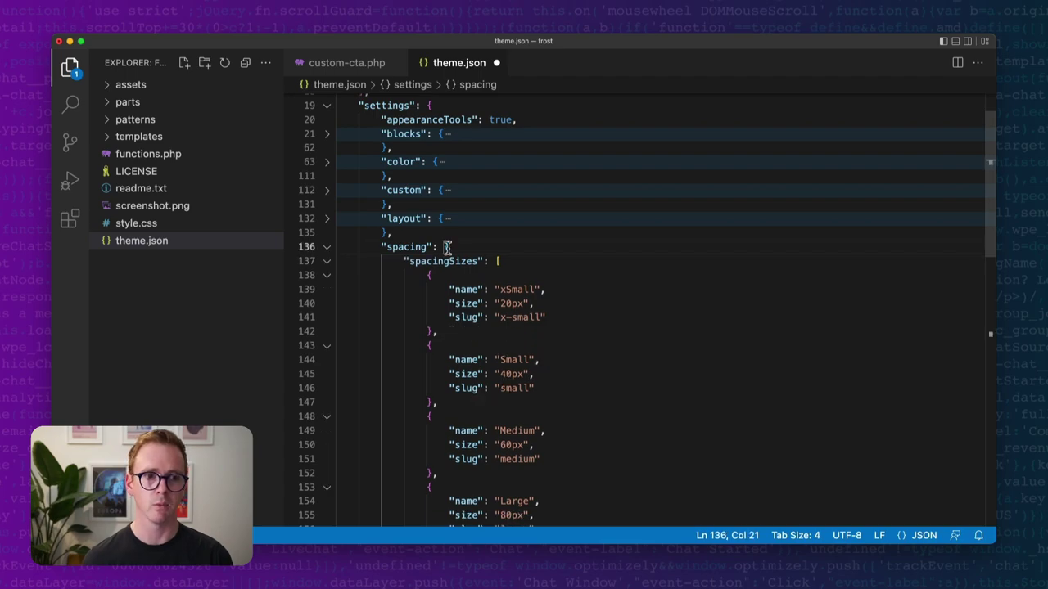
# Step: Expand the "blocks" settings in theme.json and review core/button's border and spacing entries
pyautogui.scroll(2, 391, 155)
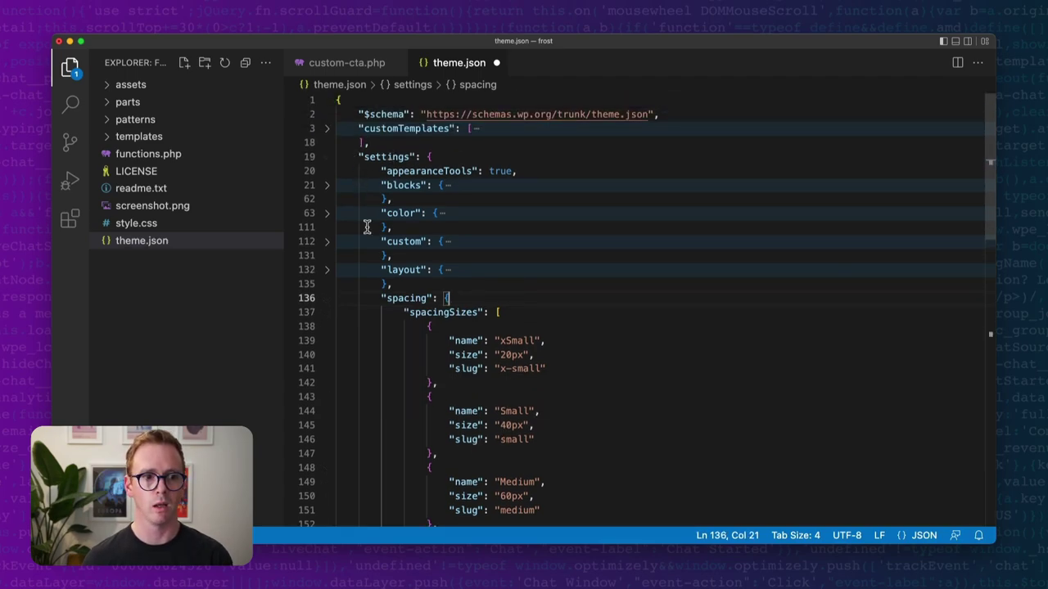
pyautogui.click(328, 186)
pyautogui.scroll(-1, 470, 209)
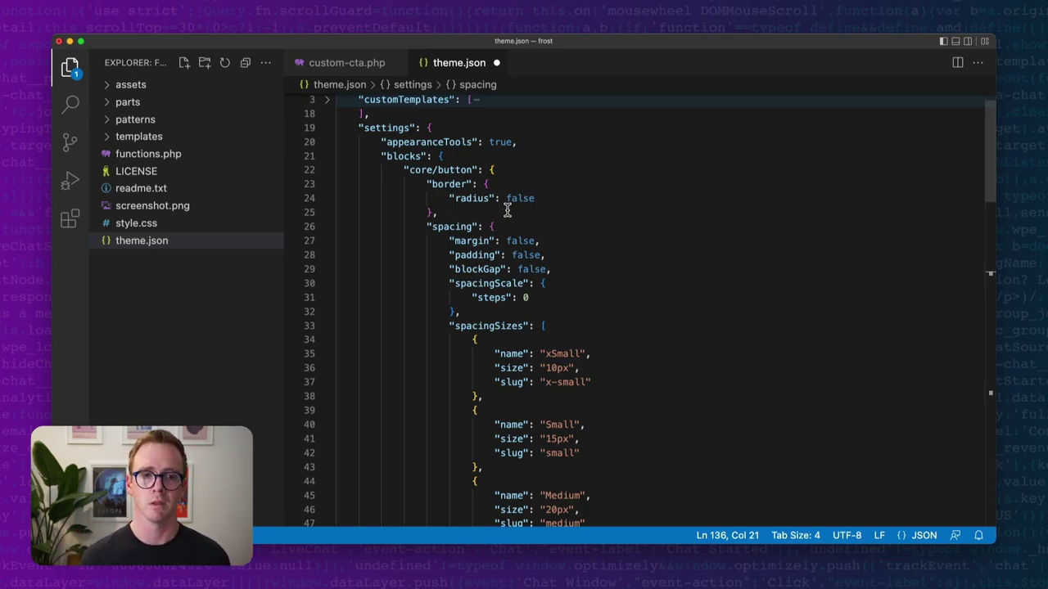
# Step: Switch to the WordPress editor in the browser and compare the Cover and heading blocks' settings
pyautogui.hotkey('ctrl', 'Left')
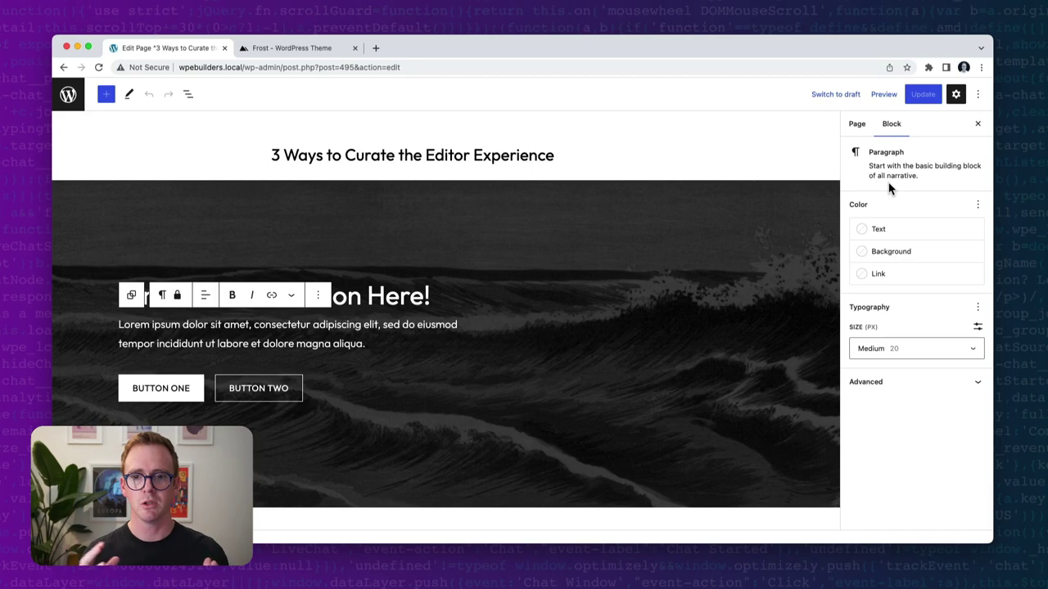
pyautogui.click(477, 230)
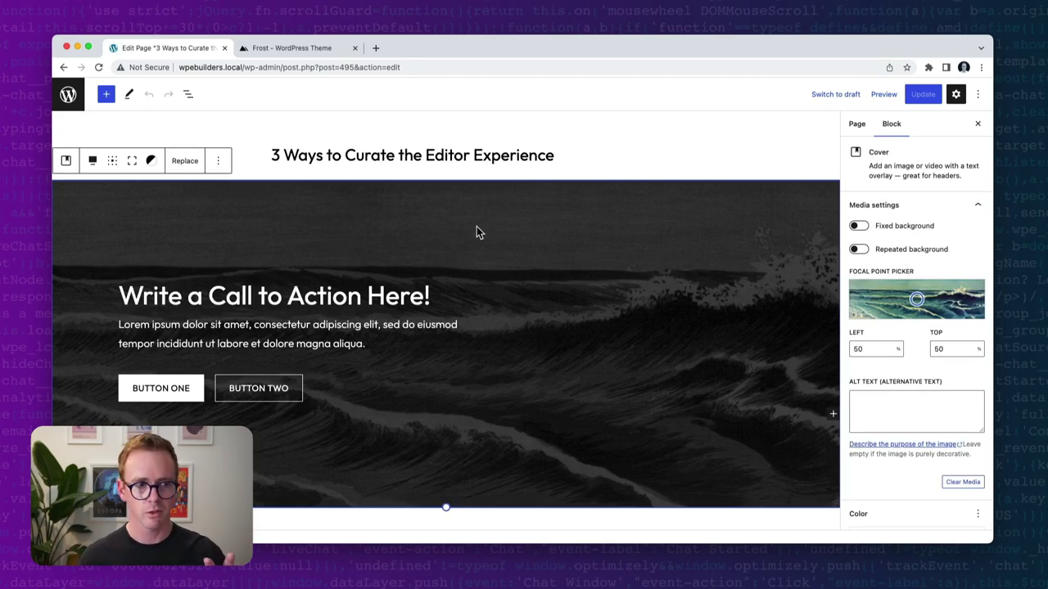
pyautogui.click(424, 299)
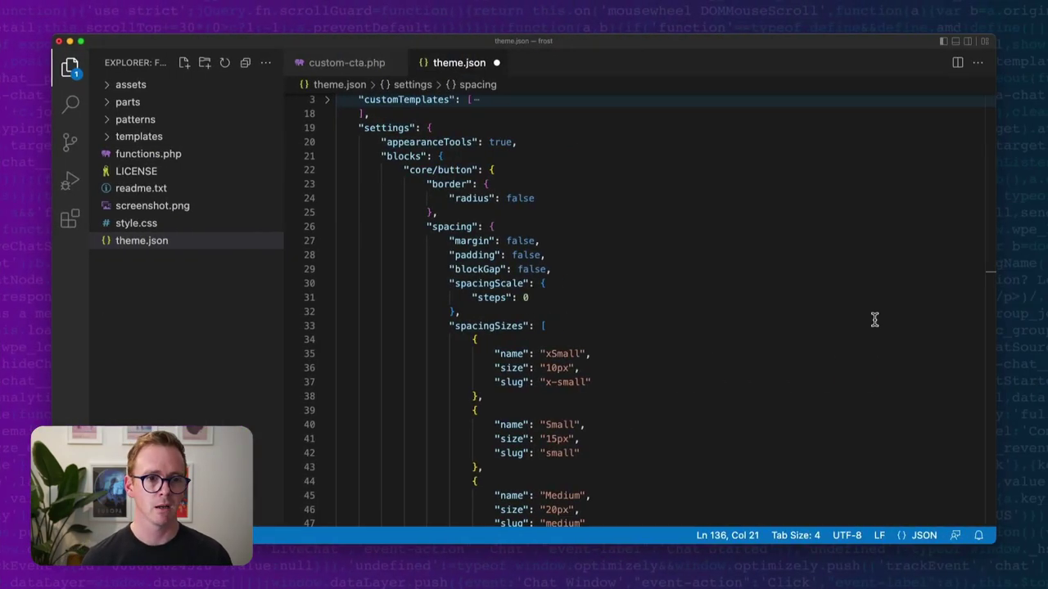
# Step: Undo the edits in theme.json until core/button's border, margin, padding and blockGap restrictions and the global spacing restrictions are removed, and save the file
pyautogui.click(640, 224)
pyautogui.press('super+z')
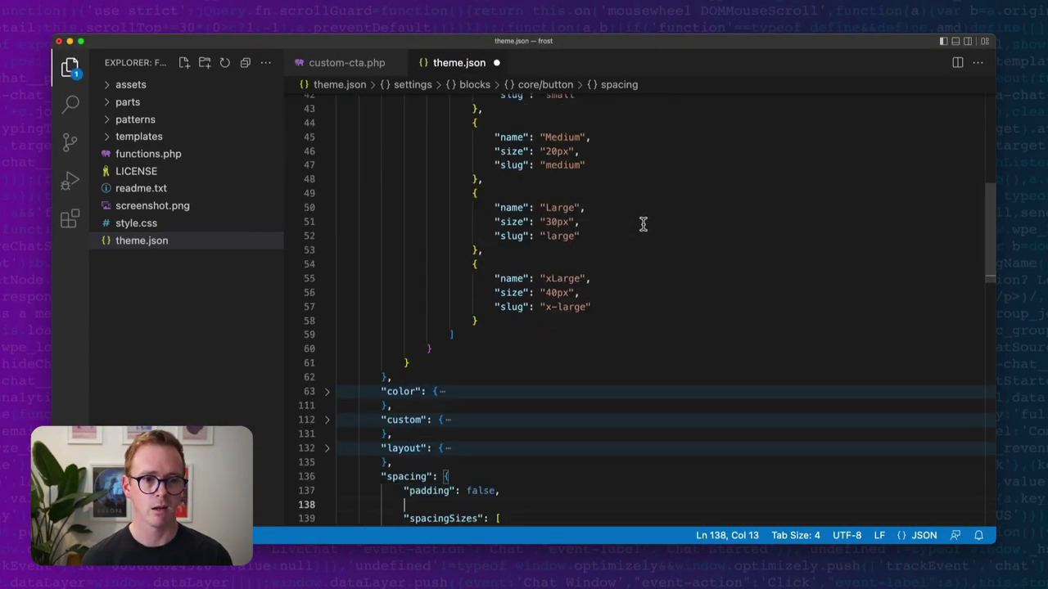
pyautogui.press('super+z')
pyautogui.press('super+z')
pyautogui.press('super+z')
pyautogui.press('super+z')
pyautogui.press('super+z')
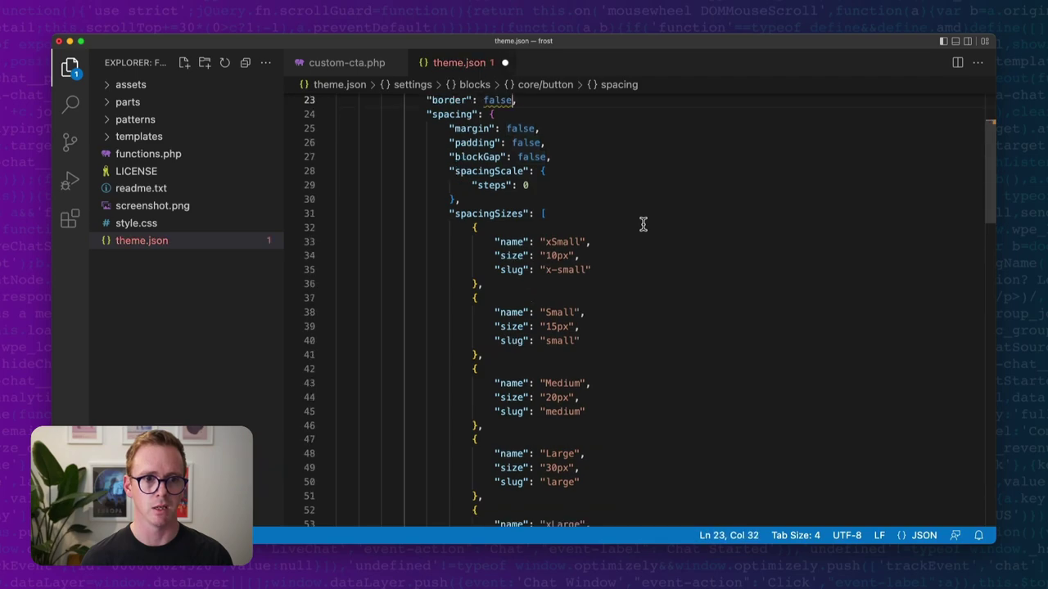
pyautogui.press('super+z')
pyautogui.press('super+z')
pyautogui.press('super+z')
pyautogui.press('super+z')
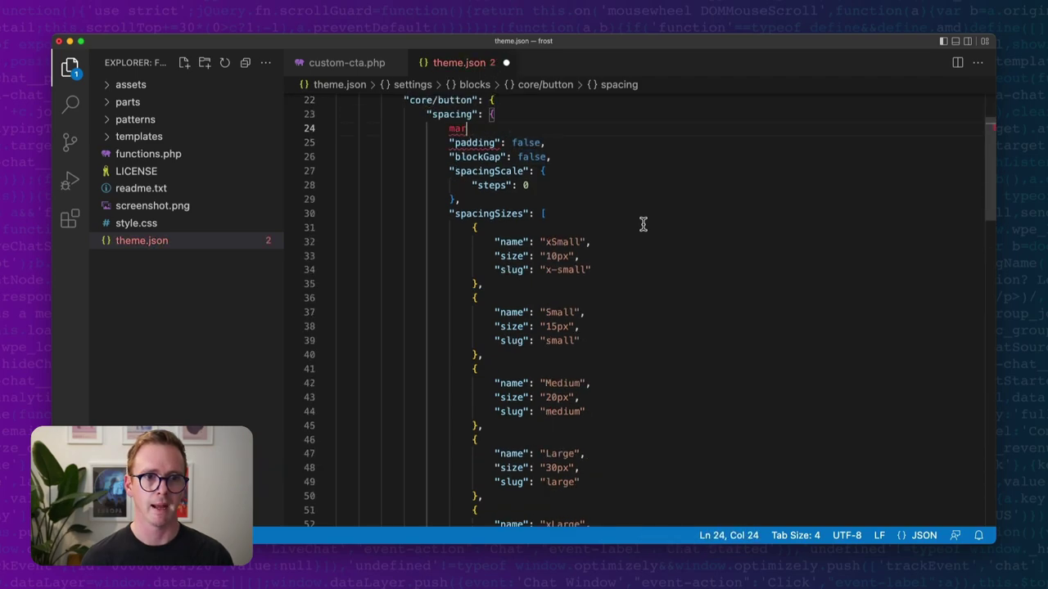
pyautogui.press('super+z')
pyautogui.press('super+z')
pyautogui.press('super+z')
pyautogui.press('super+z')
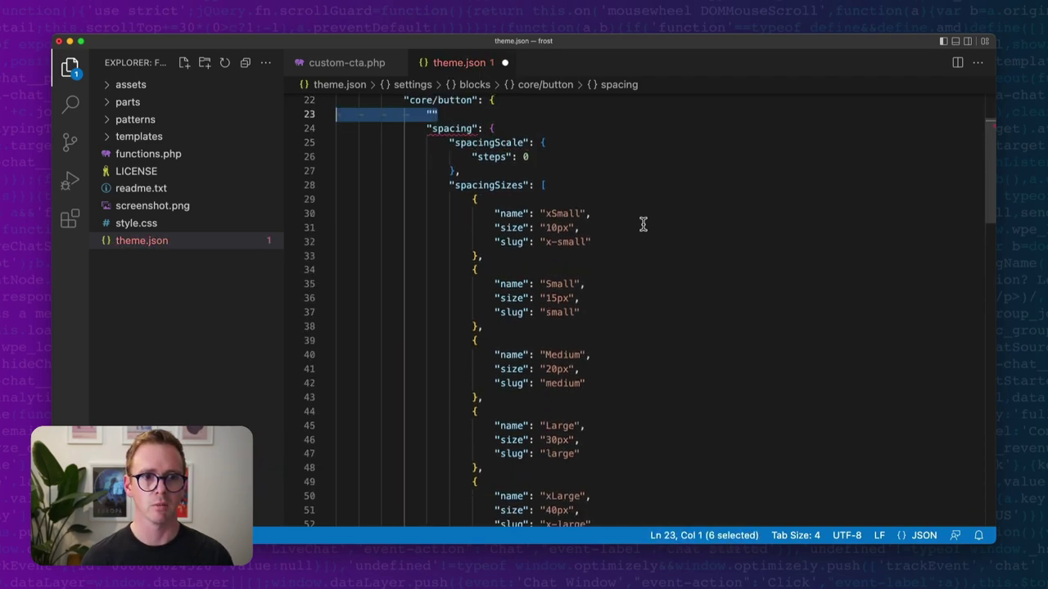
pyautogui.press('super+s')
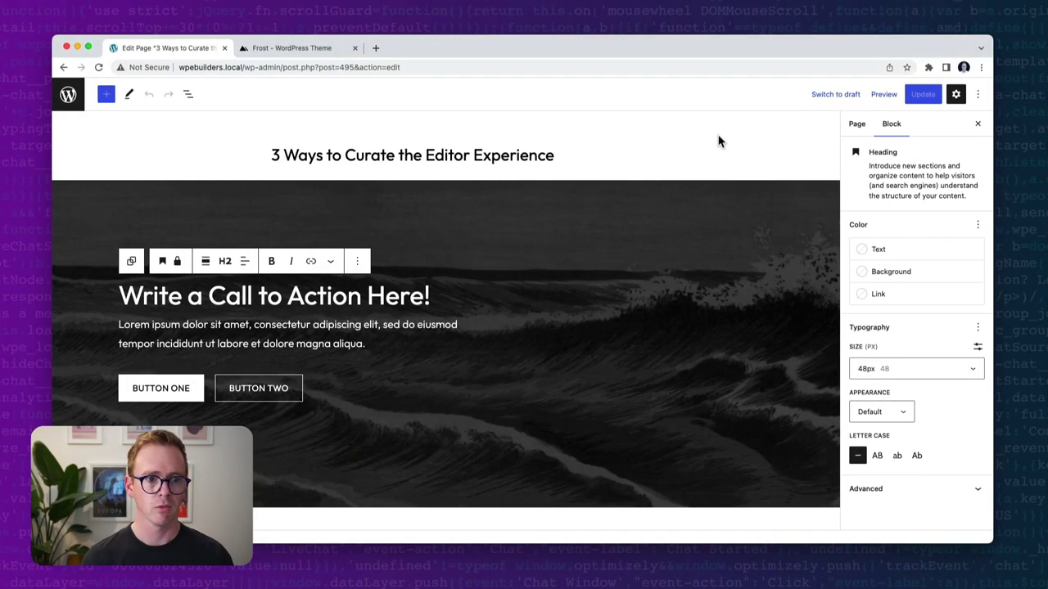
# Step: Switch to the WordPress editor in the browser, reload the page, and inspect the Group, heading, Button Two and Cover blocks with the list view open
pyautogui.press('super+r')
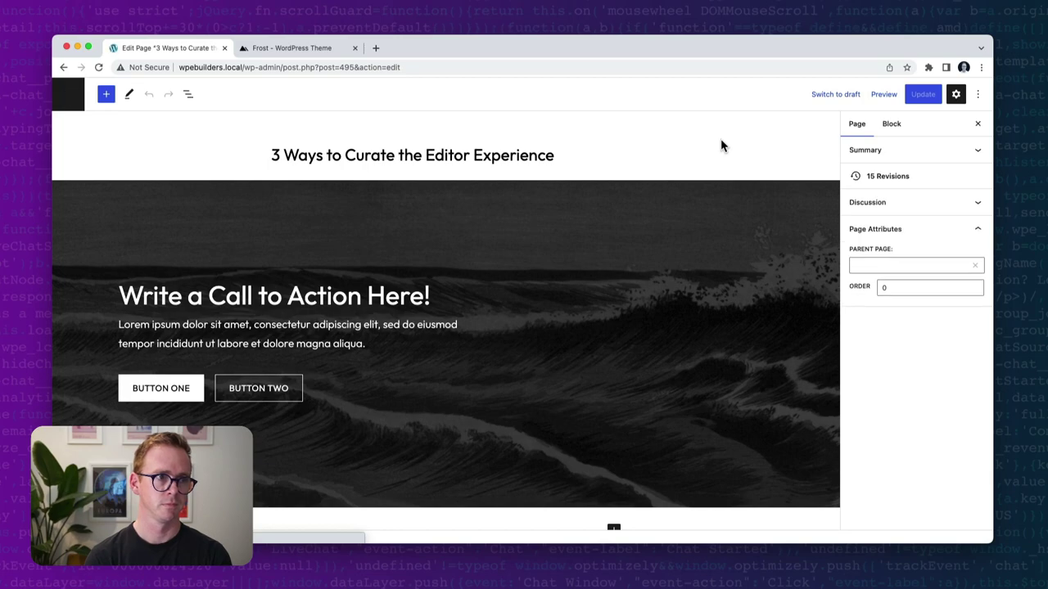
pyautogui.click(318, 312)
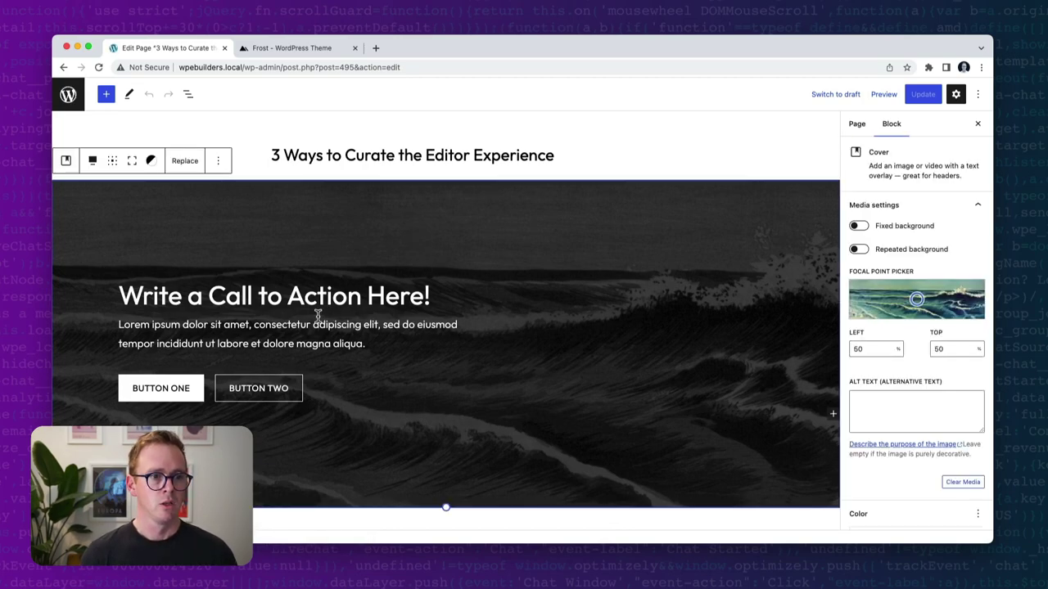
pyautogui.click(317, 312)
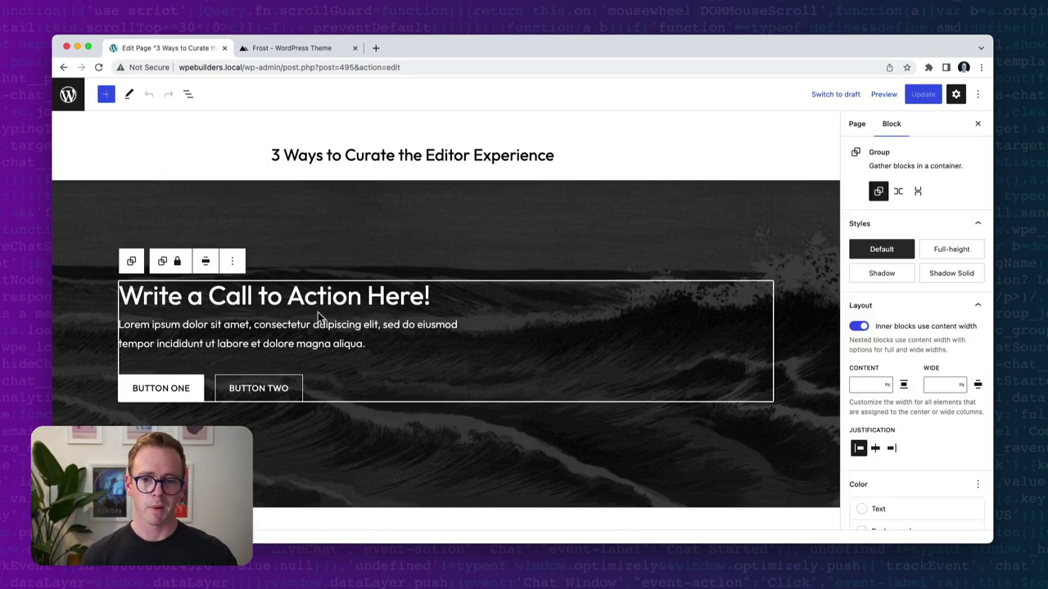
pyautogui.click(188, 96)
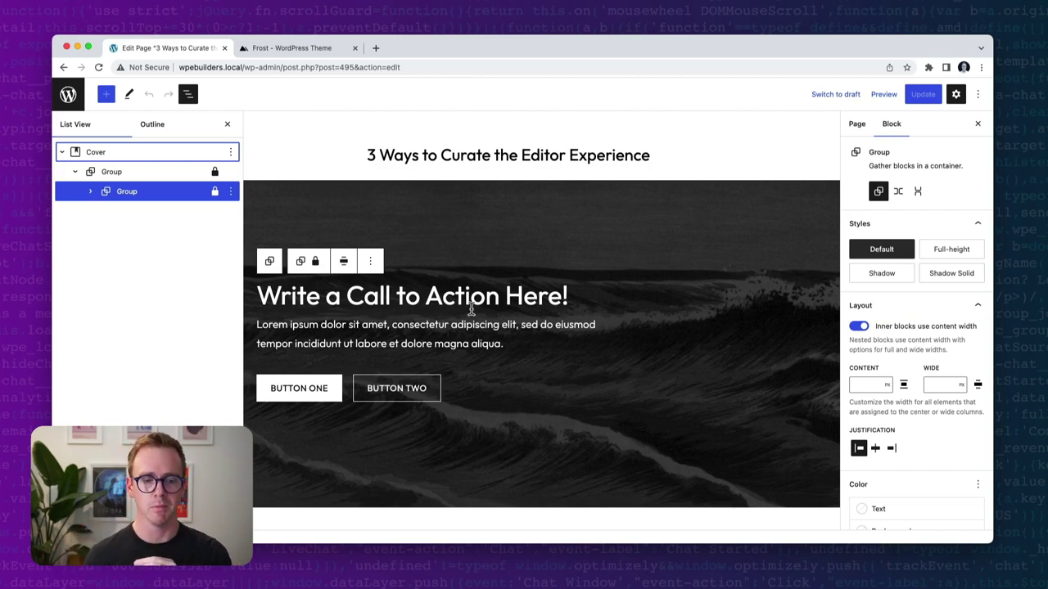
pyautogui.click(496, 282)
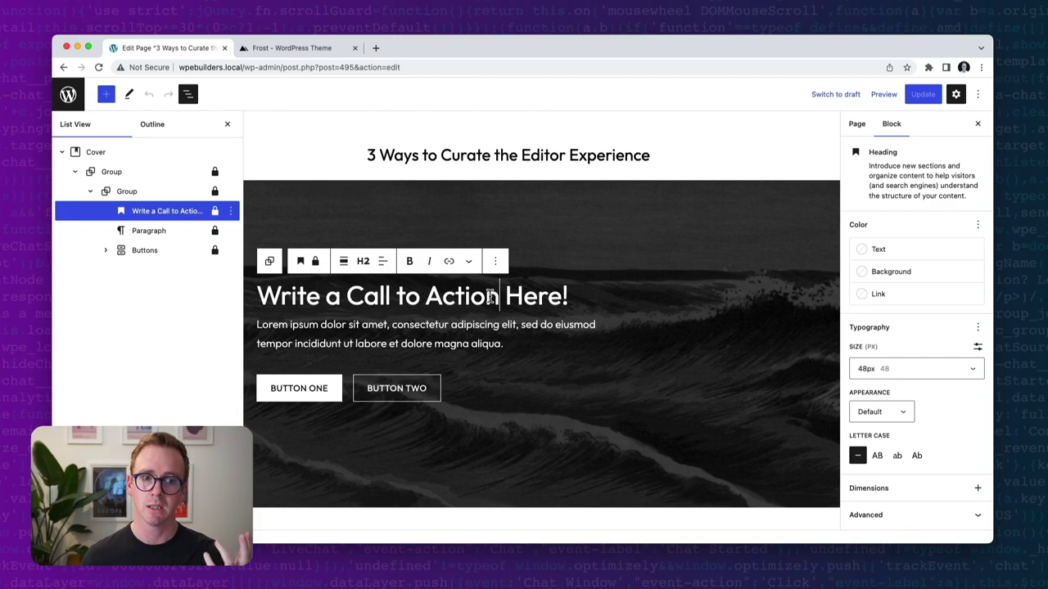
pyautogui.click(387, 391)
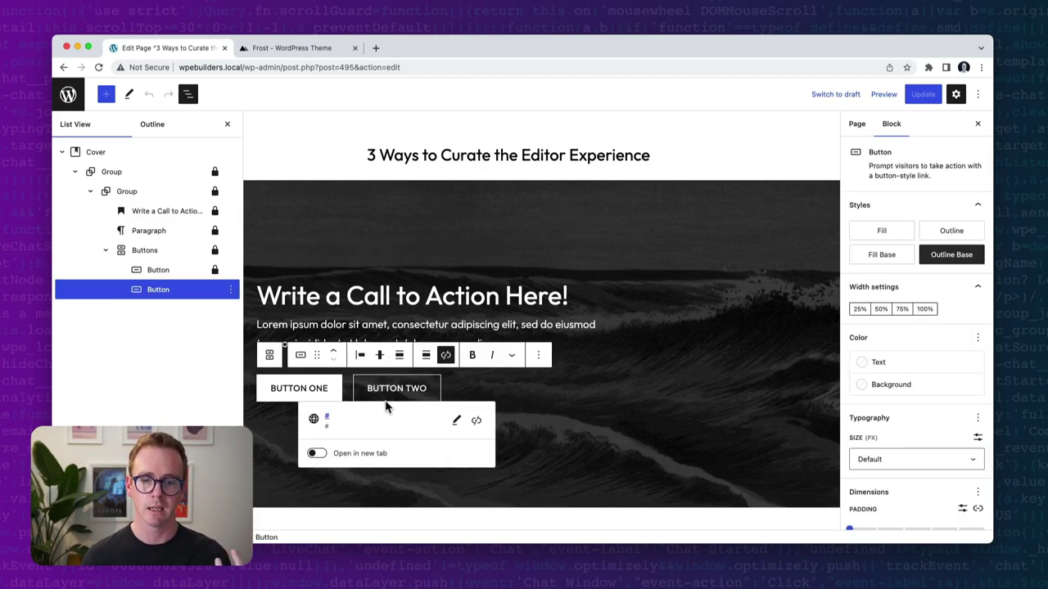
pyautogui.click(448, 261)
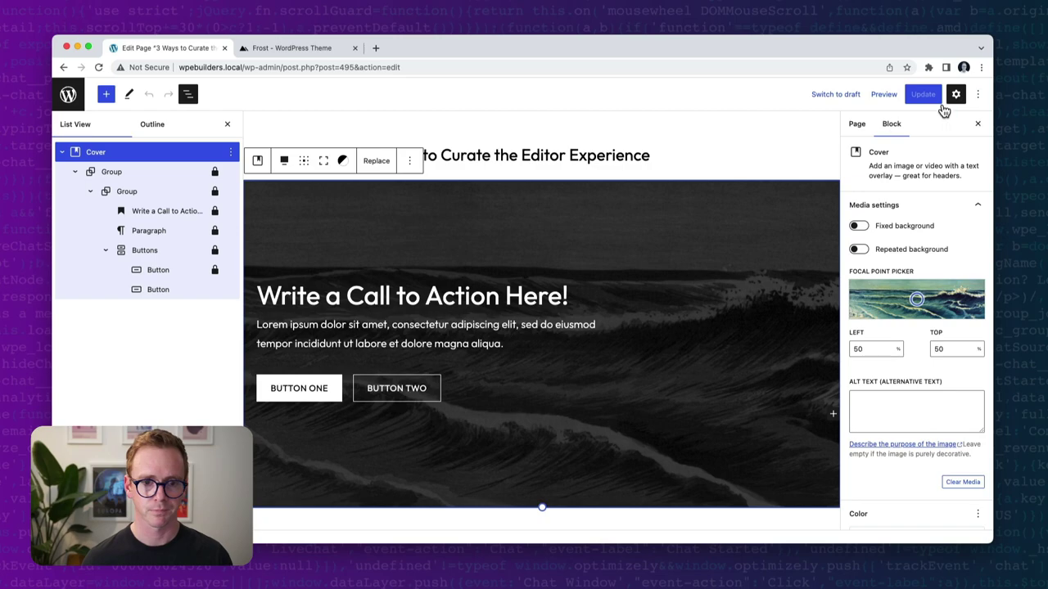
# Step: Switch to VS Code and open custom-cta.php from the patterns folder
pyautogui.hotkey('ctrl', 'Right')
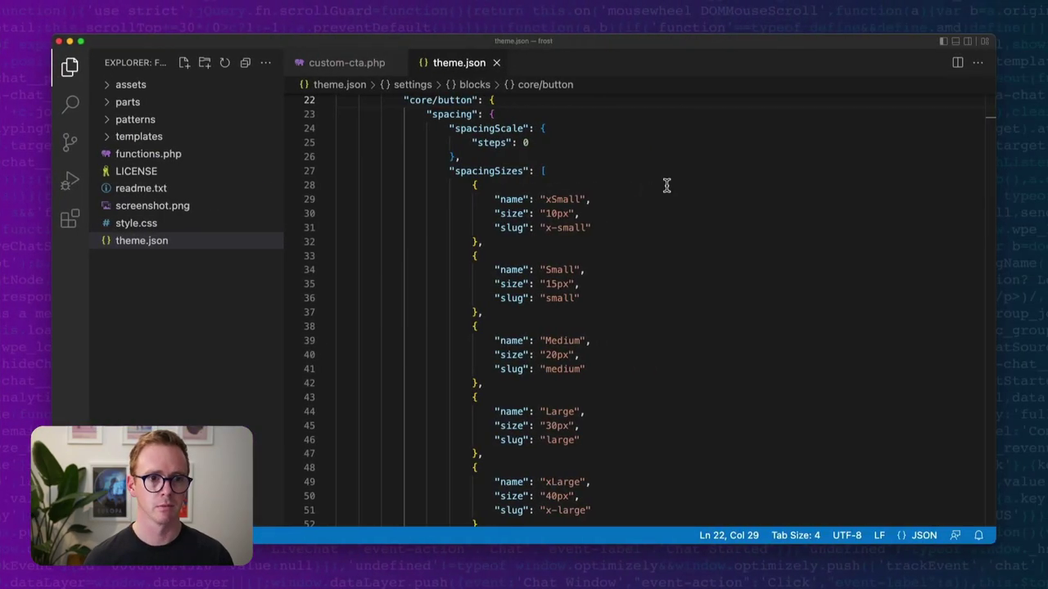
pyautogui.click(125, 120)
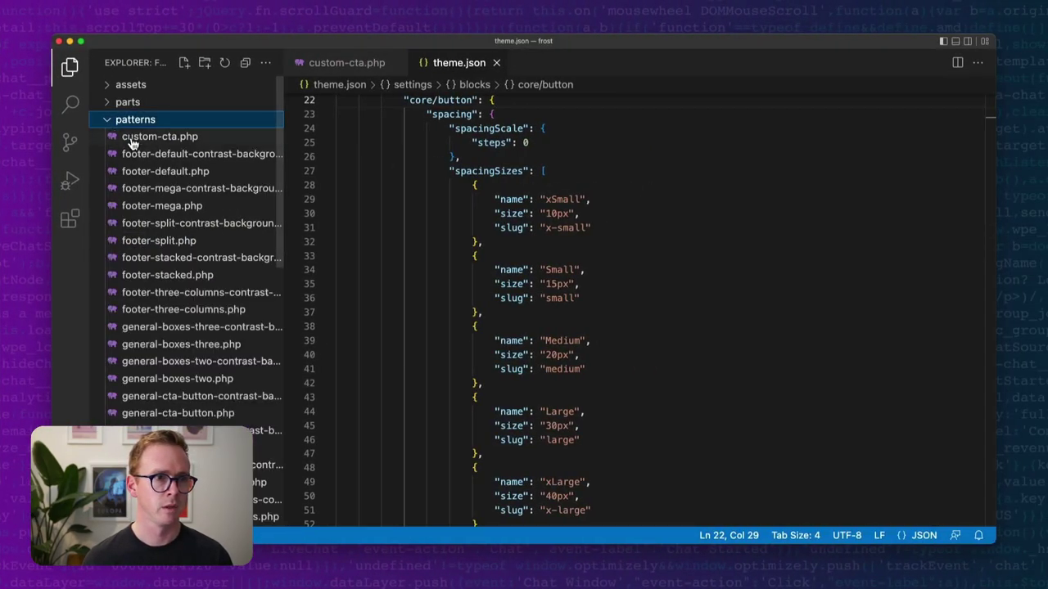
pyautogui.click(183, 136)
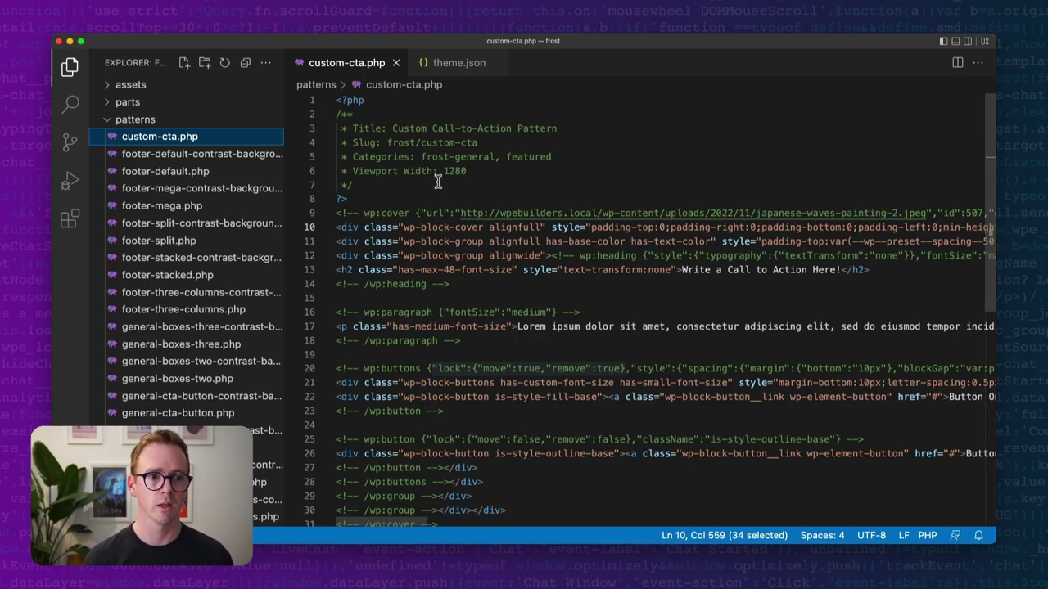
# Step: Add "templateLock":"contentOnly", before the url attribute of the wp:cover block in custom-cta.php, and save the file
pyautogui.click(420, 213)
pyautogui.write('"template')
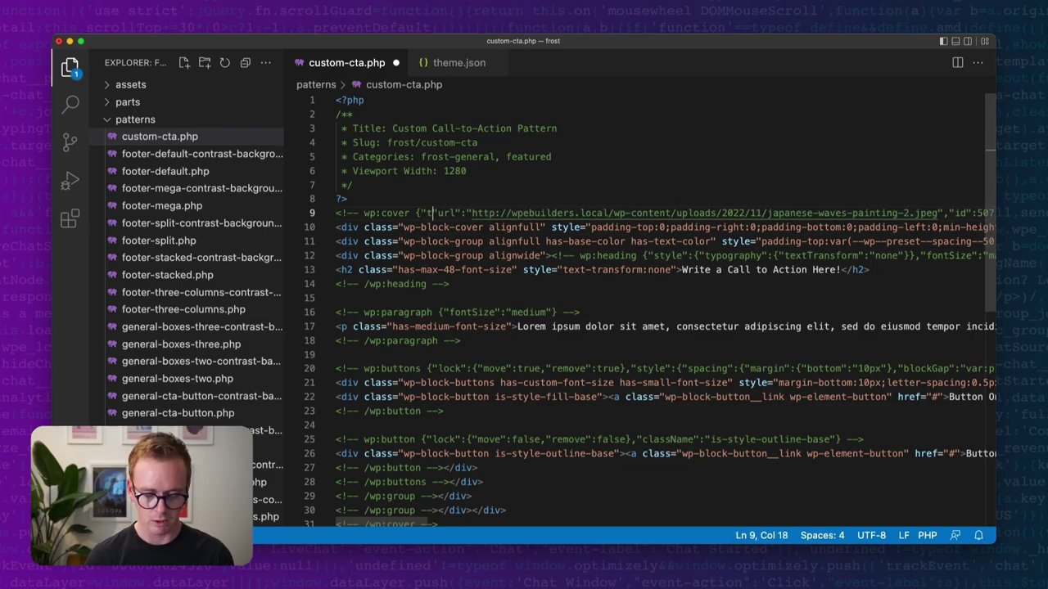
pyautogui.write('Lock')
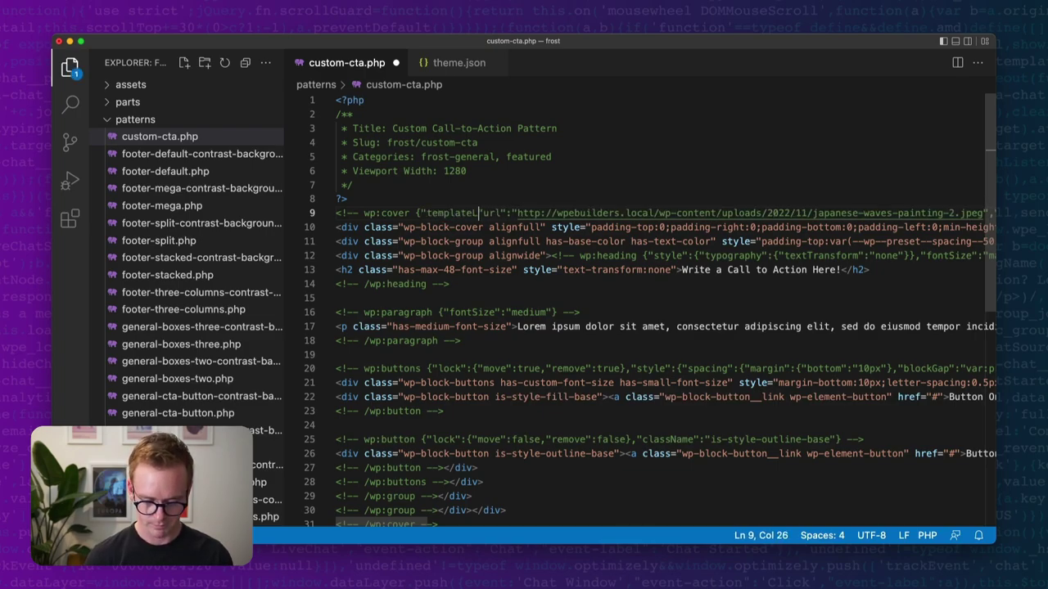
pyautogui.write('":')
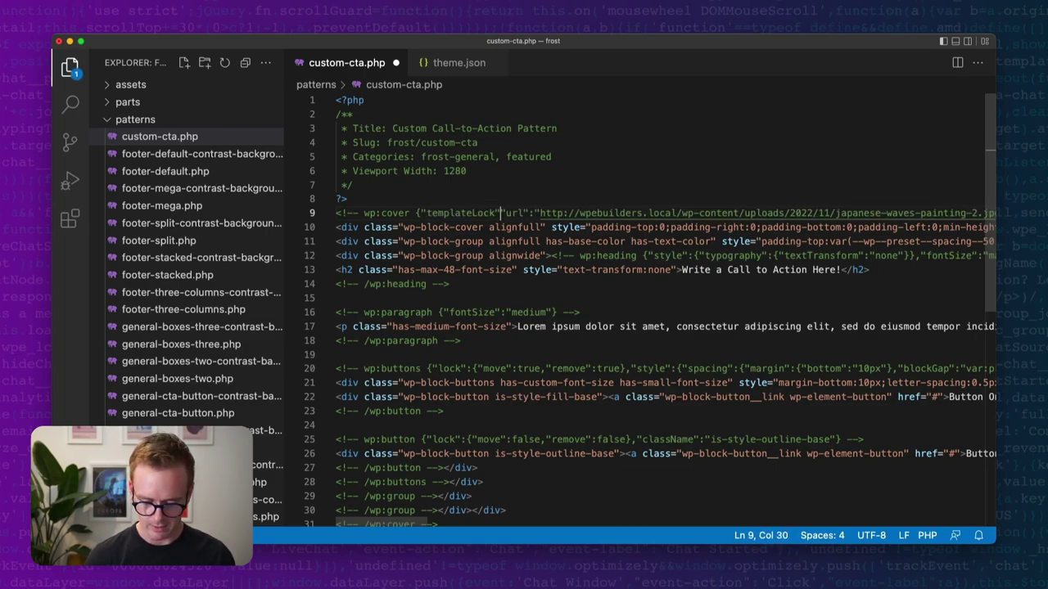
pyautogui.write('"content')
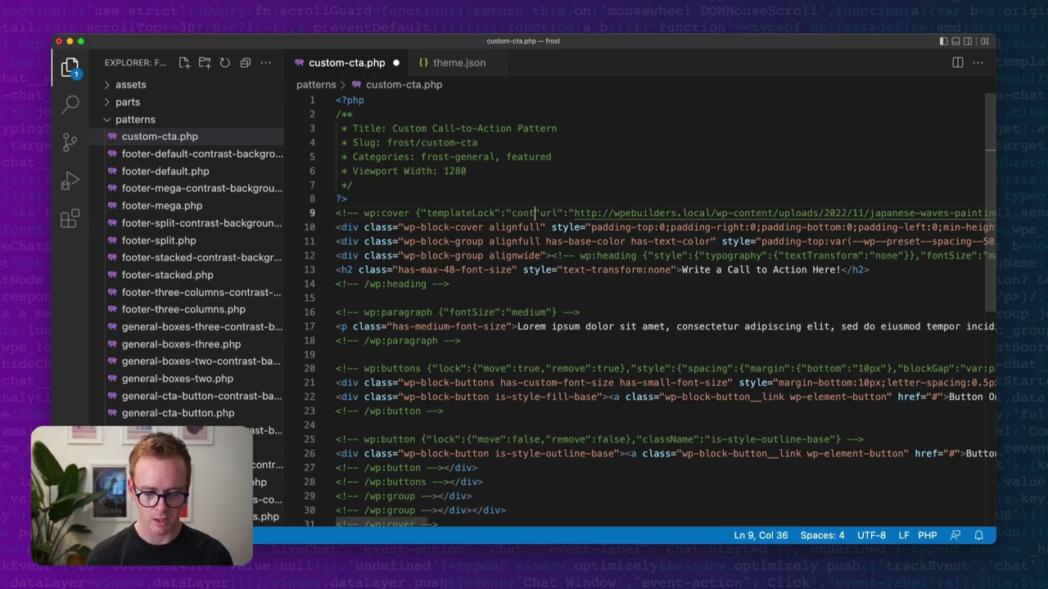
pyautogui.write('Only"')
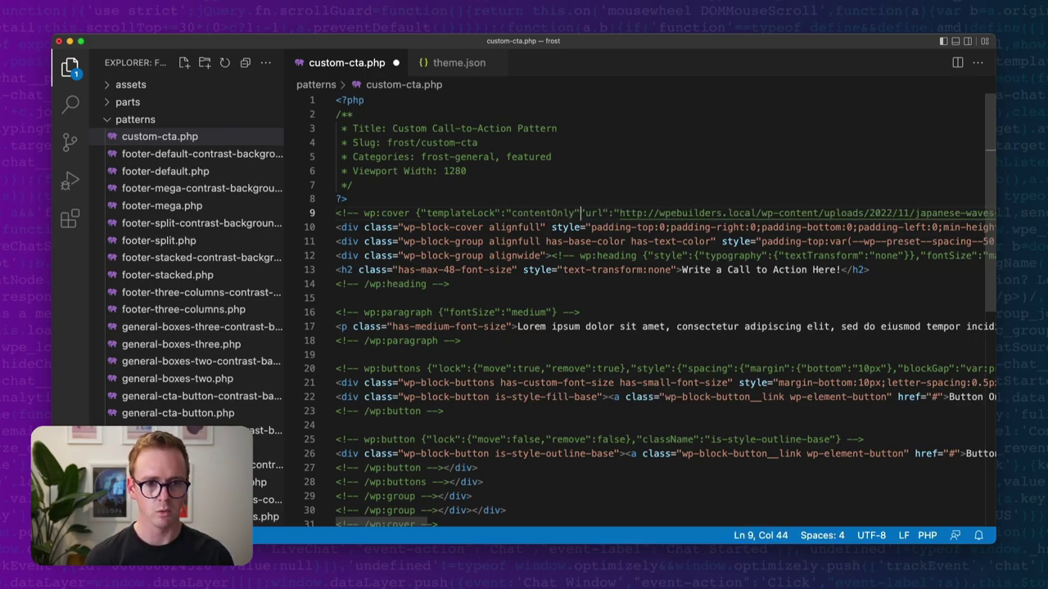
pyautogui.write(',')
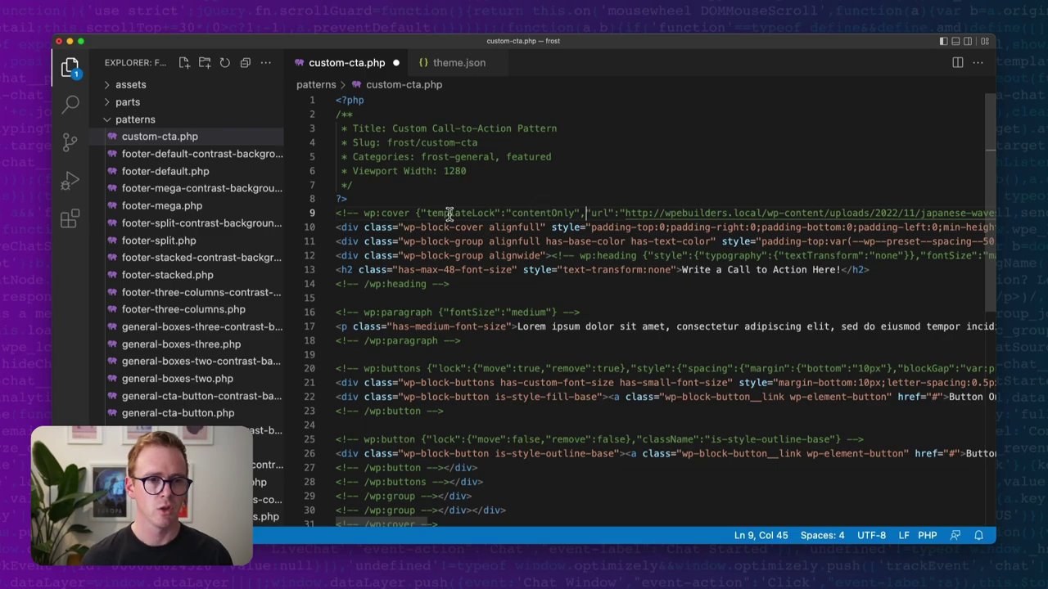
pyautogui.moveTo(580, 213); pyautogui.dragTo(420, 213)
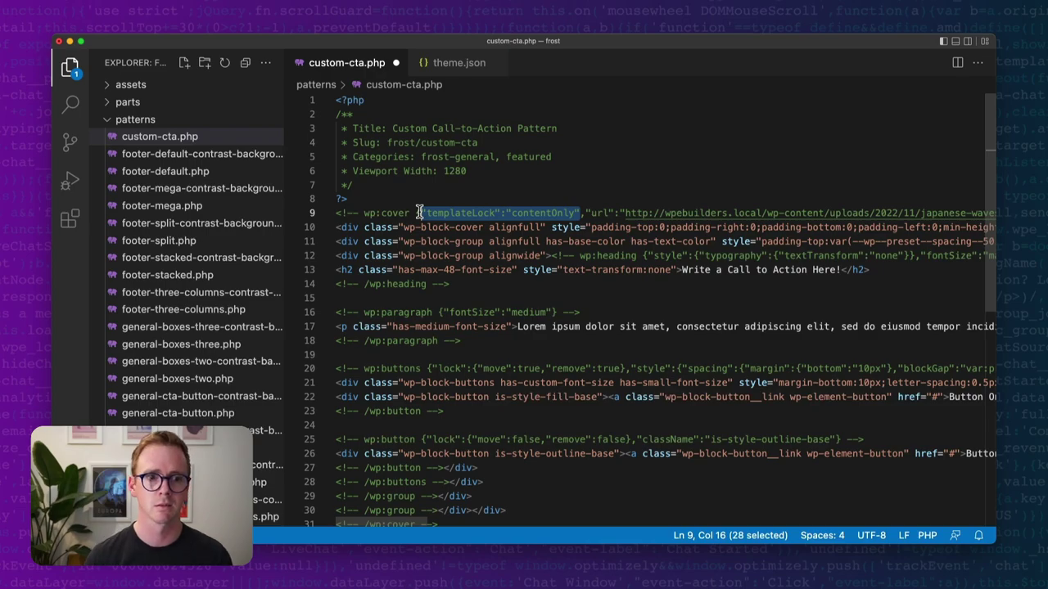
pyautogui.click(586, 213)
pyautogui.click(580, 212)
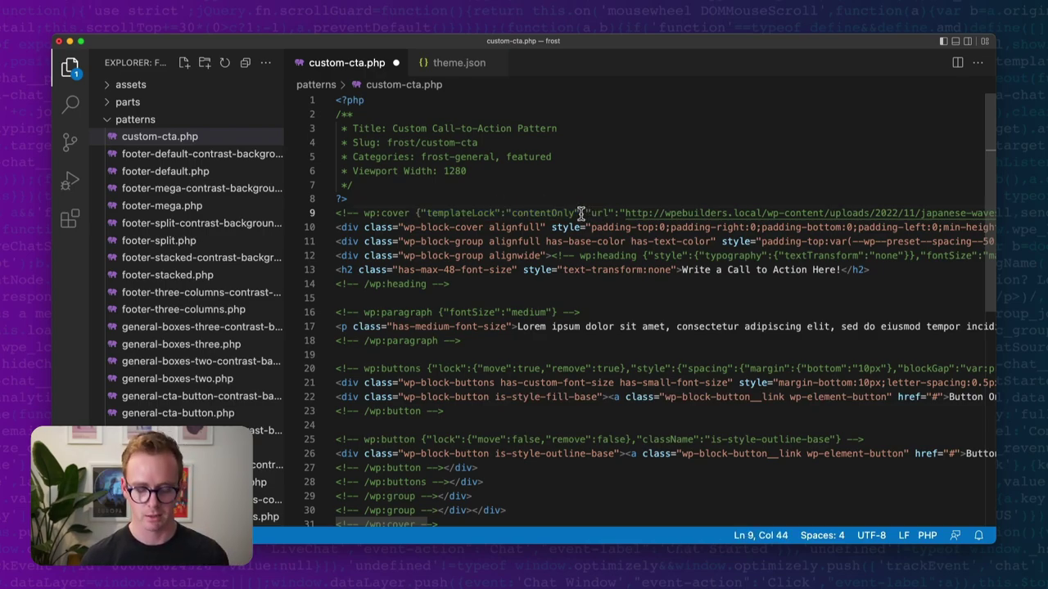
pyautogui.press('super+s')
# Step: Switch to the WordPress editor in the browser, delete the Cover block, and update and reload the page
pyautogui.hotkey('ctrl', 'Right')
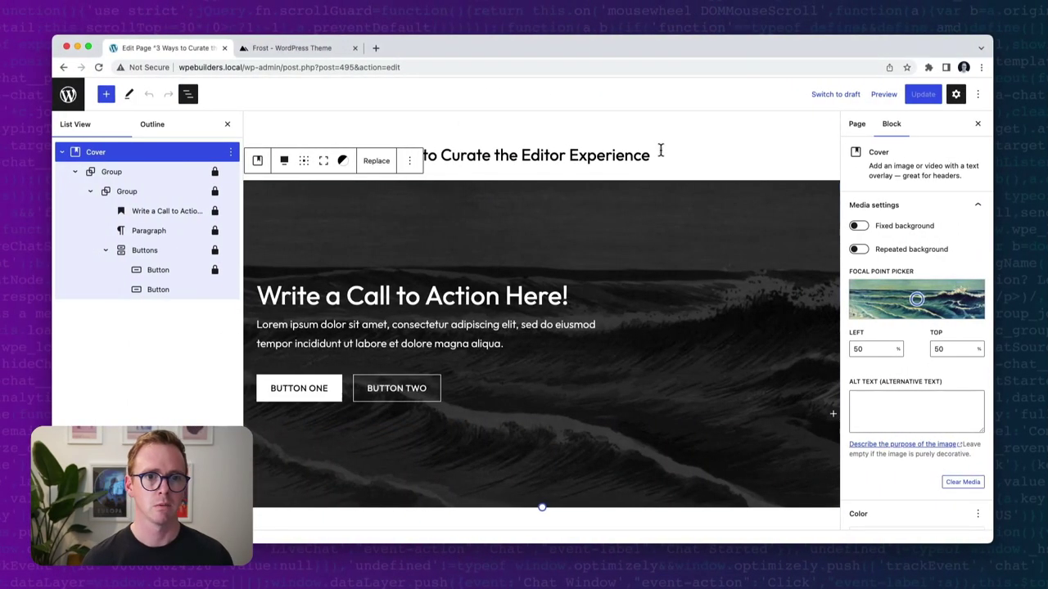
pyautogui.click(664, 147)
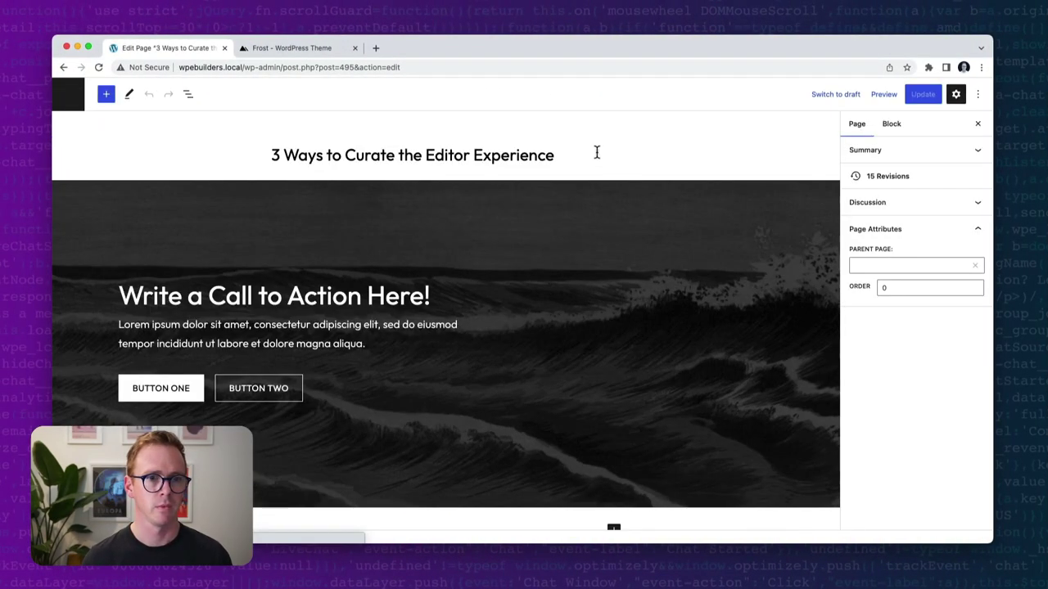
pyautogui.click(412, 225)
pyautogui.press('BackSpace')
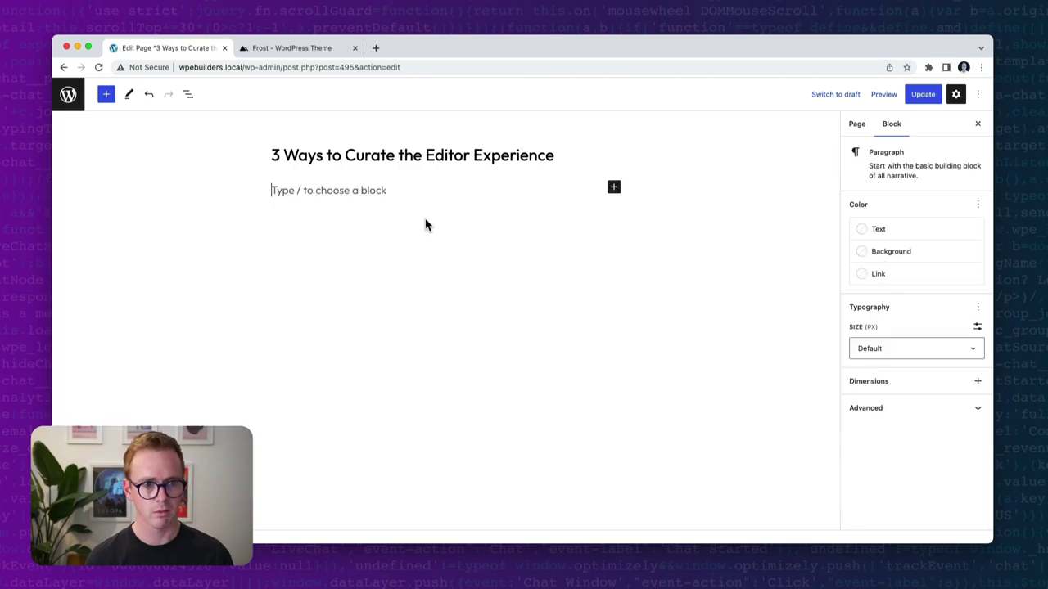
pyautogui.click(921, 95)
pyautogui.click(557, 154)
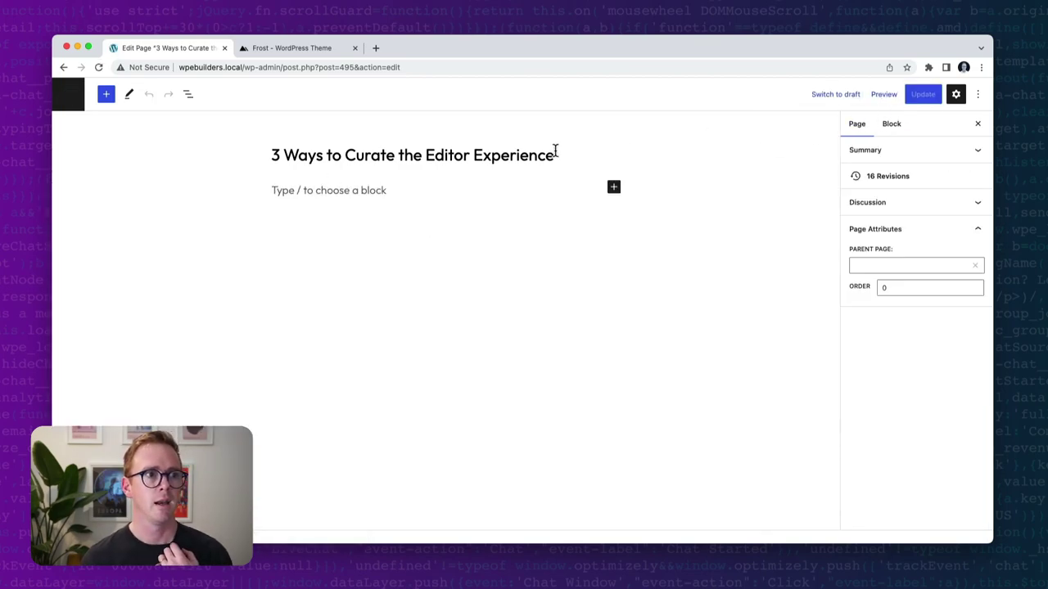
# Step: Open the Featured category of patterns in the block inserter
pyautogui.click(105, 96)
pyautogui.click(186, 164)
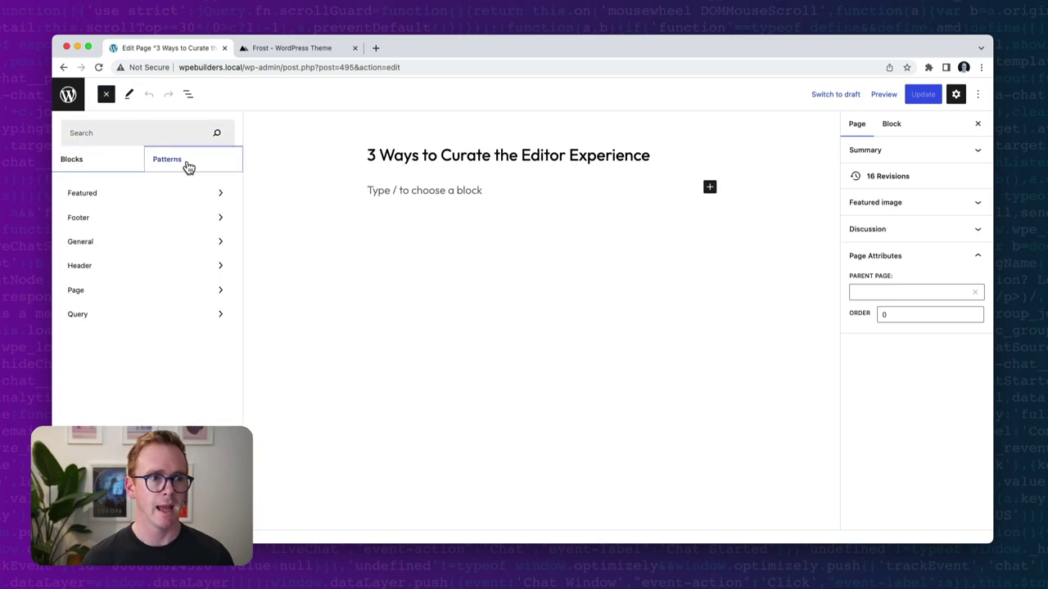
pyautogui.click(137, 194)
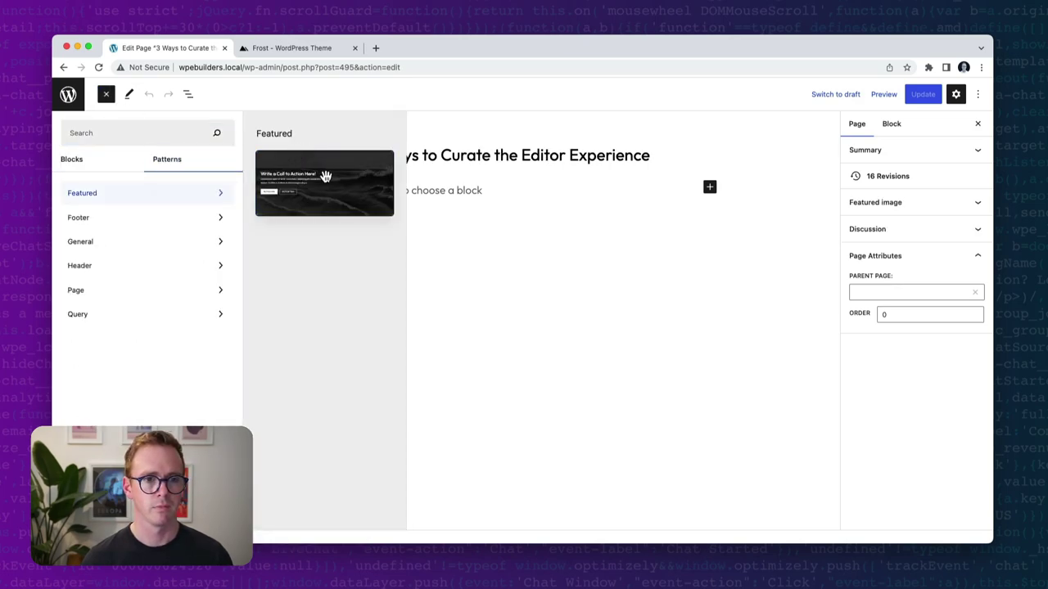